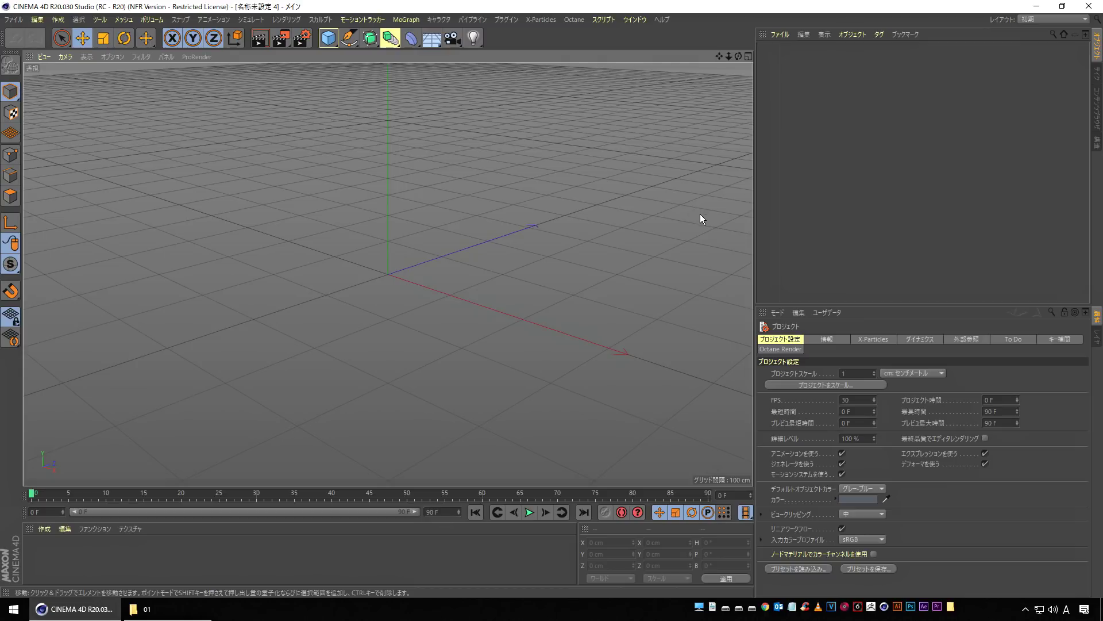
- Set the render output to the HDTV 1080 29.97 film/video preset, giving 1920 x 1080 pixels
click(304, 41)
drag(362, 31, 232, 118)
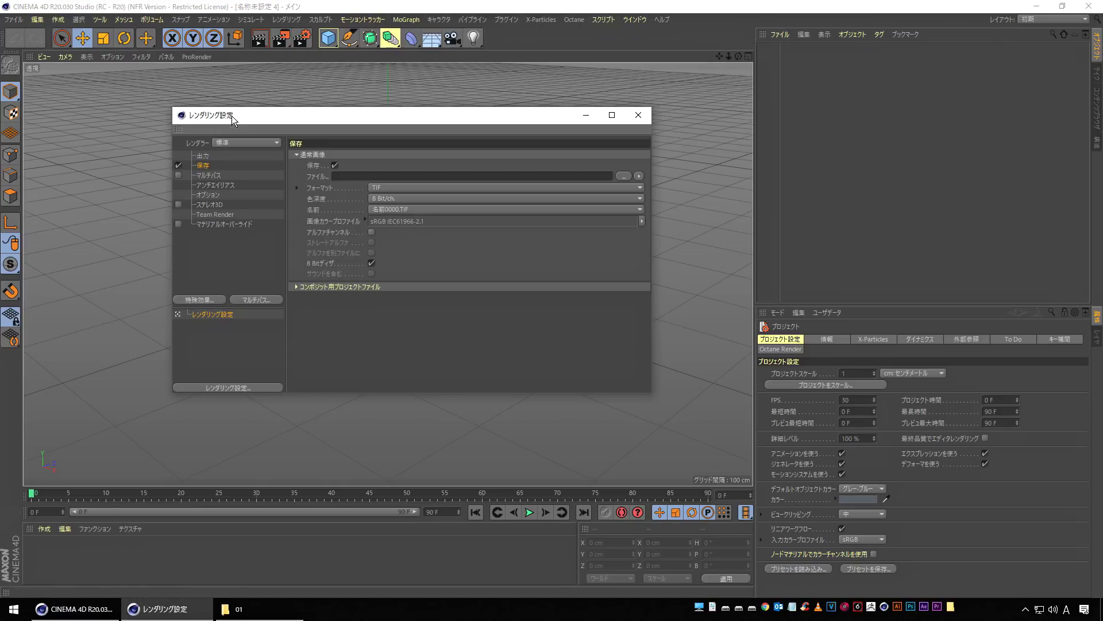
click(204, 156)
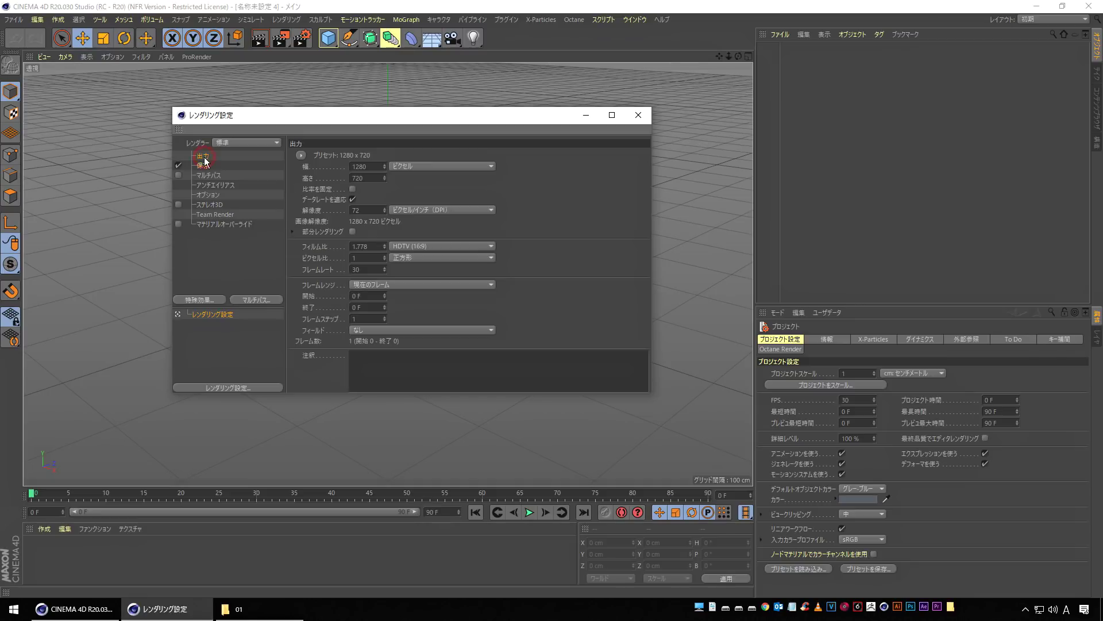
double_click(378, 168)
click(369, 179)
click(424, 183)
double_click(374, 167)
double_click(372, 181)
click(301, 155)
mouse_move(326, 191)
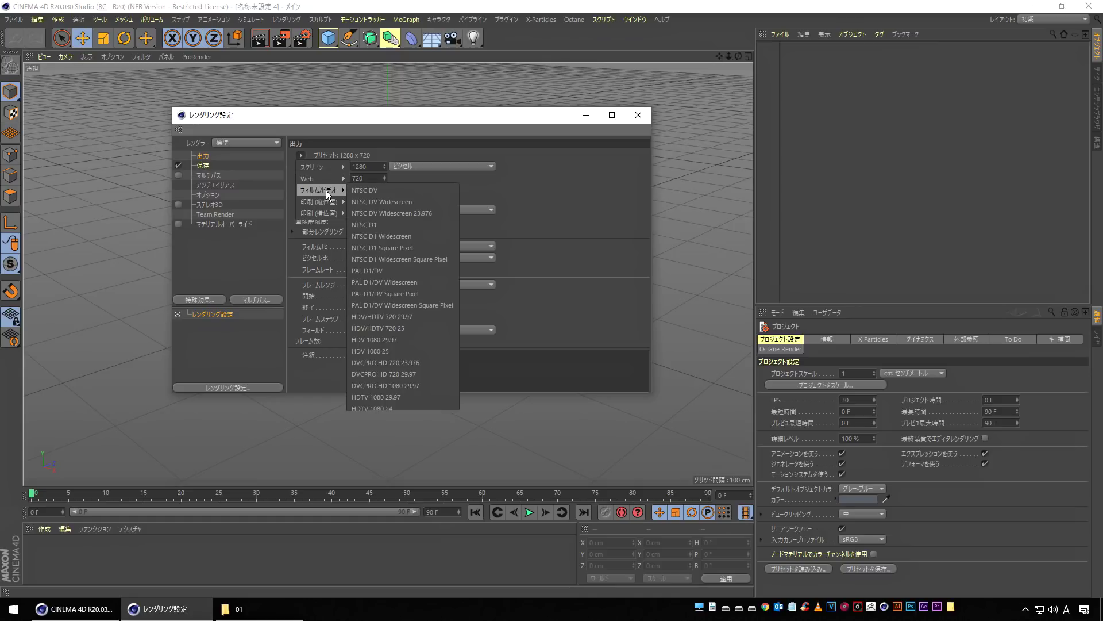
click(416, 397)
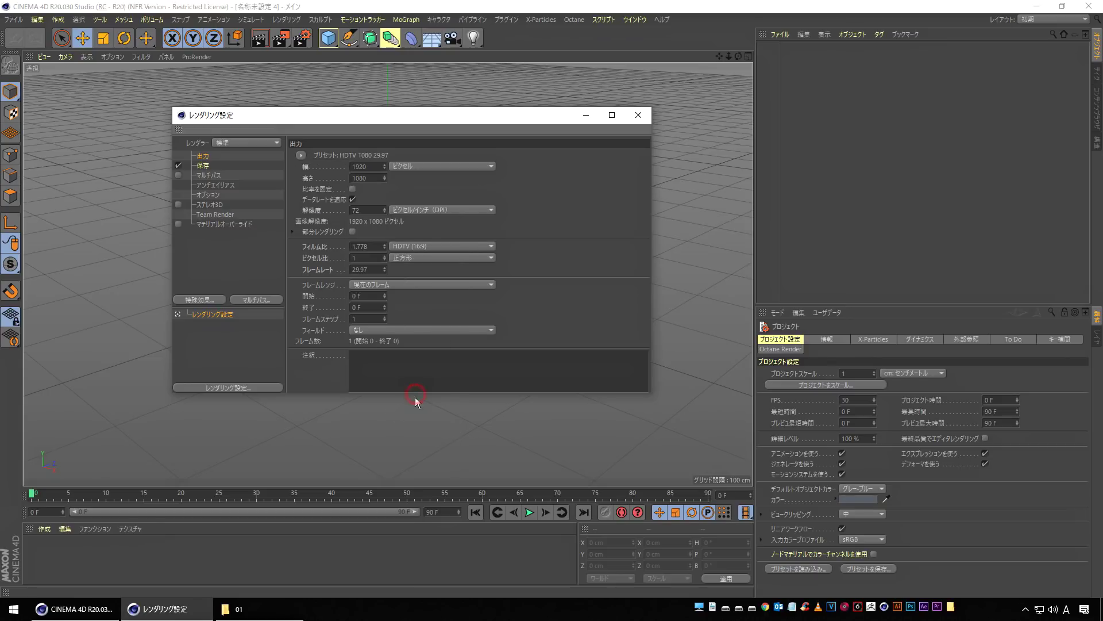
click(373, 167)
click(375, 178)
click(645, 116)
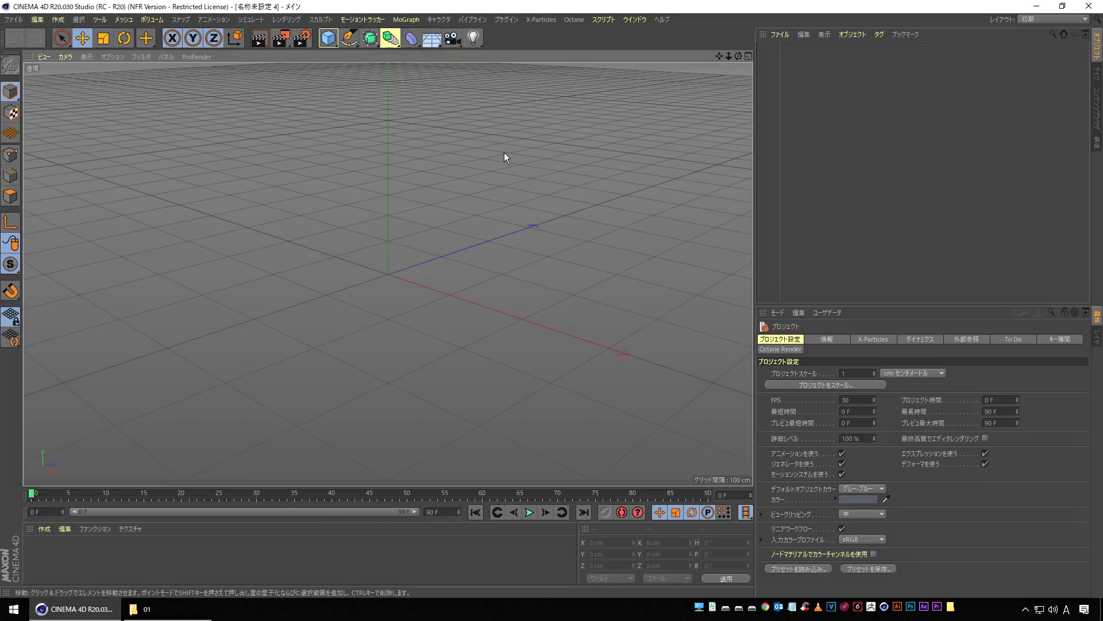
- Add a text spline to the scene and set its text to TORAERA
click(348, 40)
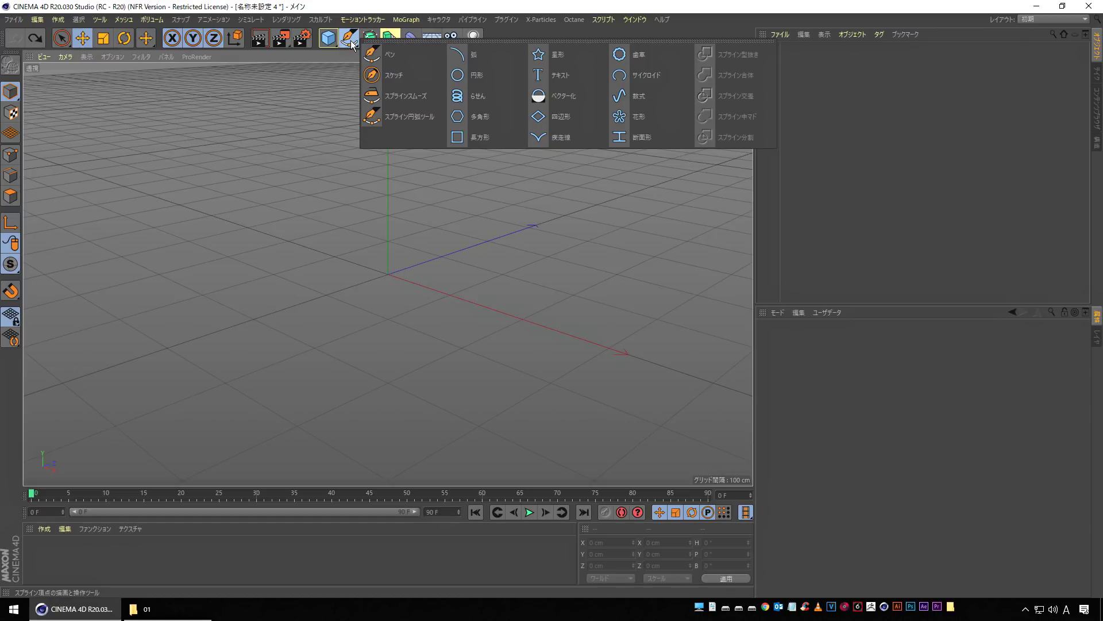
click(587, 77)
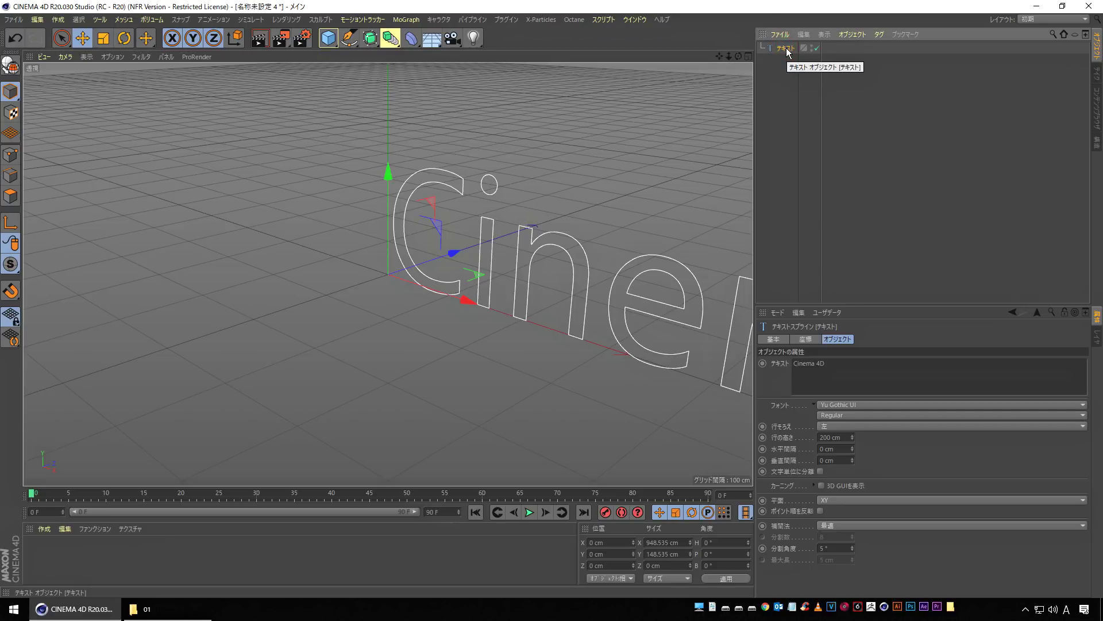
click(785, 88)
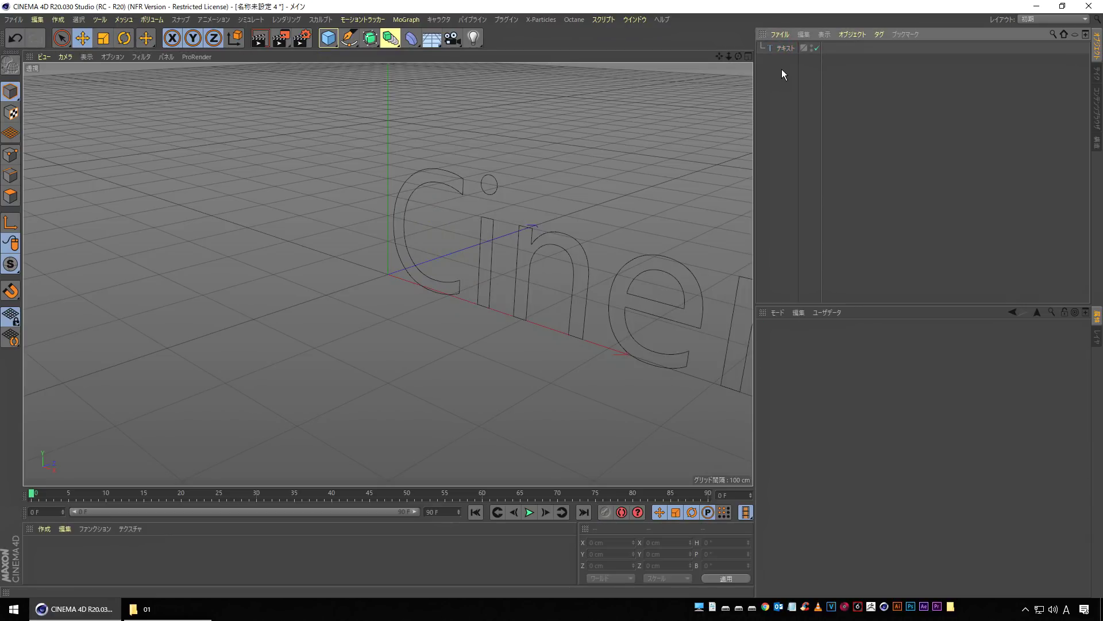
click(786, 48)
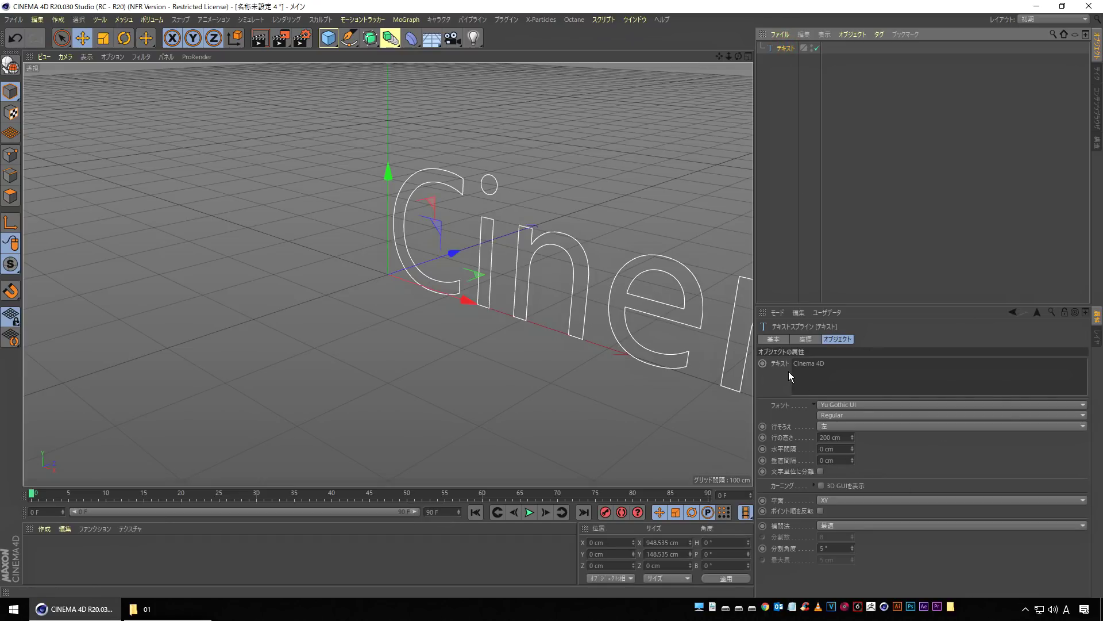
triple_click(827, 371)
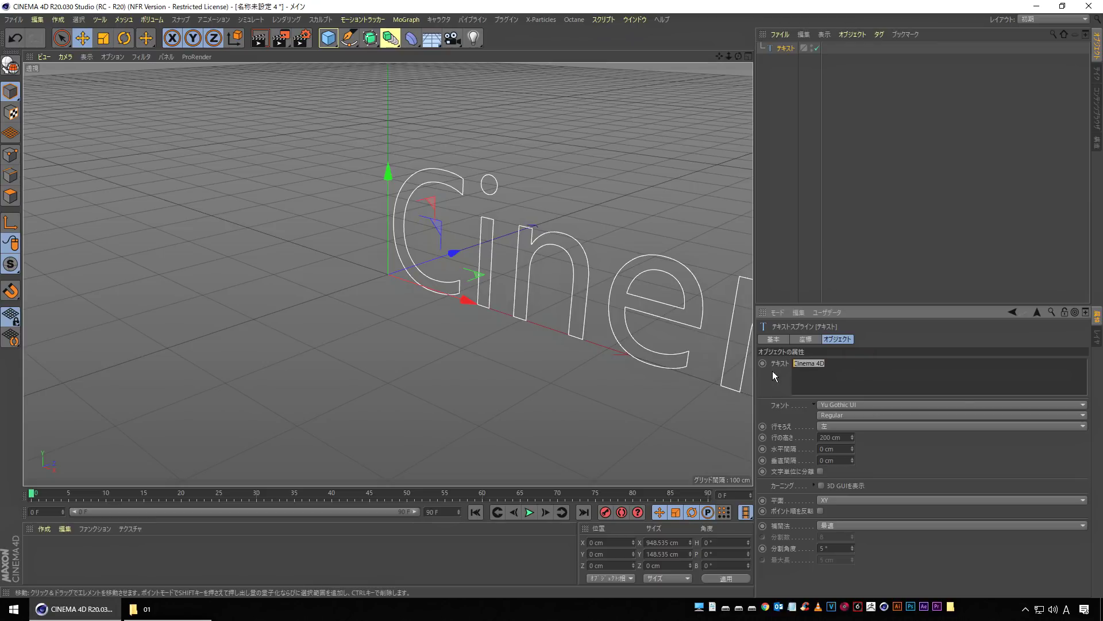
text(TORAERA)
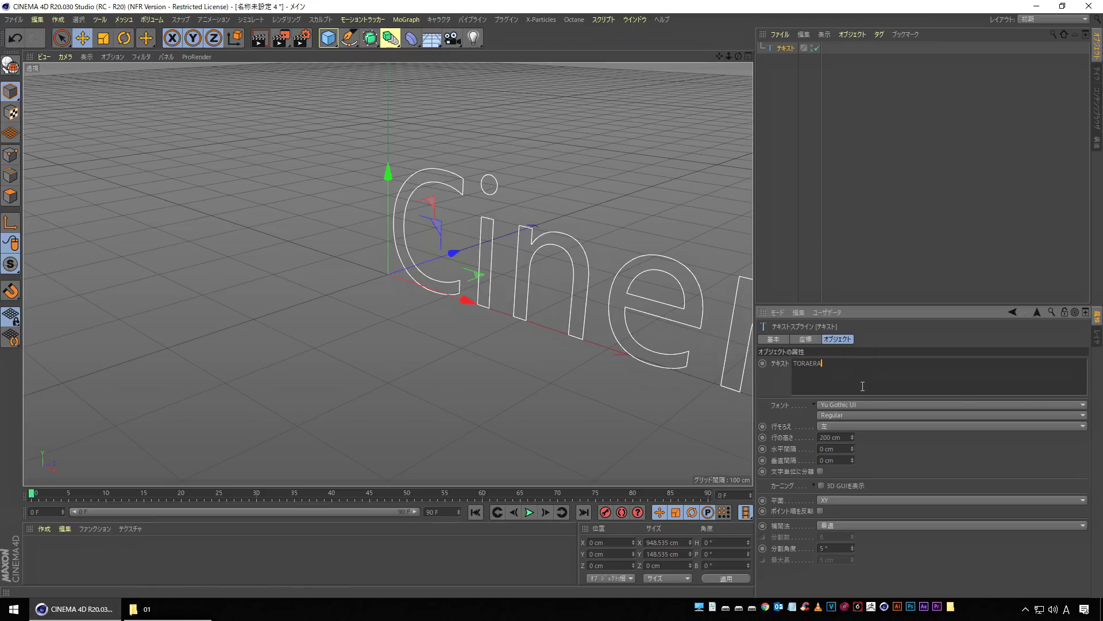
click(772, 378)
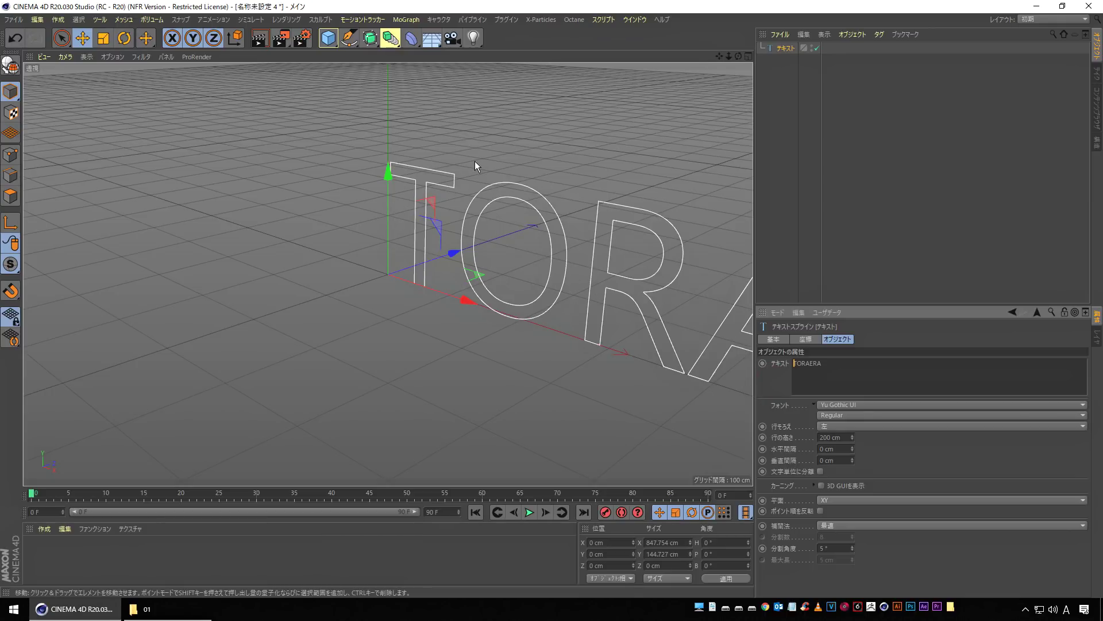
- Align the text spline to the centre (中央) and set its font to TBカリグラゴシック Std E
click(865, 426)
click(844, 447)
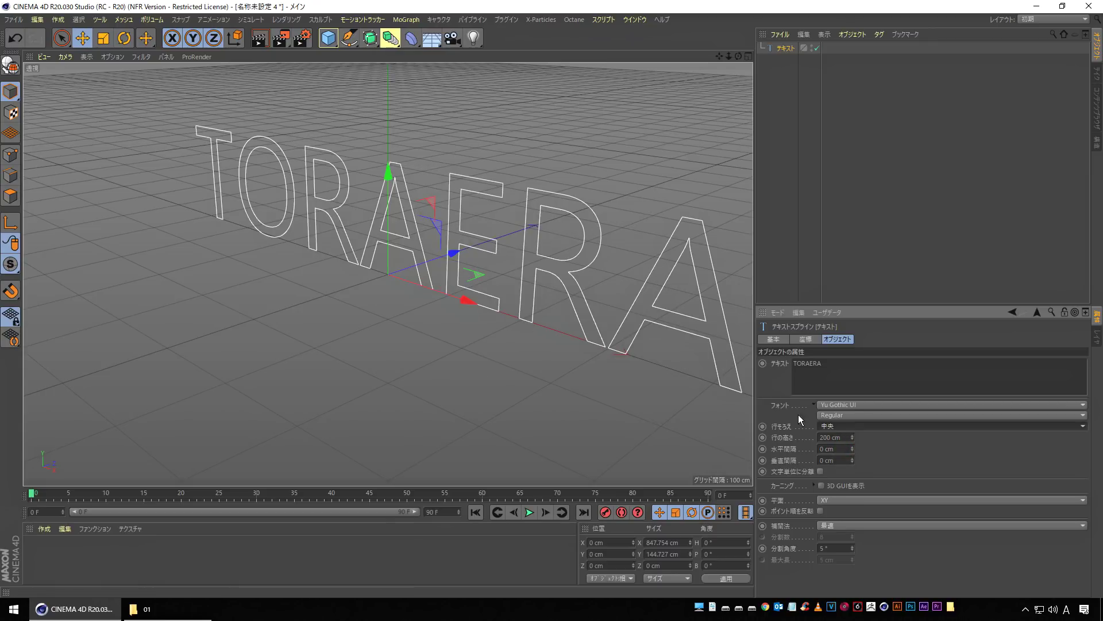
click(872, 403)
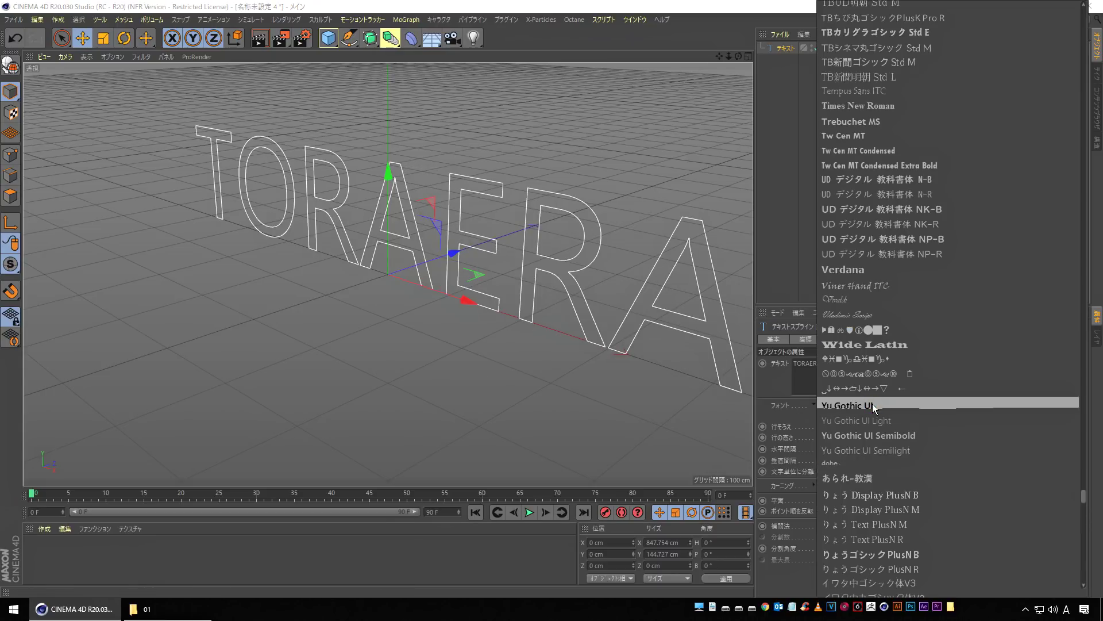
click(900, 171)
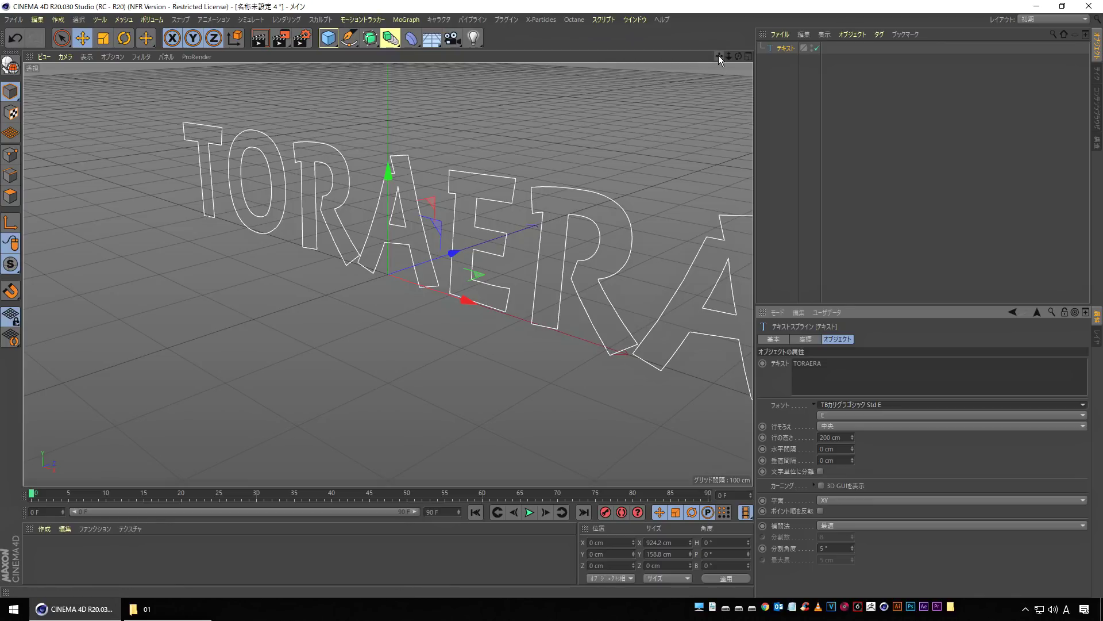
- Examine the text spline from different angles and distances in the perspective view
drag(718, 55, 654, 63)
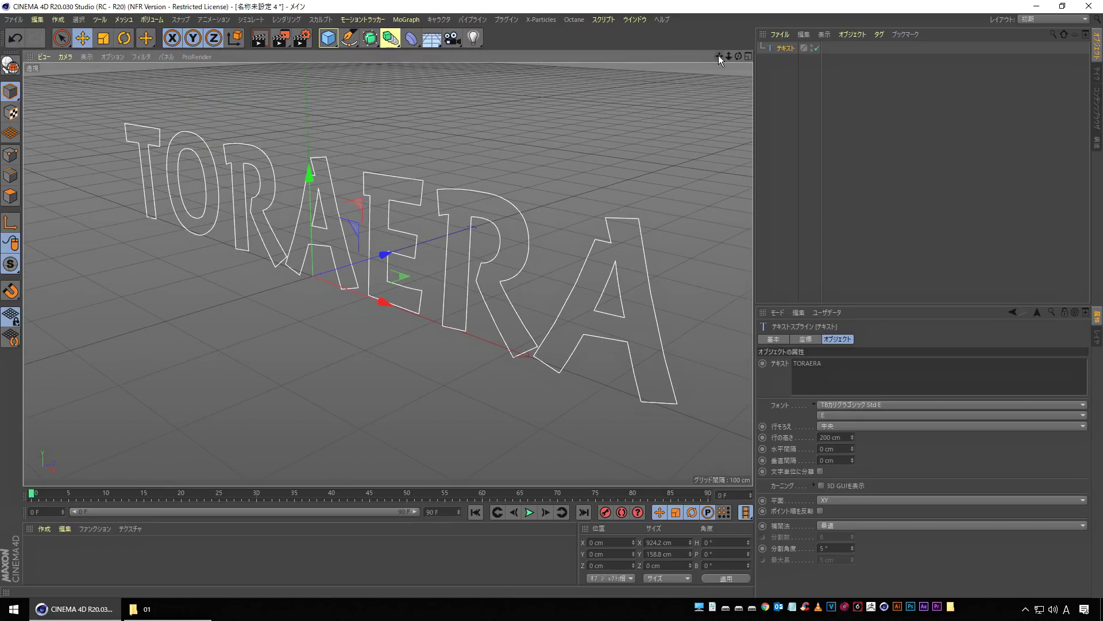
mouse_move(729, 56)
mouse_down()
mouse_move(716, 66)
mouse_move(729, 56)
mouse_move(678, 50)
mouse_move(702, 42)
mouse_move(705, 62)
mouse_move(741, 55)
mouse_move(720, 54)
mouse_up()
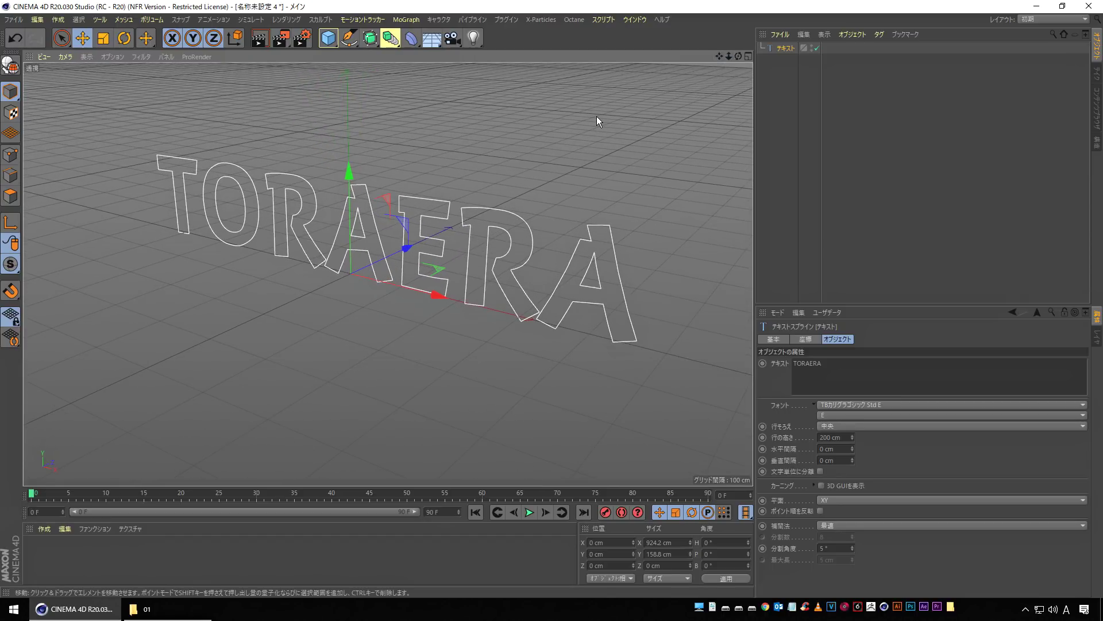
alt+drag(322, 360, 374, 305)
alt+middle_drag(388, 360, 374, 343)
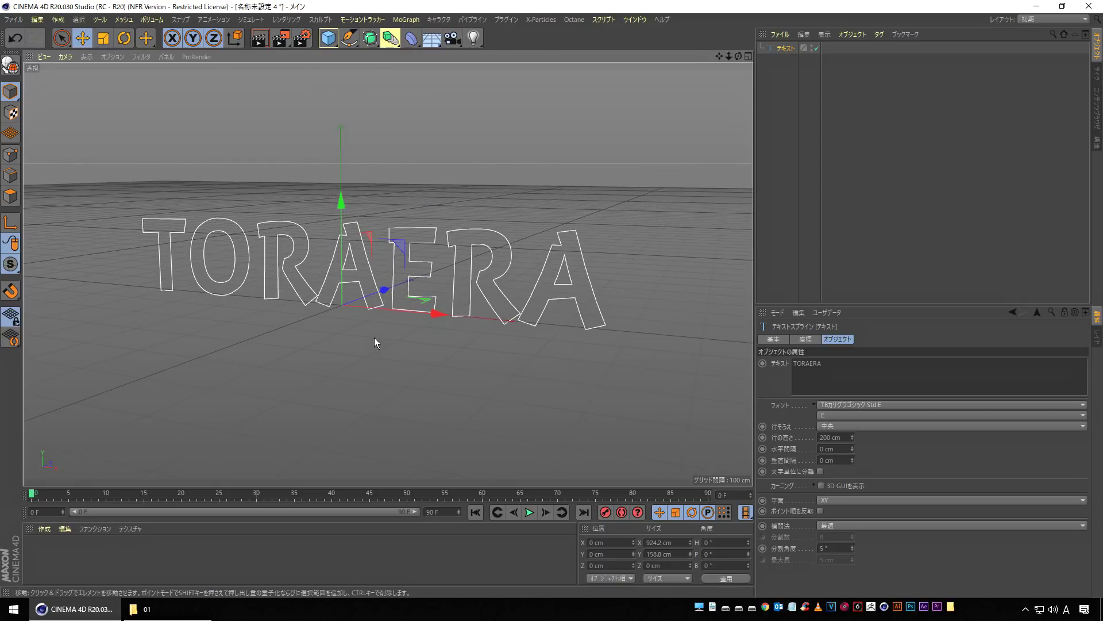
mouse_move(341, 360)
alt+right_down()
mouse_move(409, 365)
mouse_move(320, 340)
mouse_move(335, 345)
alt+right_up()
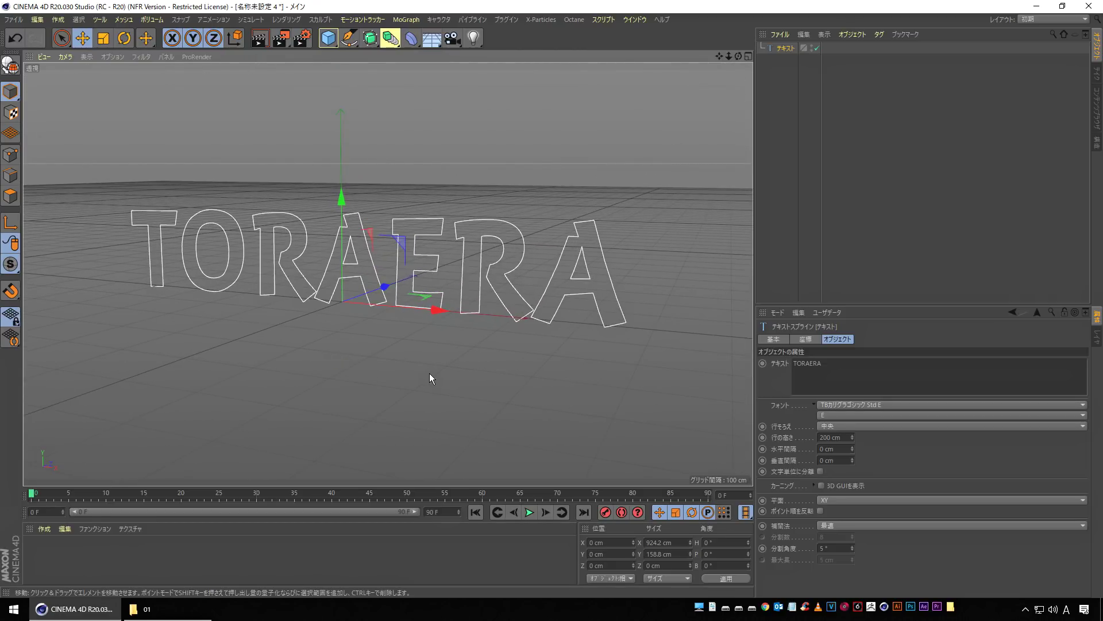
alt+drag(429, 373, 404, 371)
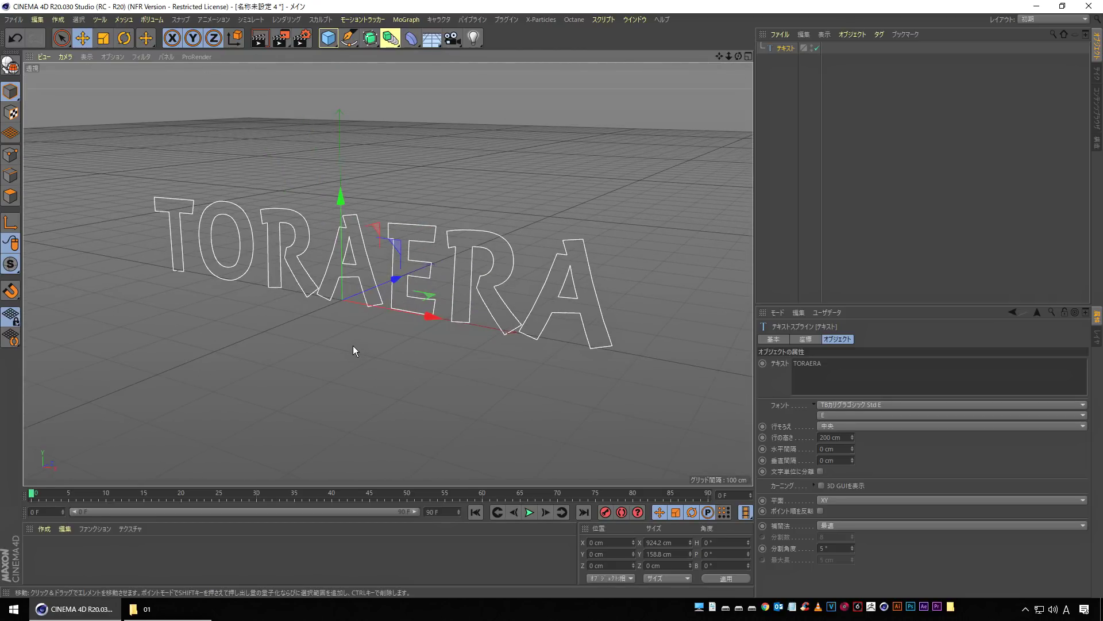
alt+drag(322, 374, 398, 364)
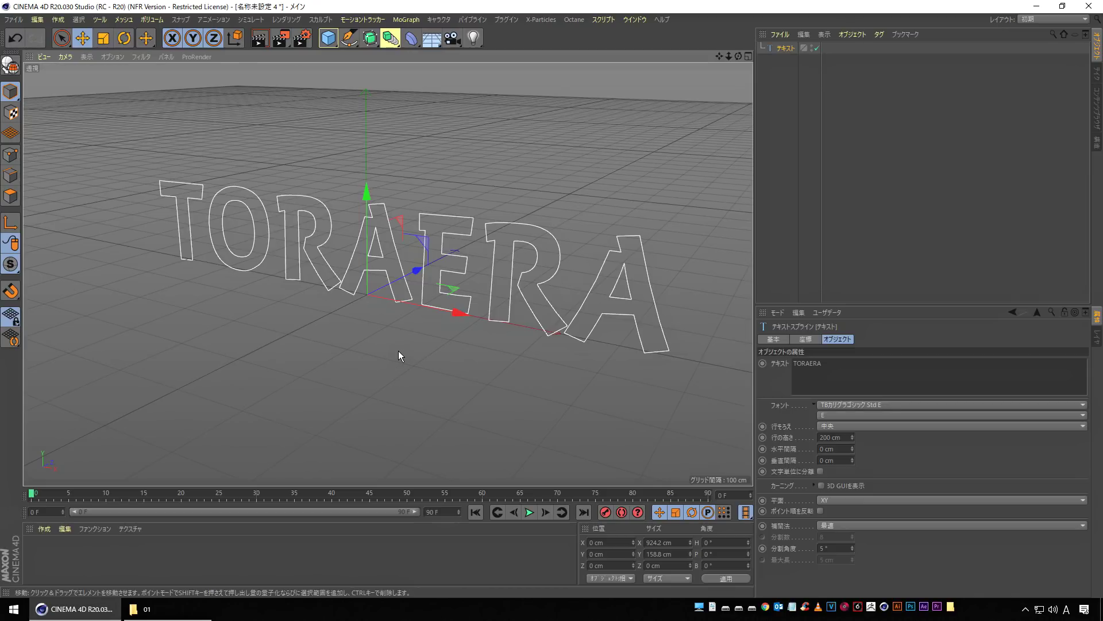
- Adjust the kerning of individual TORAERA letters with the 3D kerning handles to an overall text width of about 888 cm, then hide the handles
alt+drag(326, 364, 401, 332)
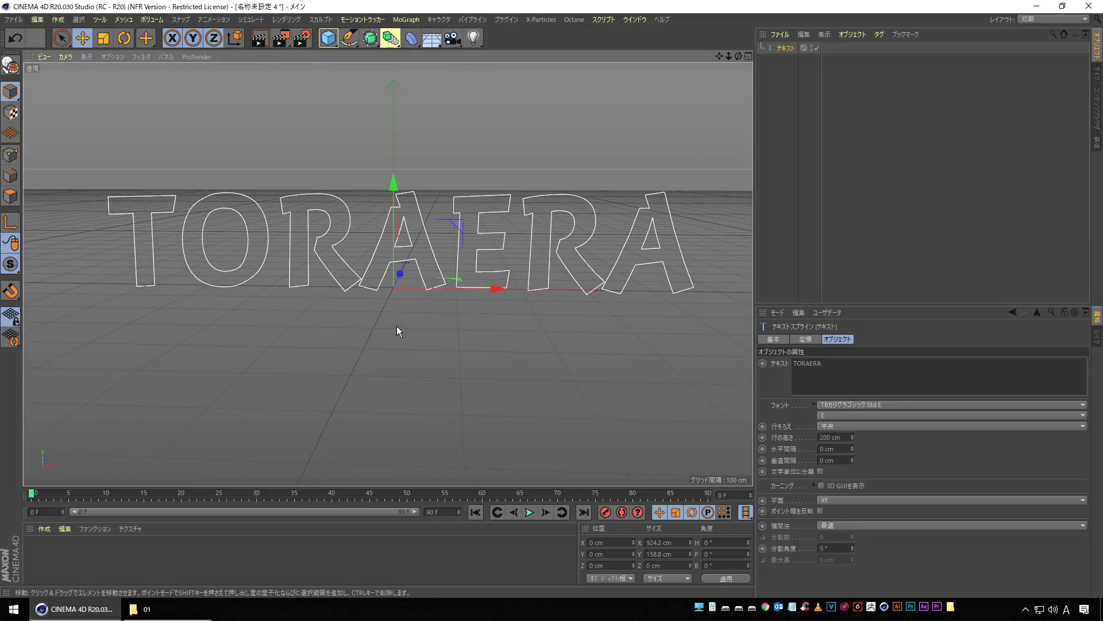
click(821, 485)
drag(224, 173, 215, 173)
drag(318, 174, 302, 173)
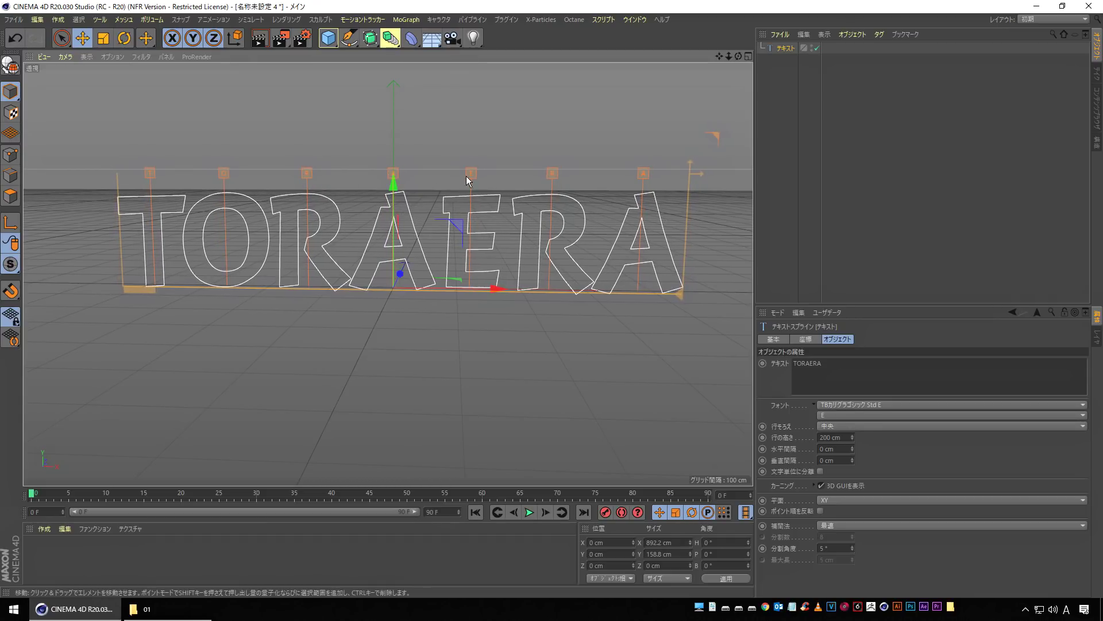
drag(467, 172, 464, 169)
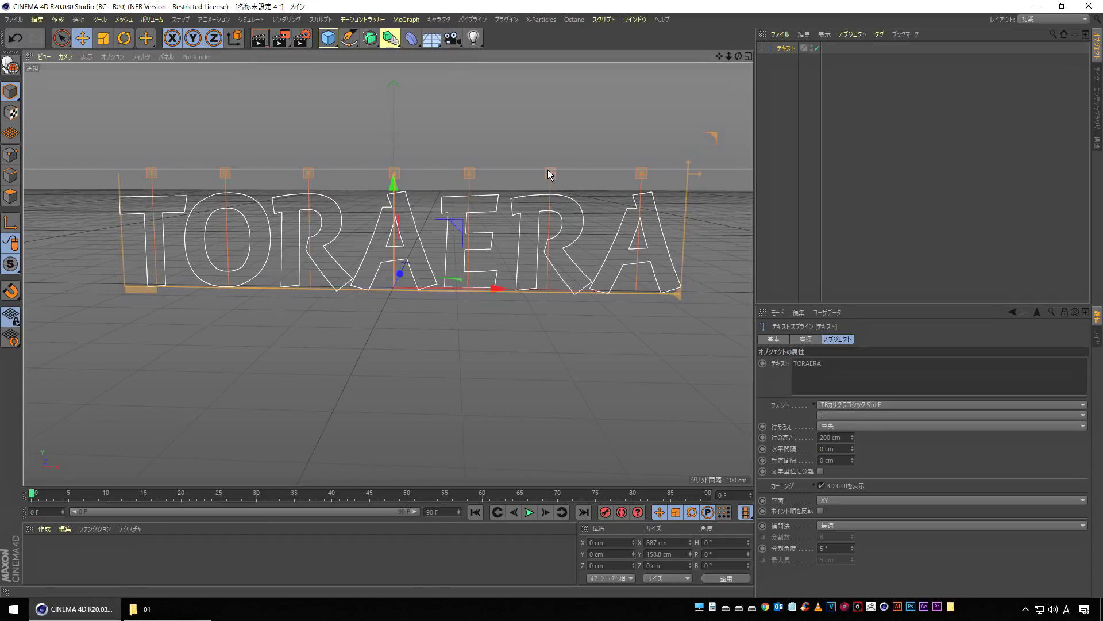
drag(548, 172, 542, 170)
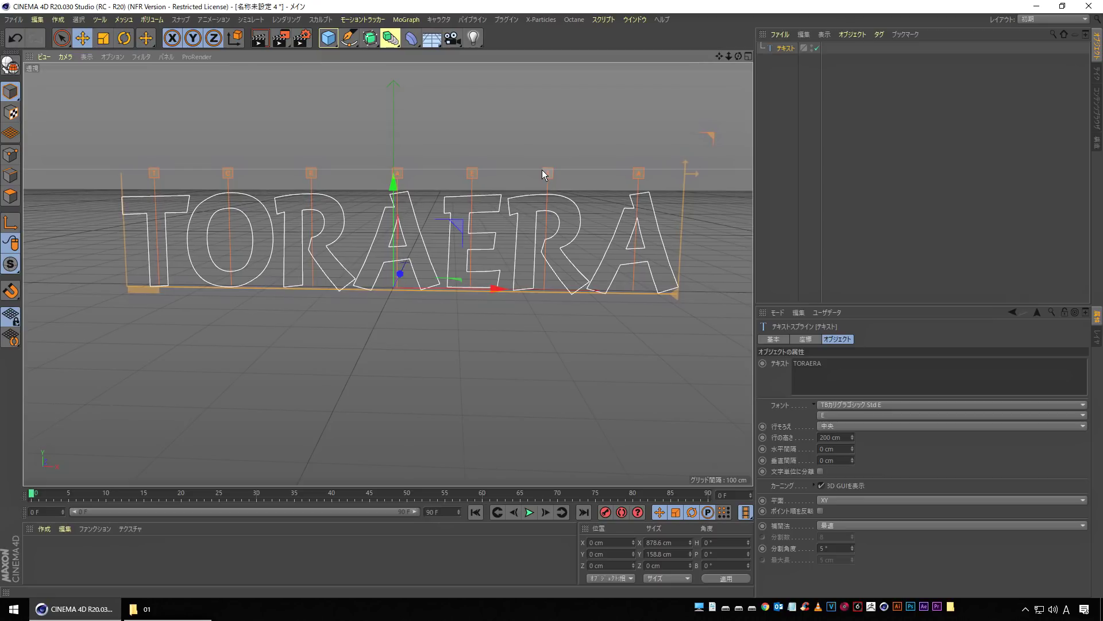
drag(640, 173, 644, 174)
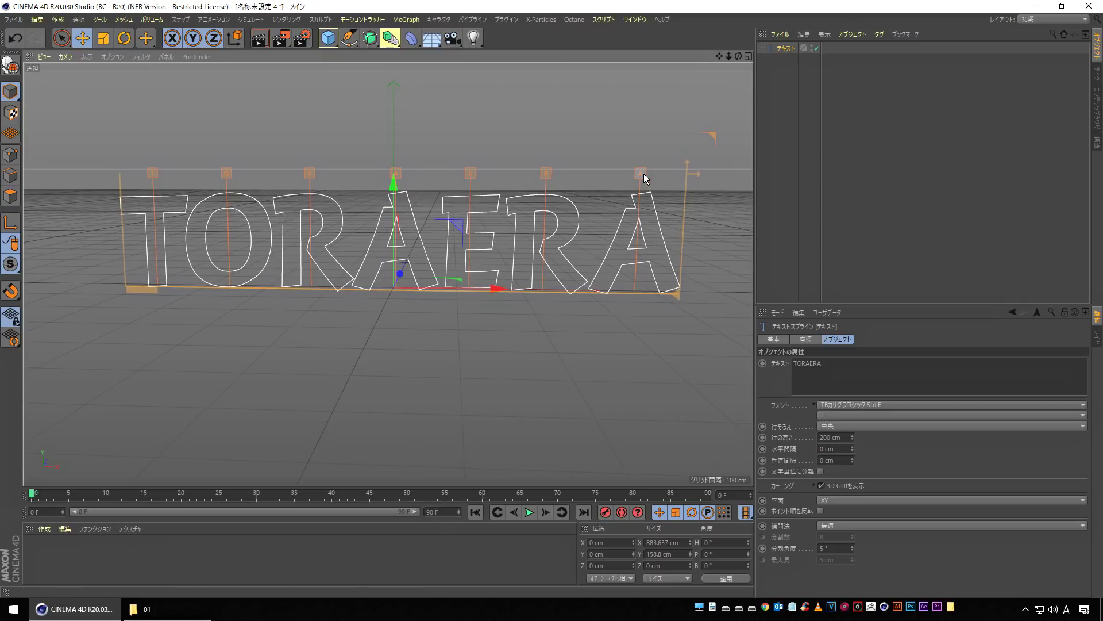
drag(396, 177, 401, 170)
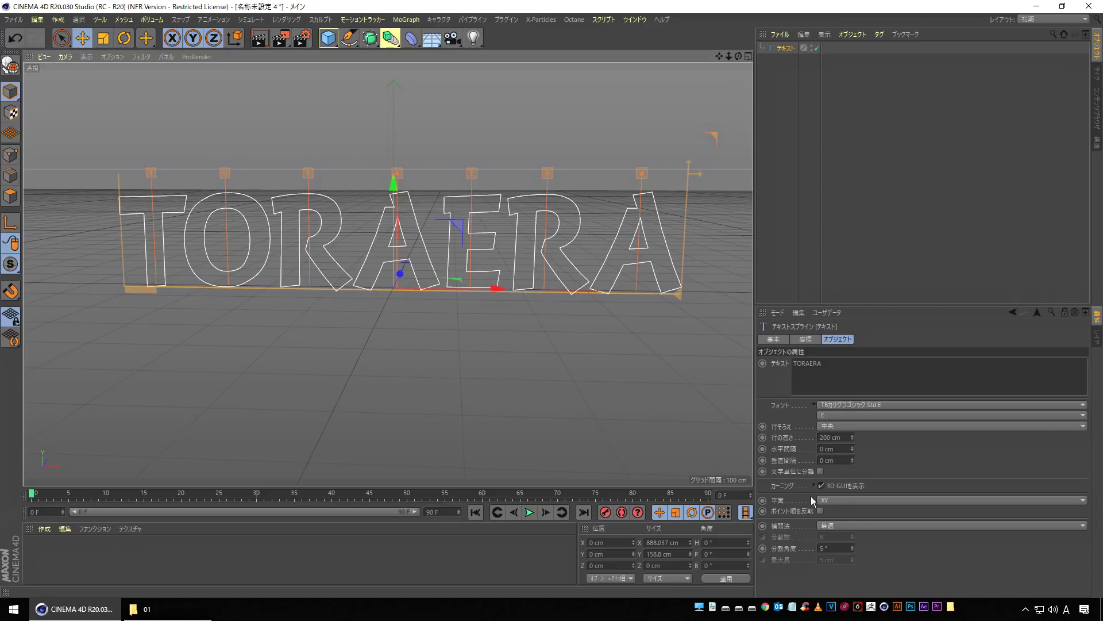
click(822, 486)
- Add an Extrude (押し出し) object and make the text spline its child to turn the lettering into solid 3D text
alt+drag(402, 357, 419, 333)
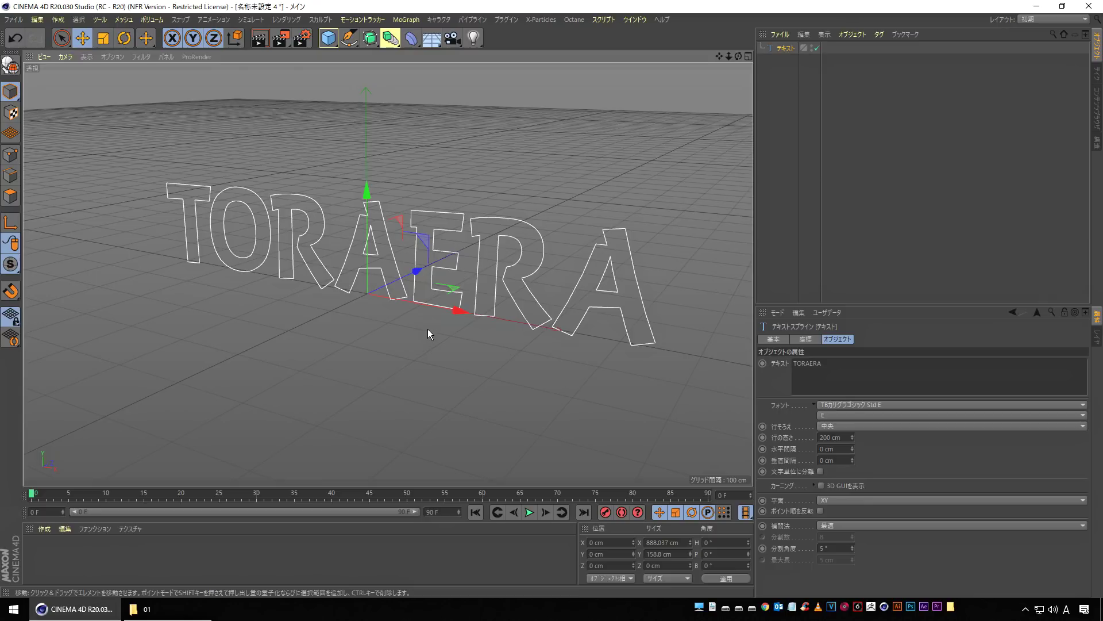
click(371, 41)
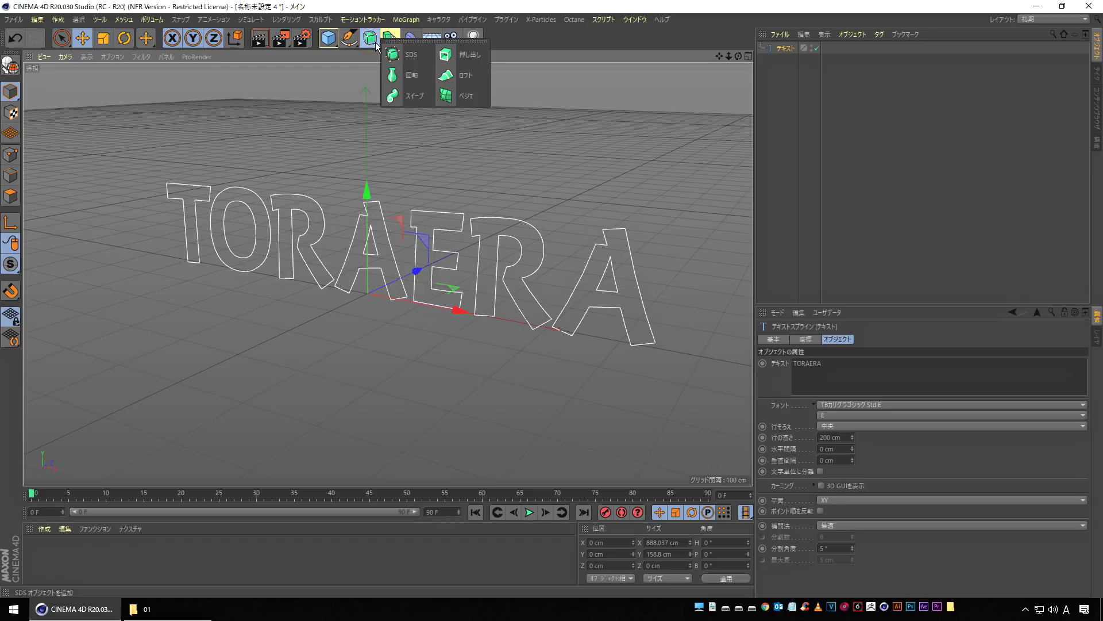
click(466, 55)
click(802, 126)
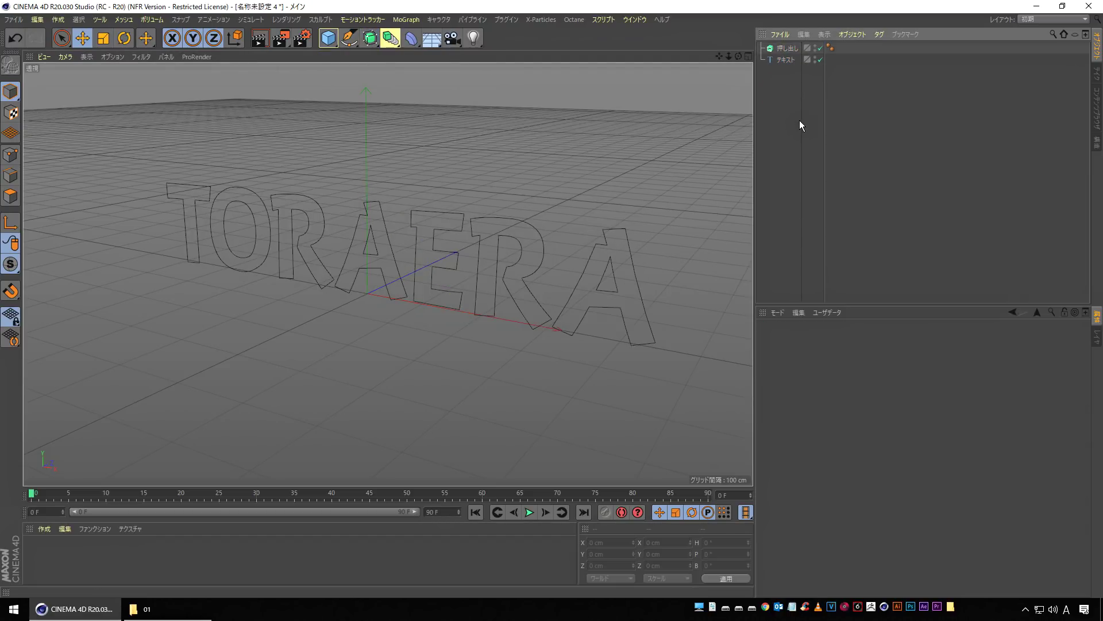
click(788, 49)
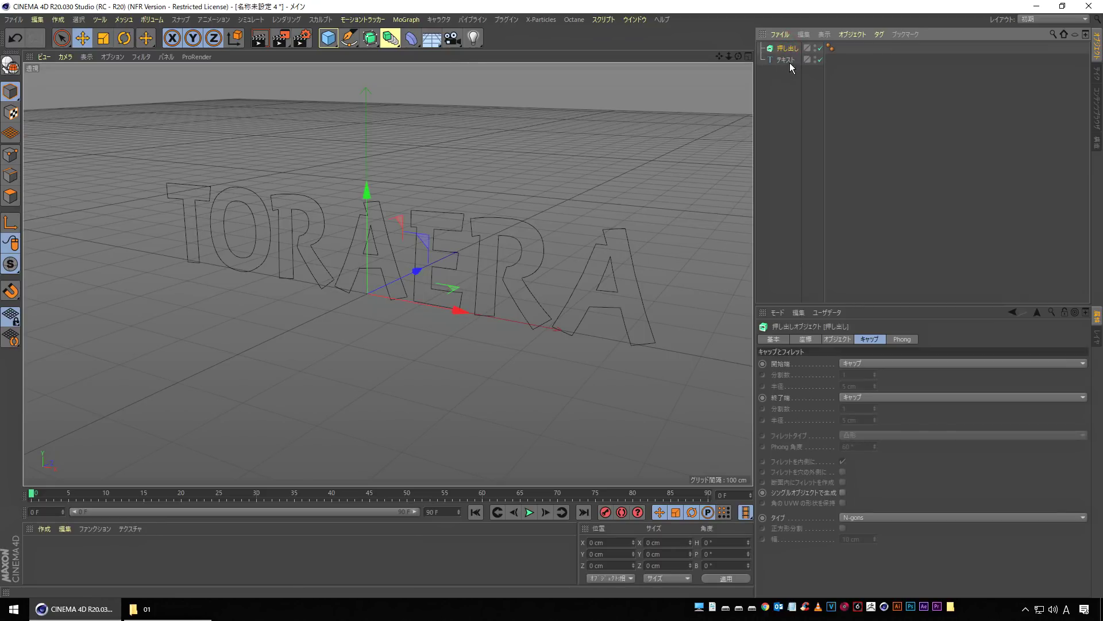
click(785, 60)
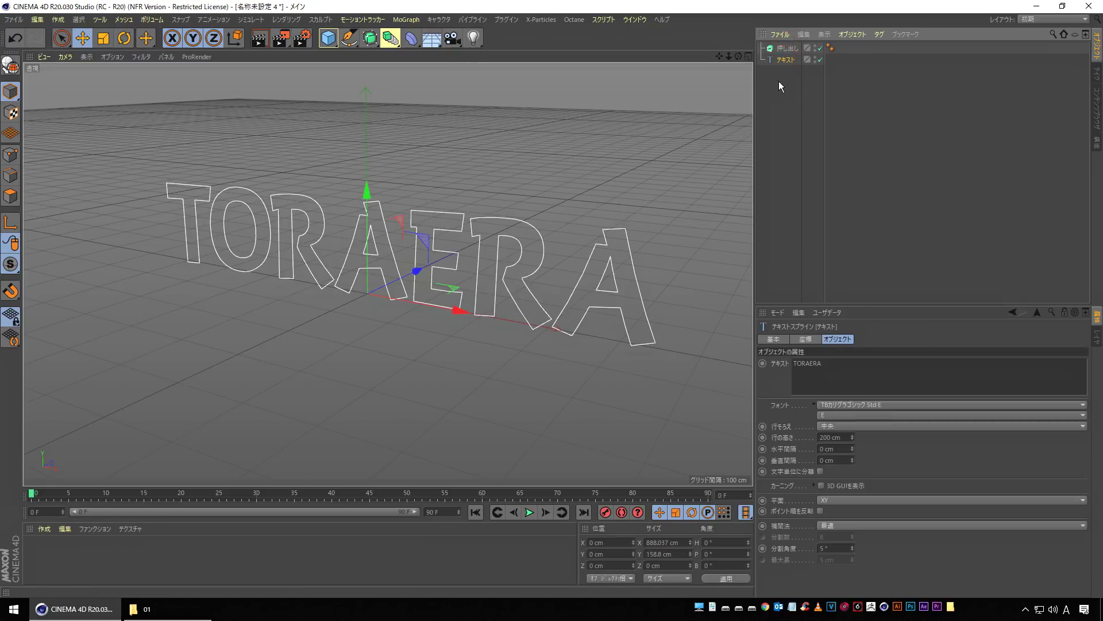
drag(782, 60, 790, 46)
drag(792, 49, 791, 50)
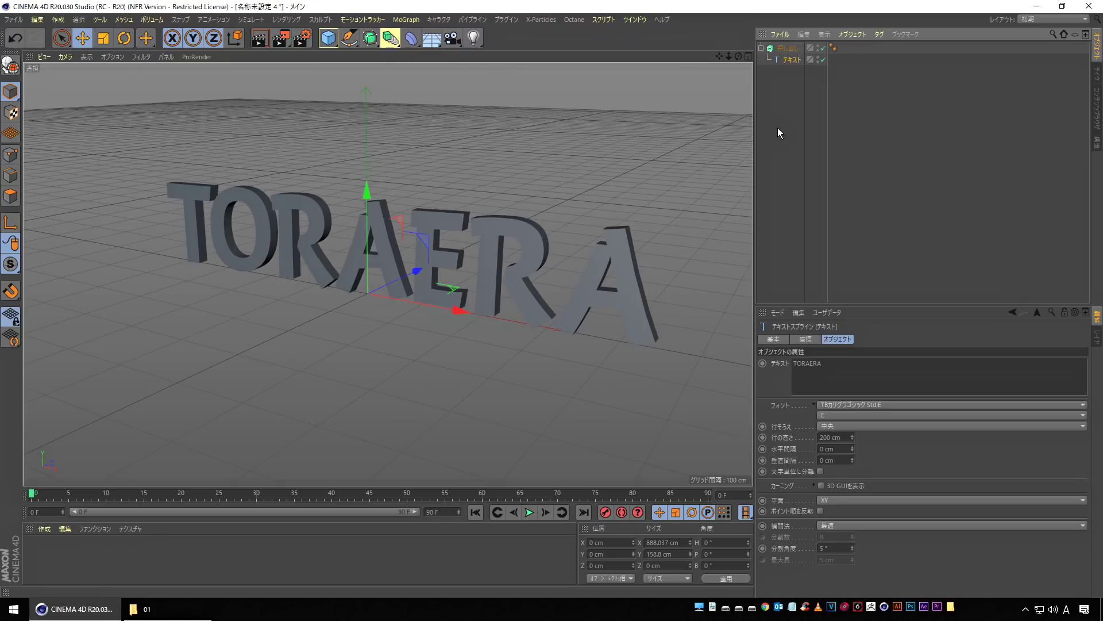
click(786, 49)
click(793, 60)
alt+drag(426, 347, 514, 341)
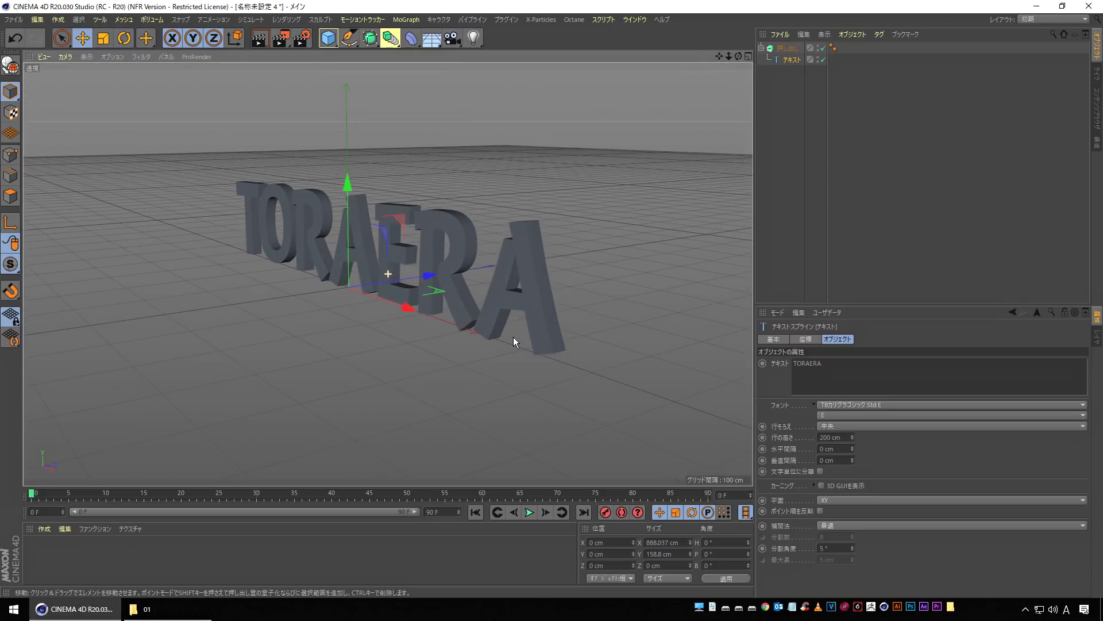
click(785, 81)
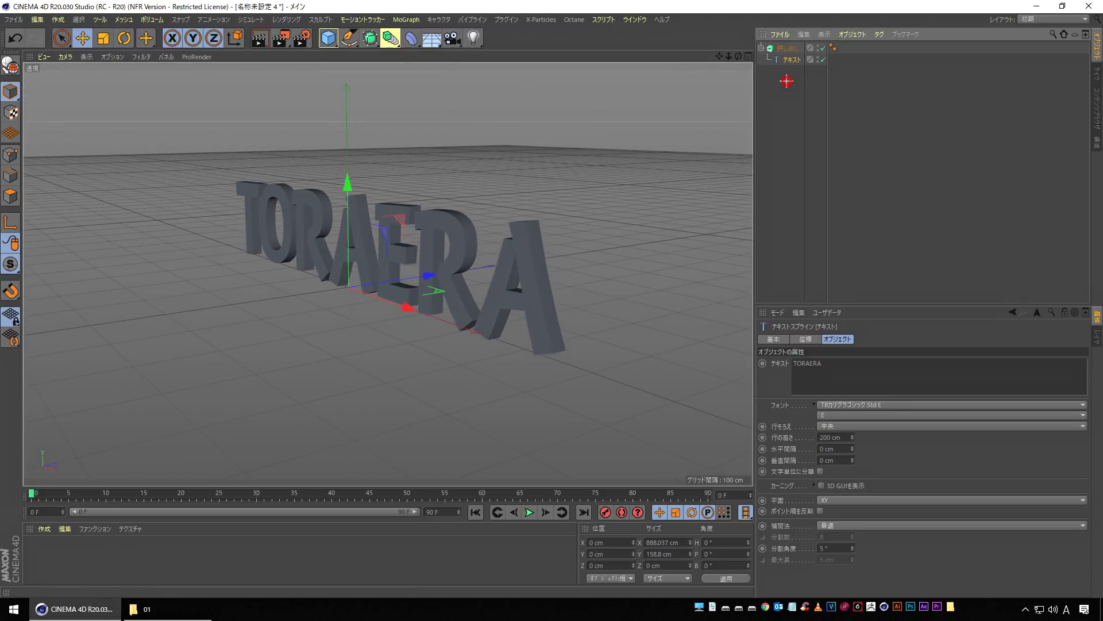
- Set the Extrude object's depth (押し出し量) to 100 cm along Z
click(788, 49)
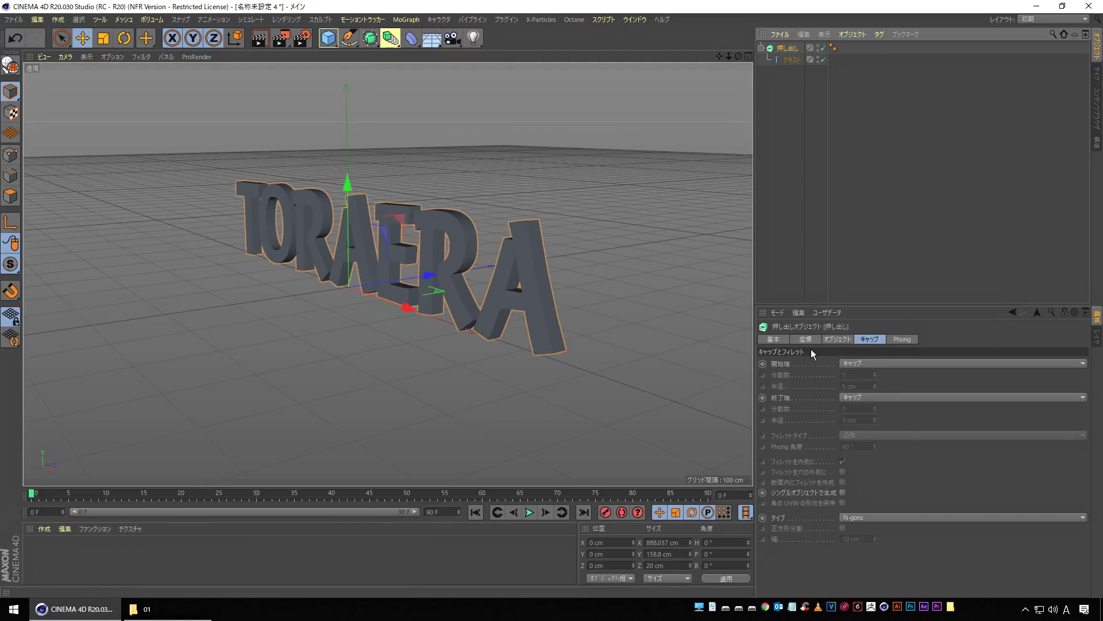
click(839, 340)
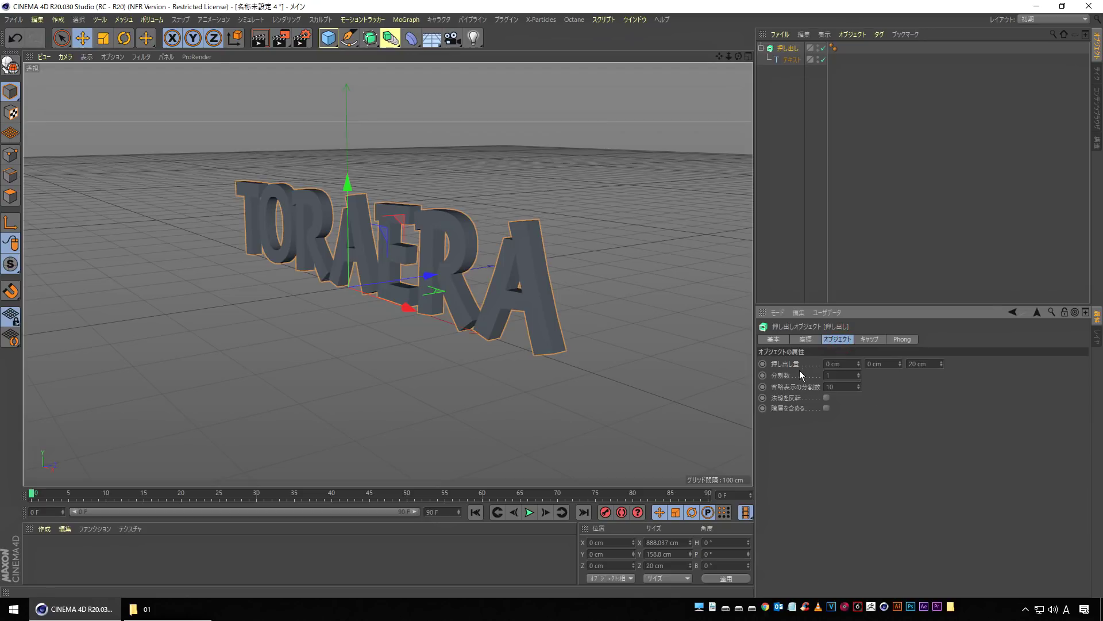
drag(941, 364, 942, 327)
mouse_move(611, 396)
alt+mouse_down()
mouse_move(515, 406)
mouse_move(611, 396)
mouse_move(569, 402)
mouse_move(592, 403)
alt+mouse_up()
click(936, 364)
text(100)
key(Return)
alt+drag(335, 298, 360, 329)
alt+drag(425, 350, 394, 369)
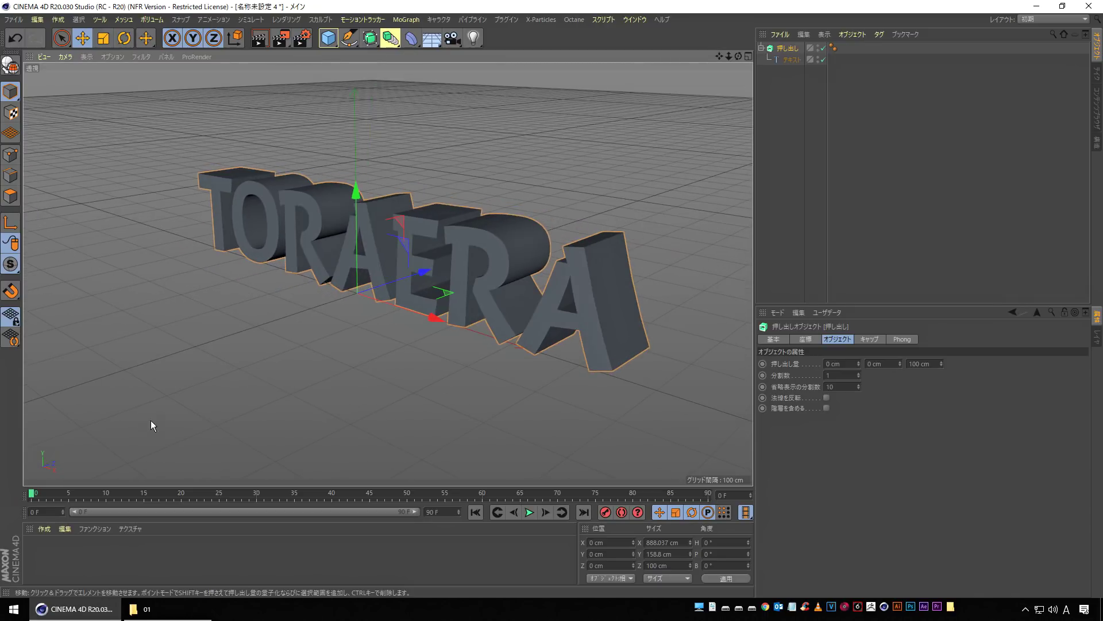
- Create a new standard material and apply it to the Extrude (押し出し) object
click(117, 560)
click(44, 528)
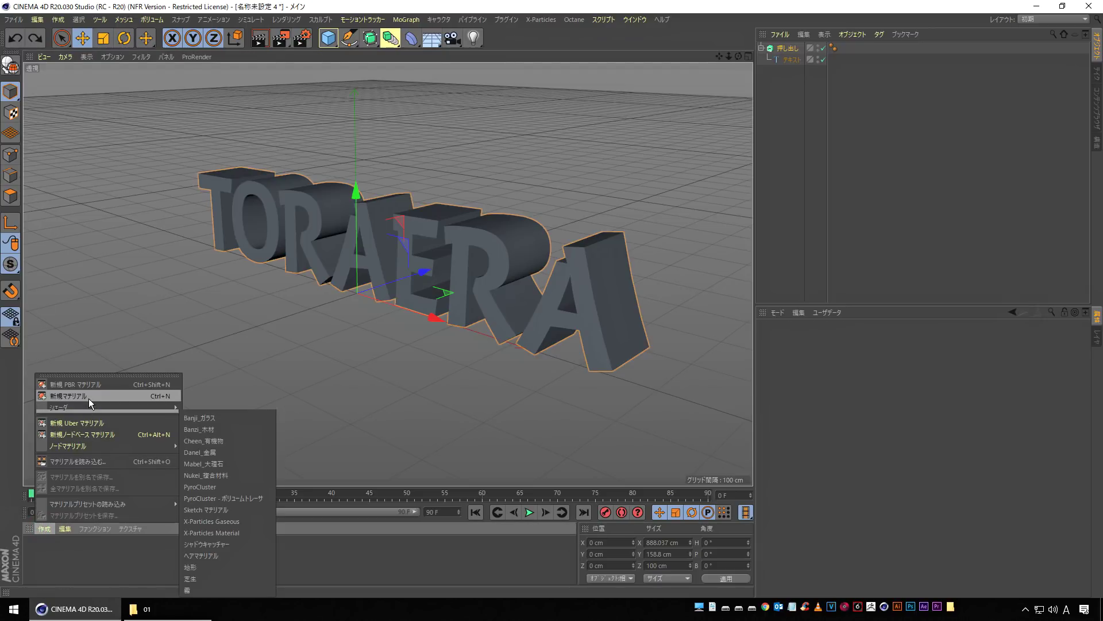
click(117, 396)
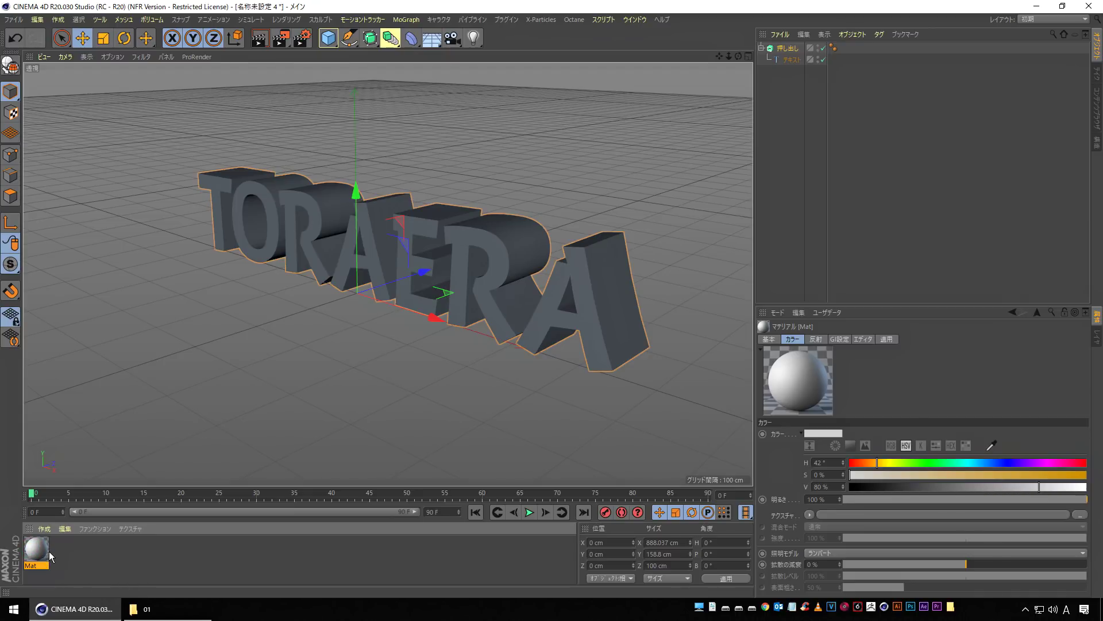
drag(33, 550, 510, 383)
drag(766, 78, 791, 52)
click(785, 49)
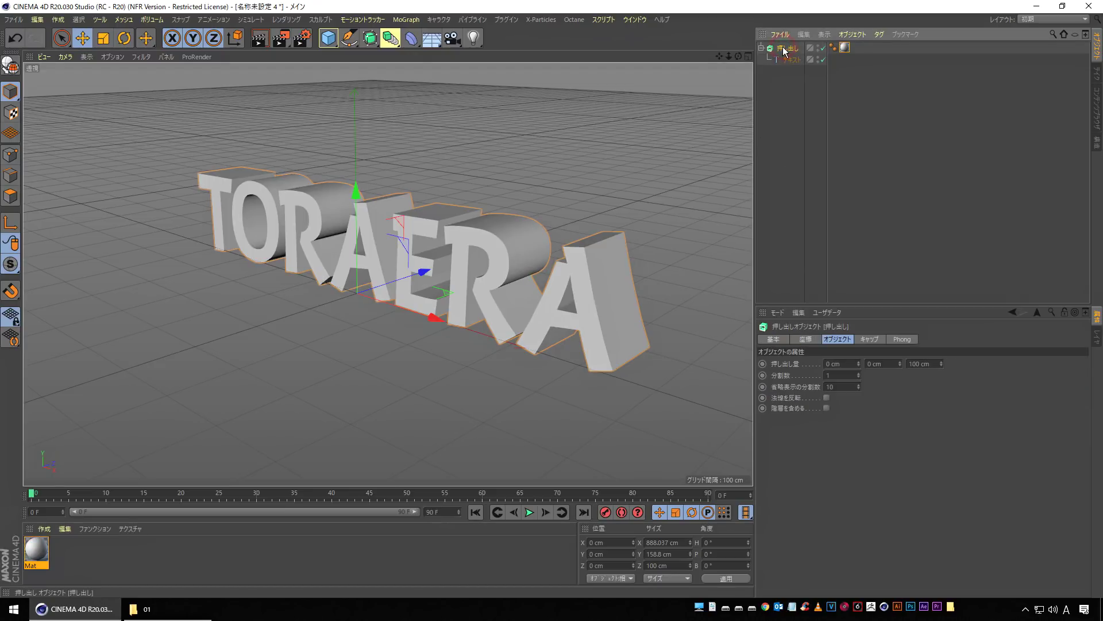
click(846, 50)
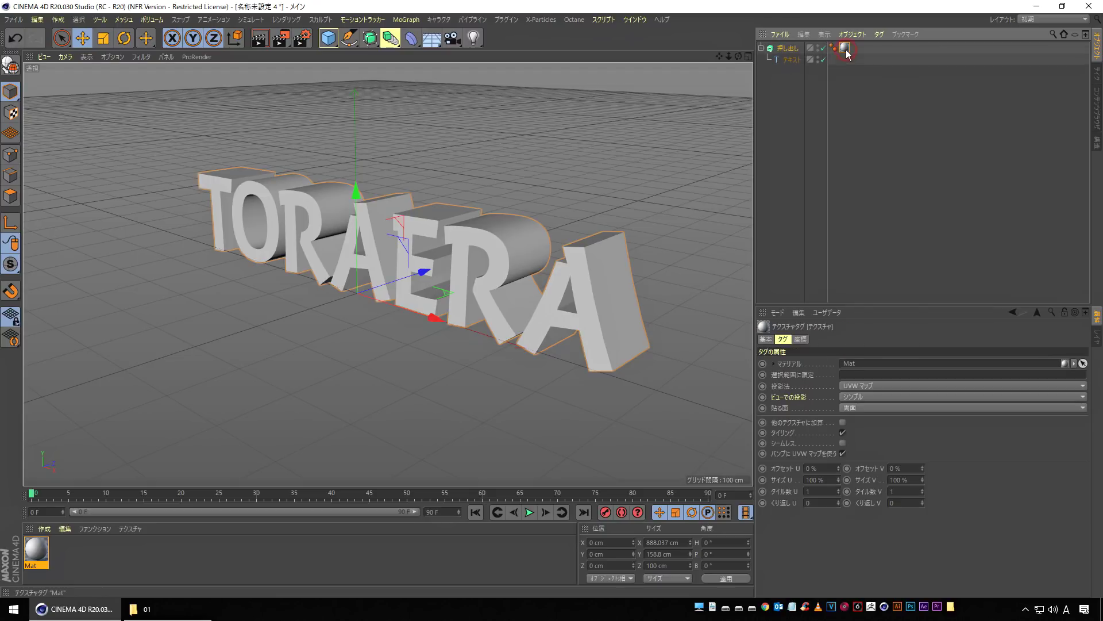
alt+drag(347, 322, 519, 288)
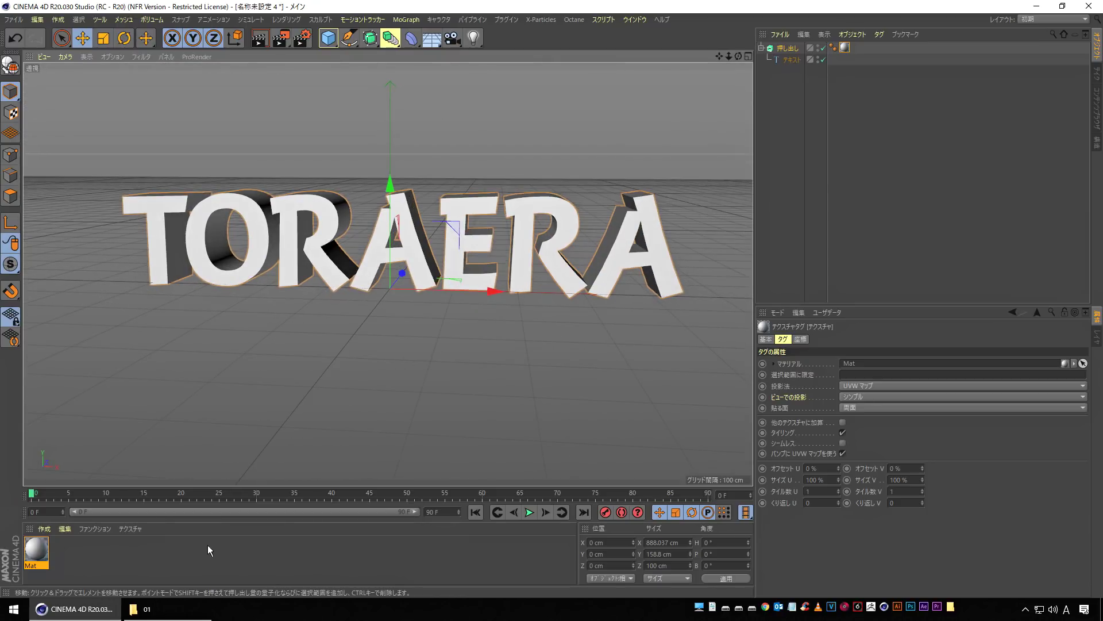
- Colour the lettering's material bright blue with H 201°, S 100% and V 100%, then close the material editor and deselect everything
double_click(34, 550)
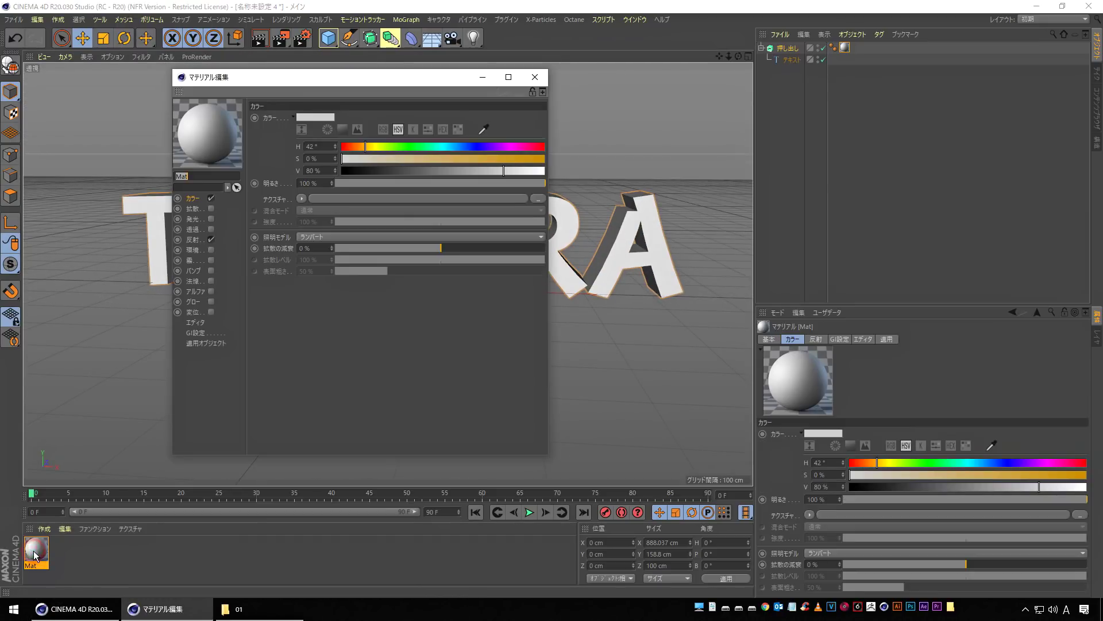
drag(290, 79, 542, 182)
click(693, 249)
drag(757, 263, 797, 274)
drag(697, 251, 707, 251)
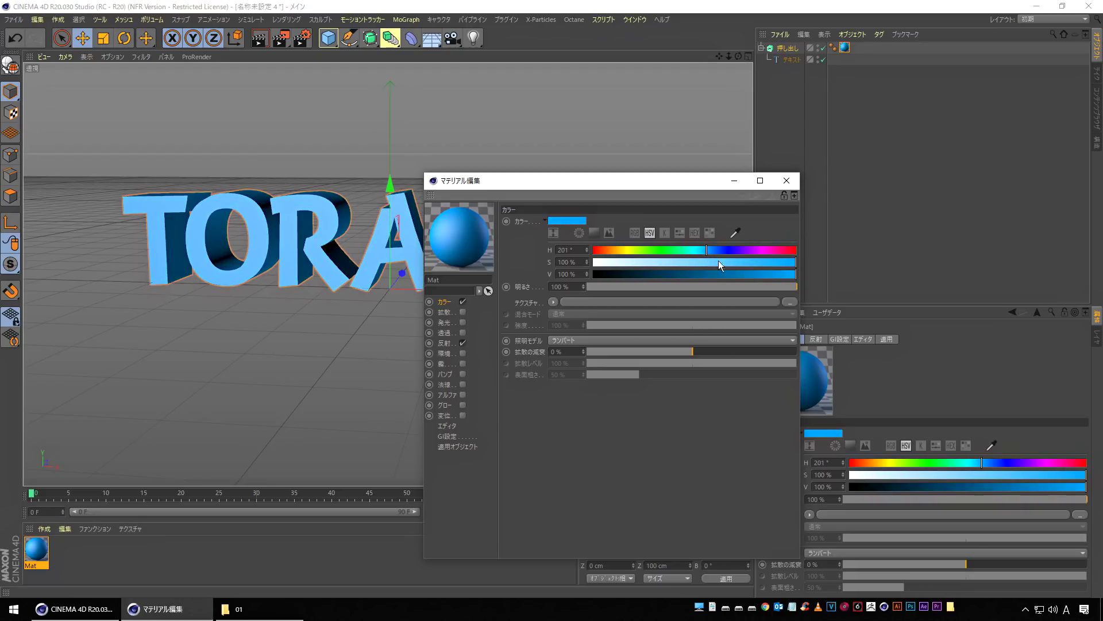
alt+drag(321, 316, 308, 333)
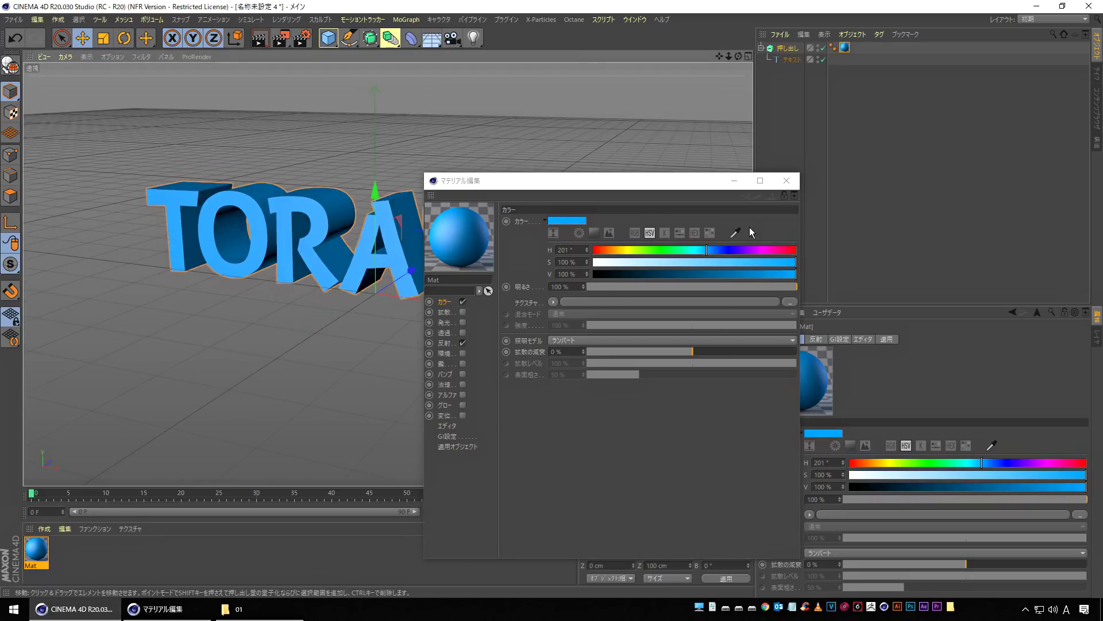
click(787, 180)
alt+drag(410, 368, 388, 245)
click(550, 379)
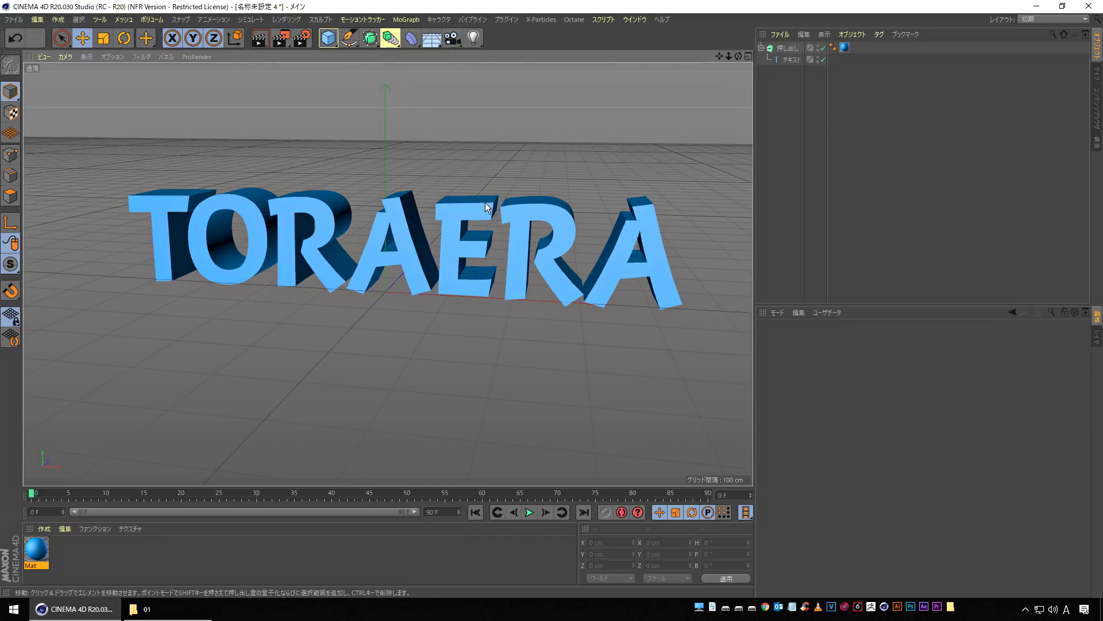
- Add a Plane (平面) object and rotate it upright to a pitch of 90°
click(329, 39)
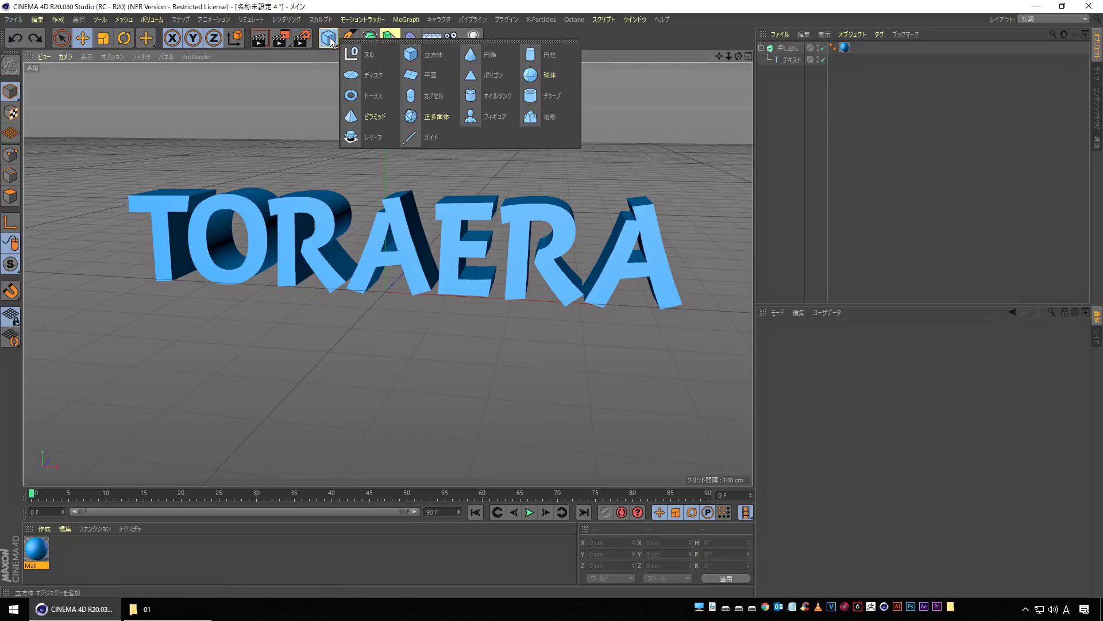
click(447, 74)
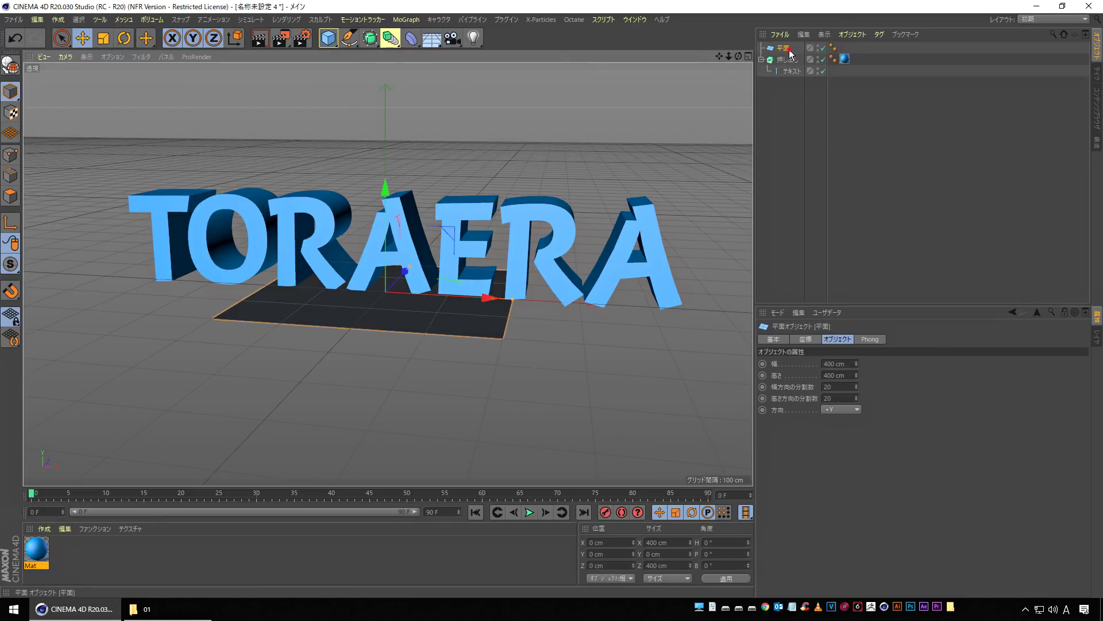
alt+drag(378, 346, 292, 154)
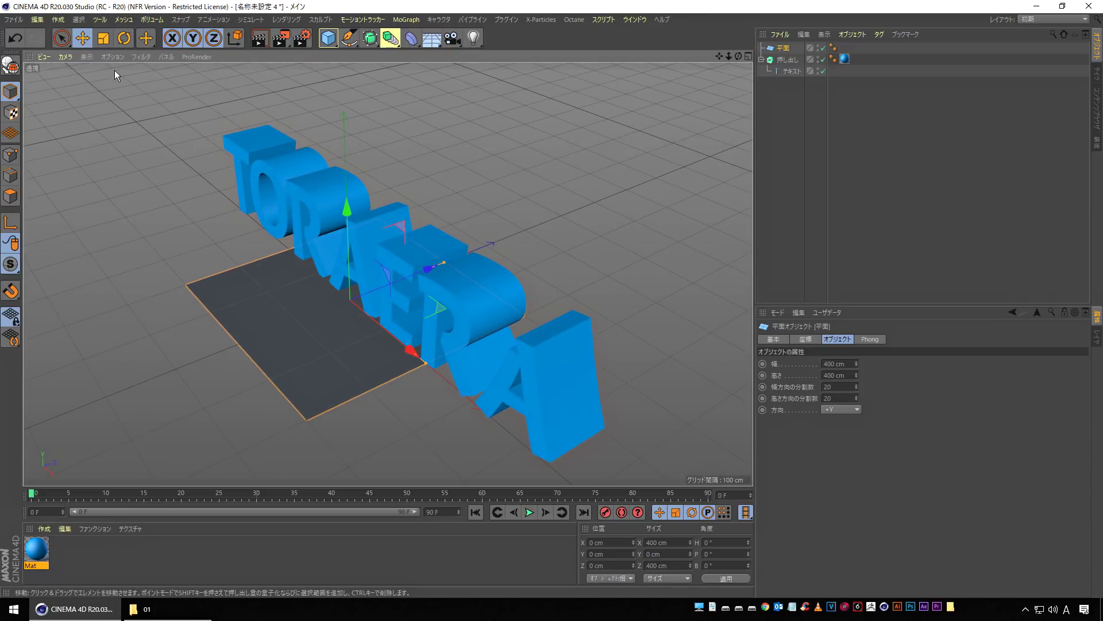
click(124, 38)
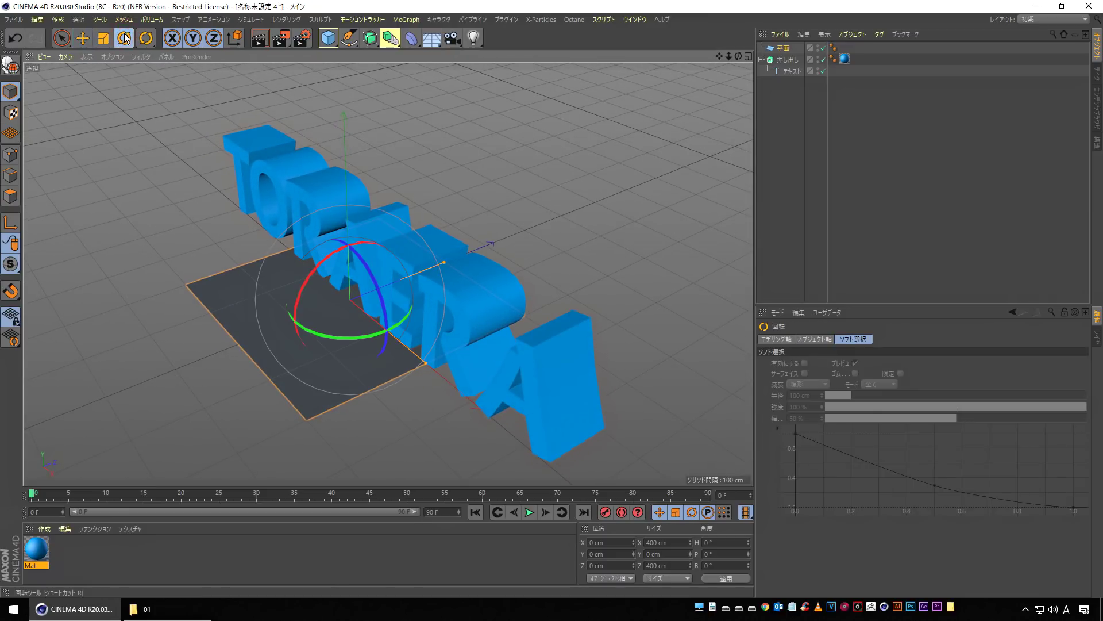
alt+drag(357, 433, 402, 401)
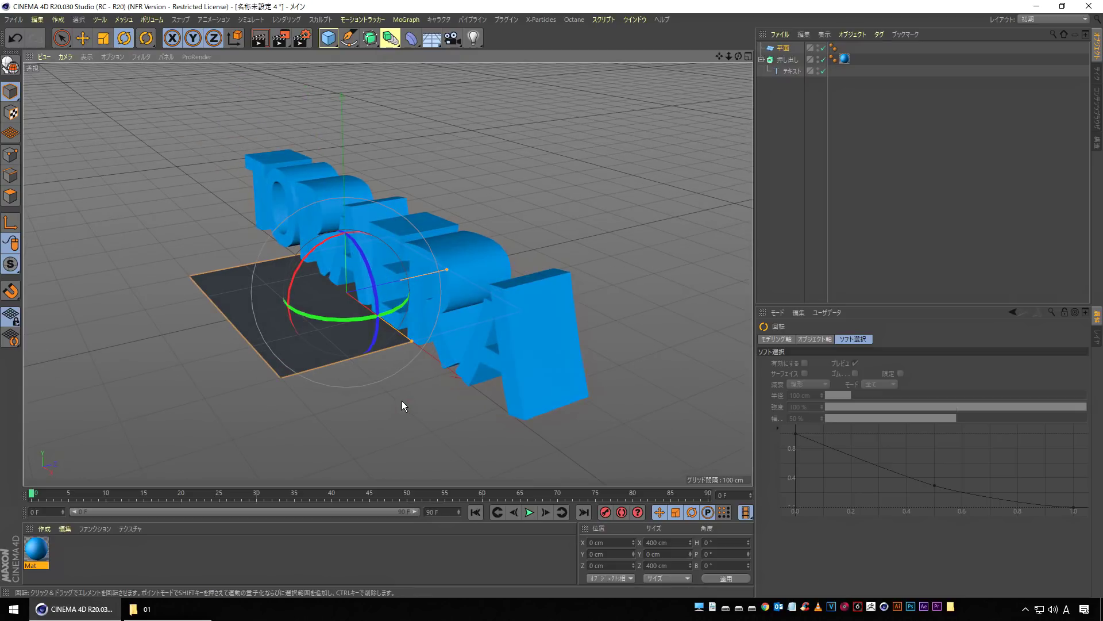
drag(318, 244, 276, 351)
- Place the upright plane behind the lettering at Z 100 cm and raise it to about Y 82 cm
click(83, 39)
drag(253, 307, 245, 286)
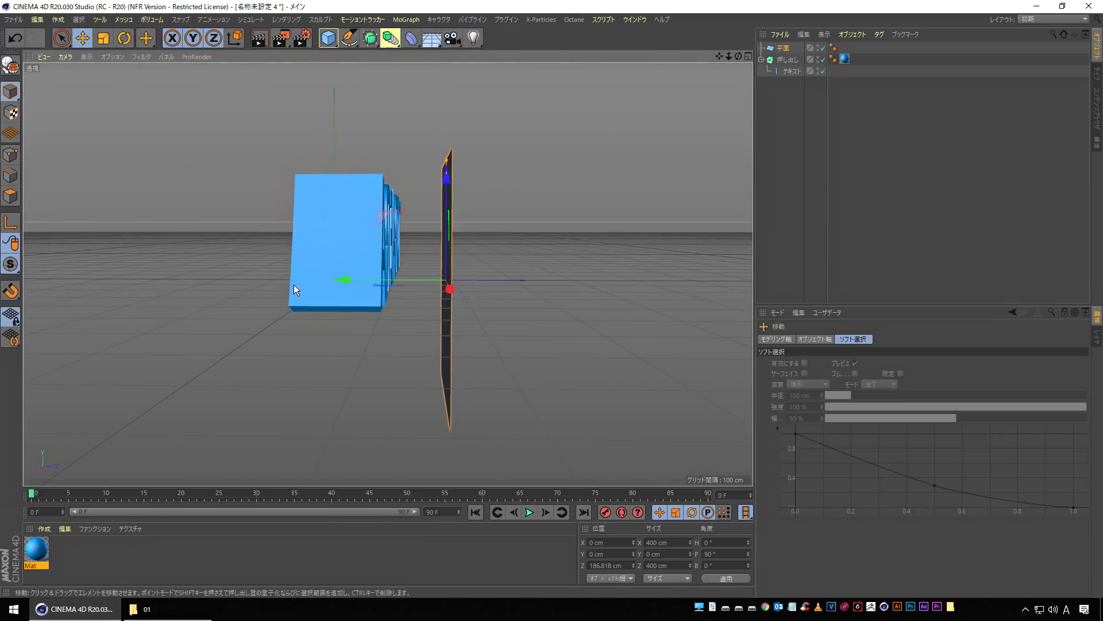
drag(348, 279, 310, 273)
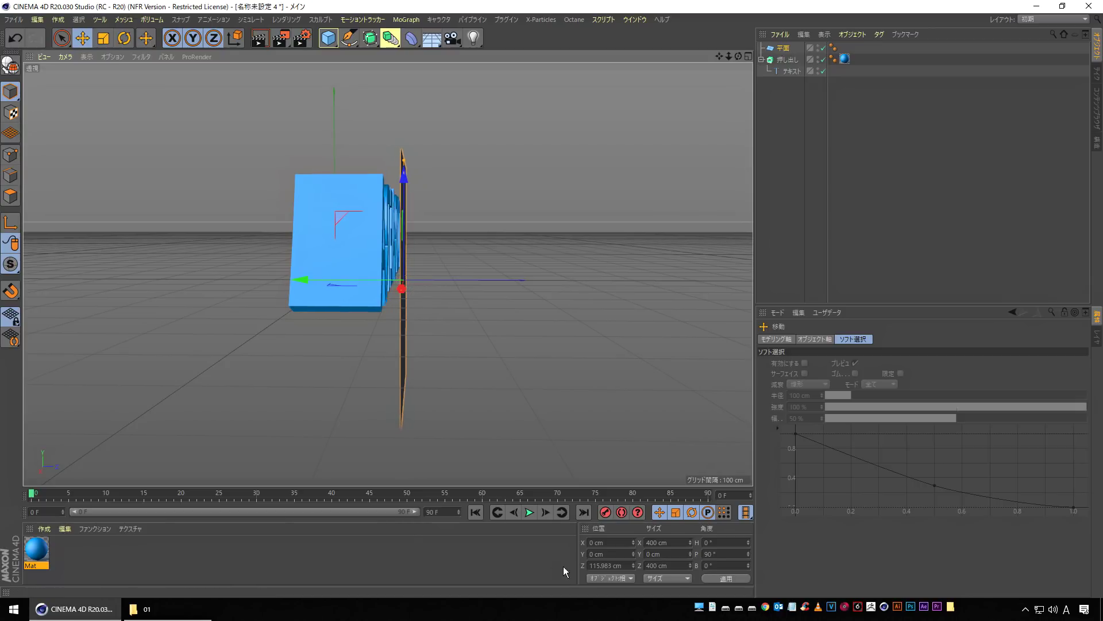
click(628, 566)
text(100)
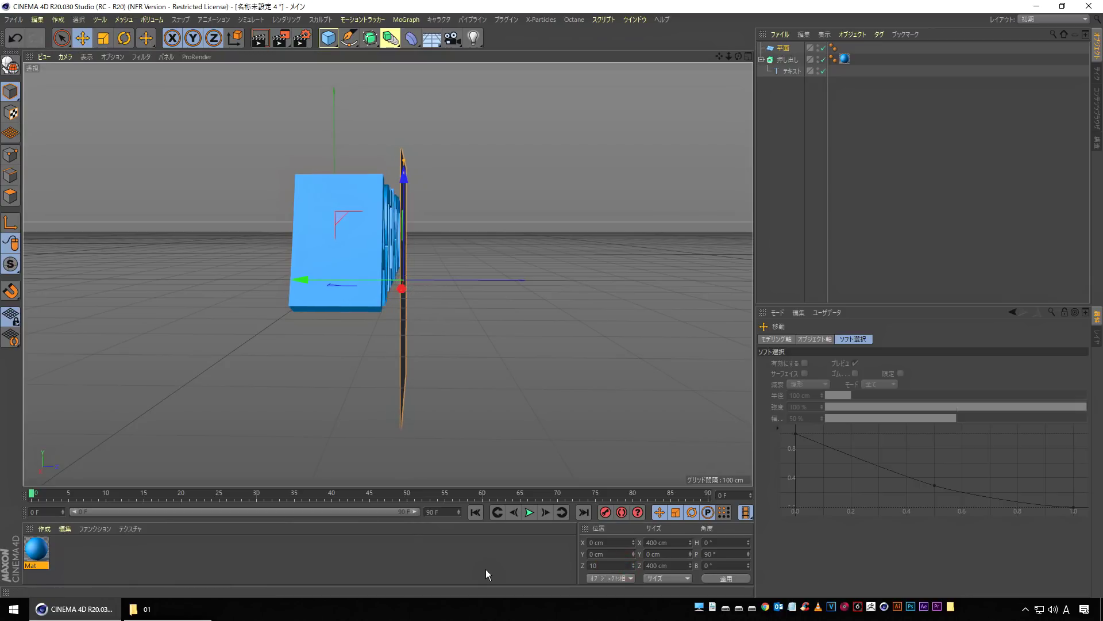
alt+drag(239, 315, 468, 325)
drag(395, 185, 405, 131)
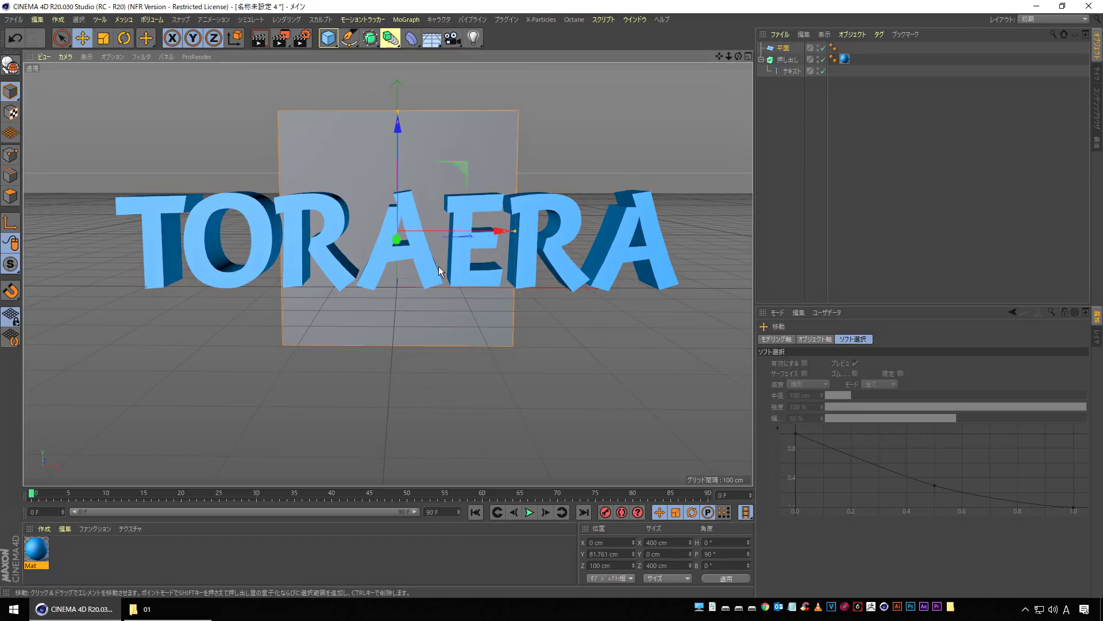
- Scale the plane up to about 6798 cm wide and 3762 cm high so it fills the background behind the text
scroll(439, 265, down, 5)
scroll(412, 312, down, 2)
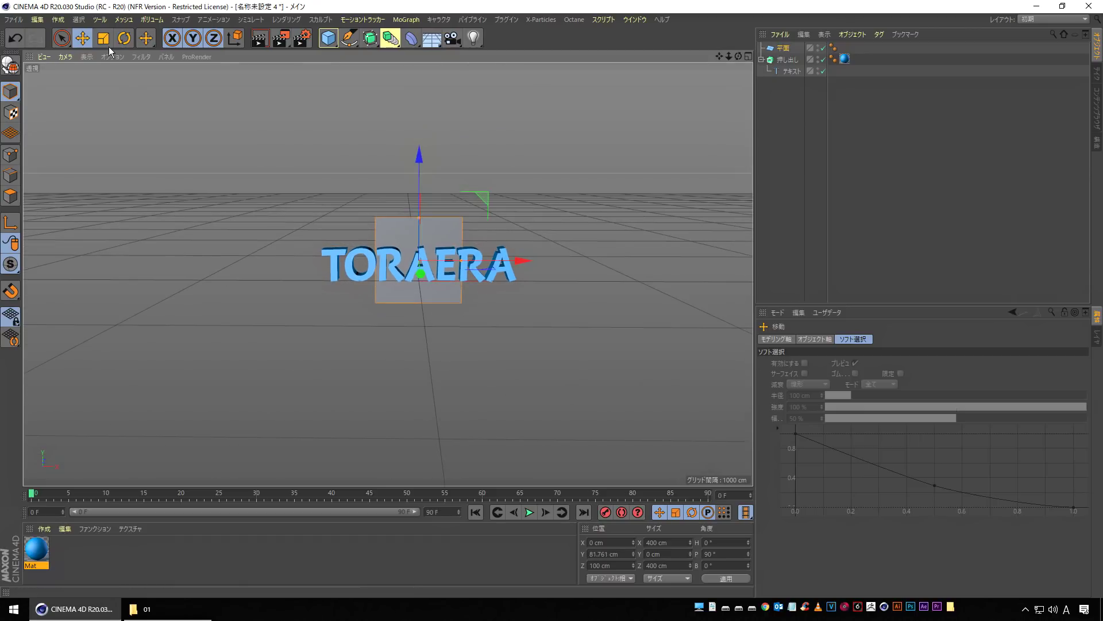
click(103, 39)
alt+drag(545, 370, 502, 368)
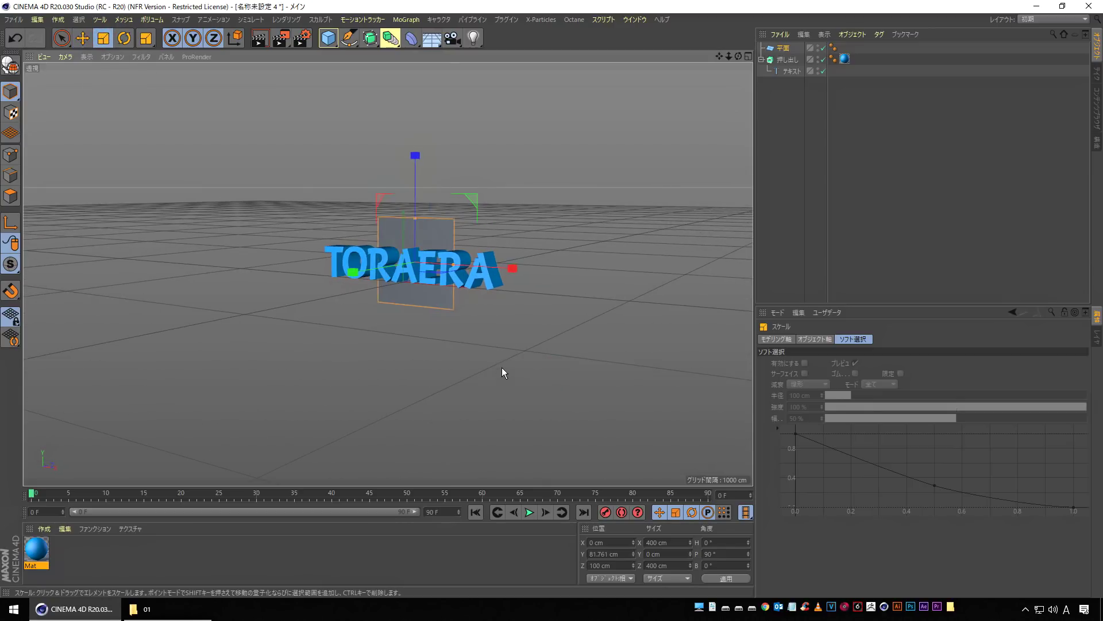
drag(476, 197, 609, 161)
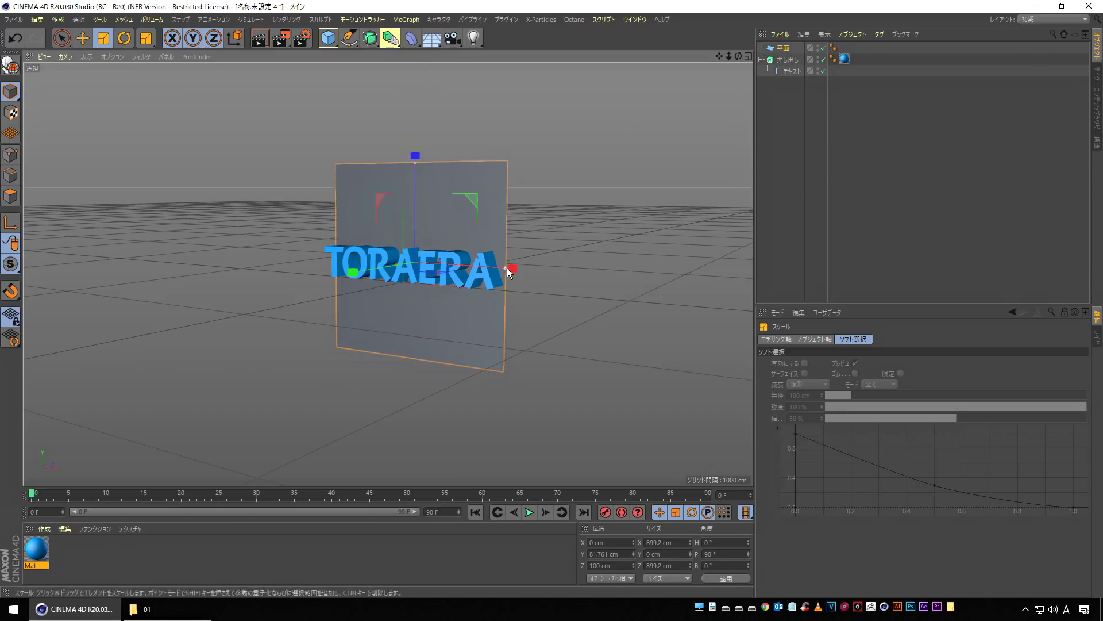
drag(508, 267, 747, 275)
drag(414, 161, 441, 74)
scroll(366, 298, down, 4)
scroll(364, 307, down, 1)
drag(521, 298, 674, 311)
drag(387, 182, 384, 93)
drag(675, 313, 754, 316)
scroll(368, 305, up, 10)
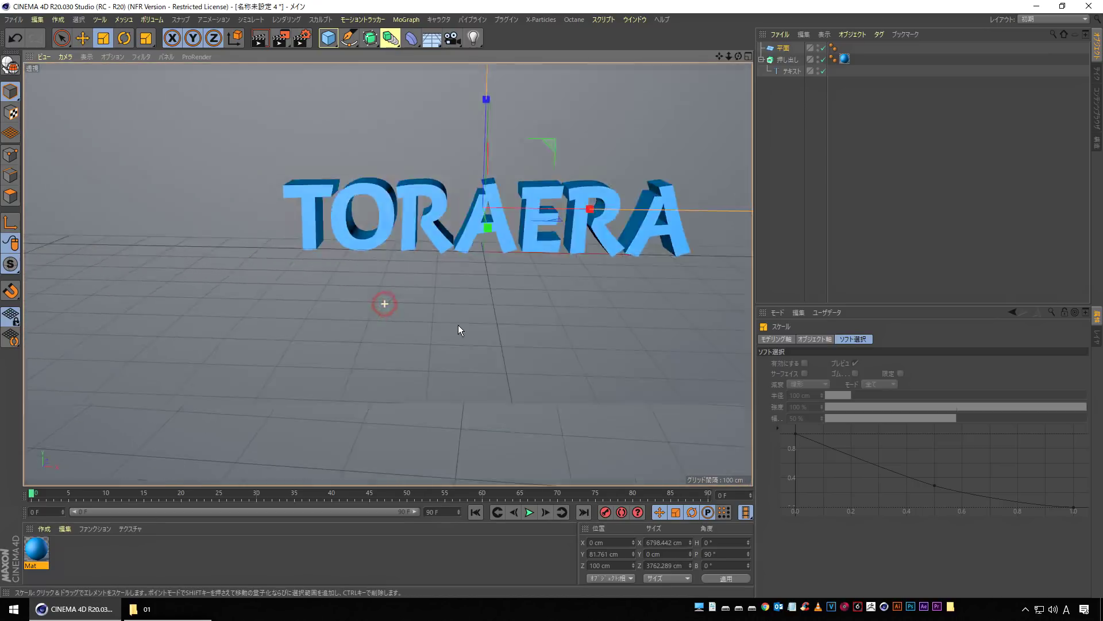
alt+drag(457, 326, 456, 296)
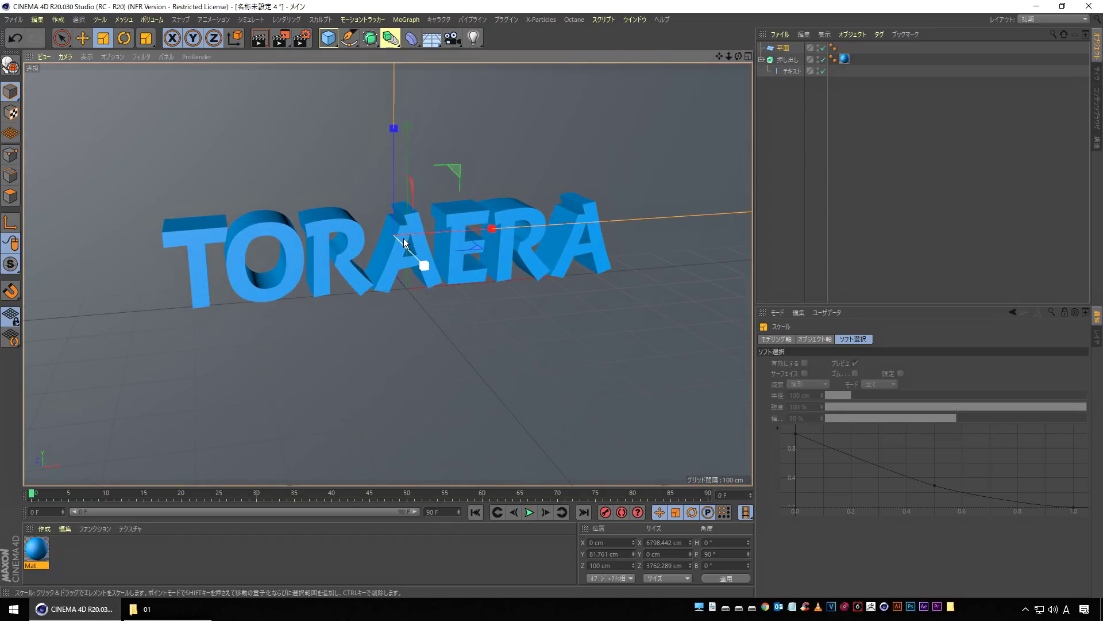
- Rename the plane object 壁 and deselect it
double_click(785, 48)
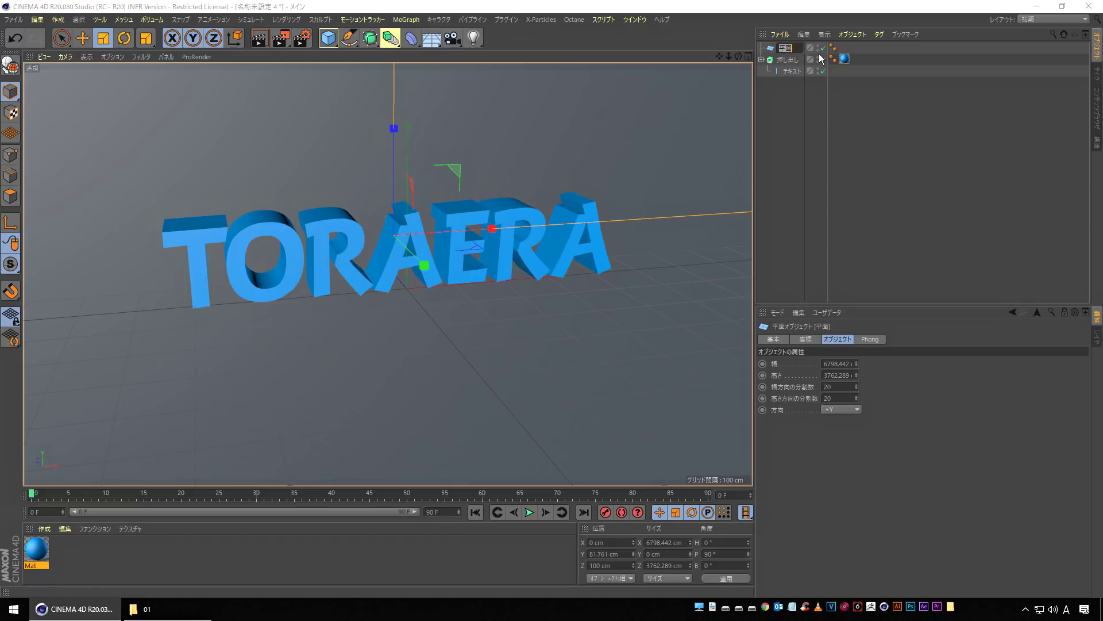
text(壁)
key(Return)
key(Return)
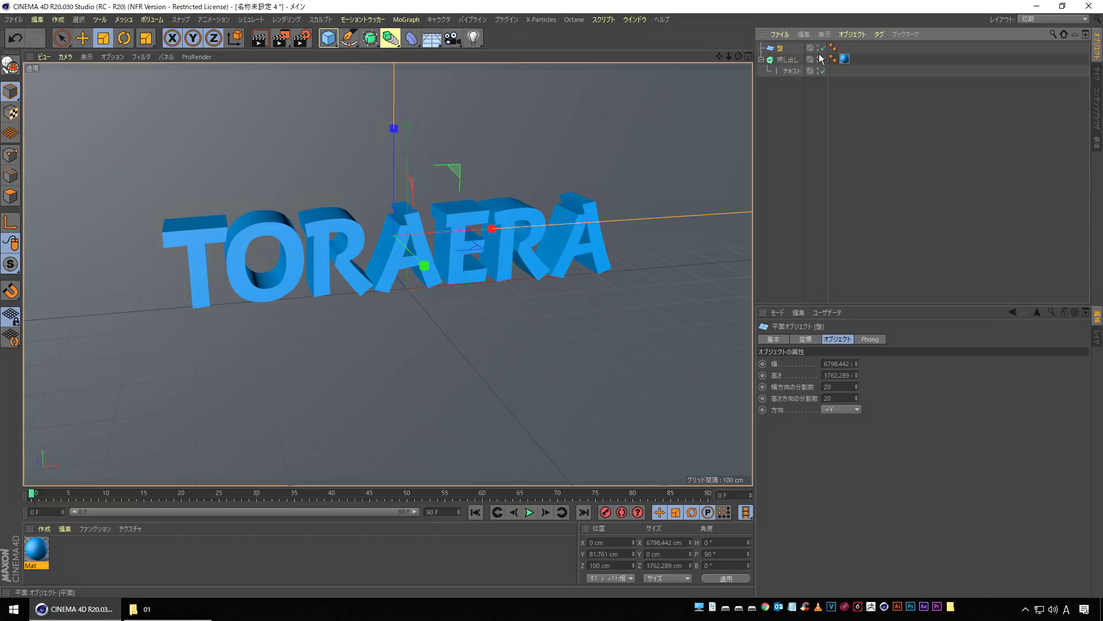
click(613, 208)
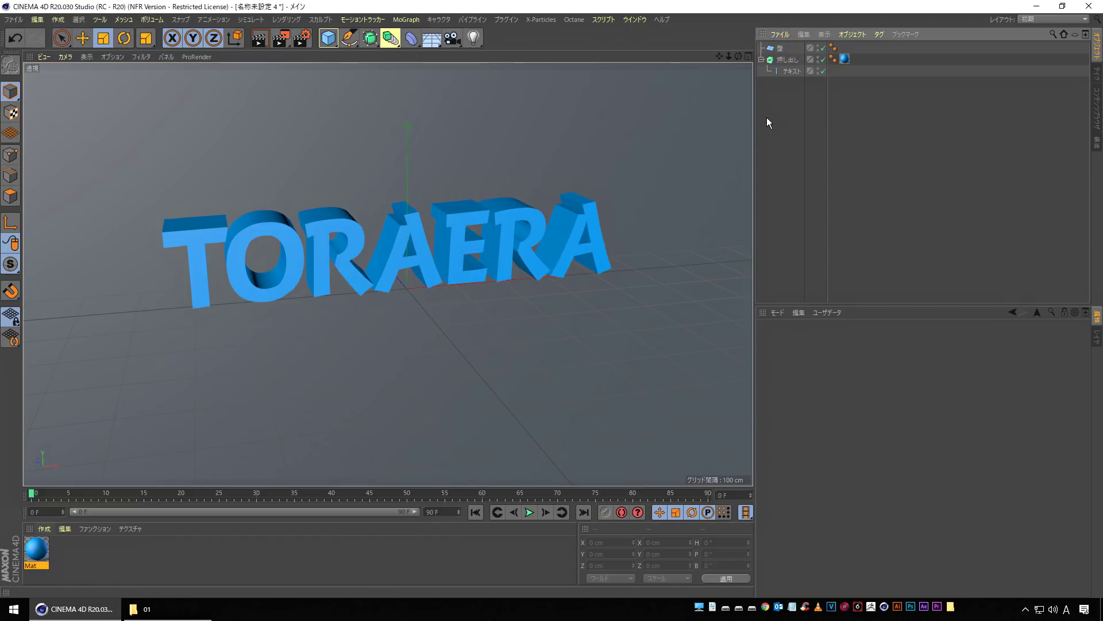
- Create a second standard material and colour it orange with H 36°, S 100% and V 100%
click(44, 529)
click(99, 397)
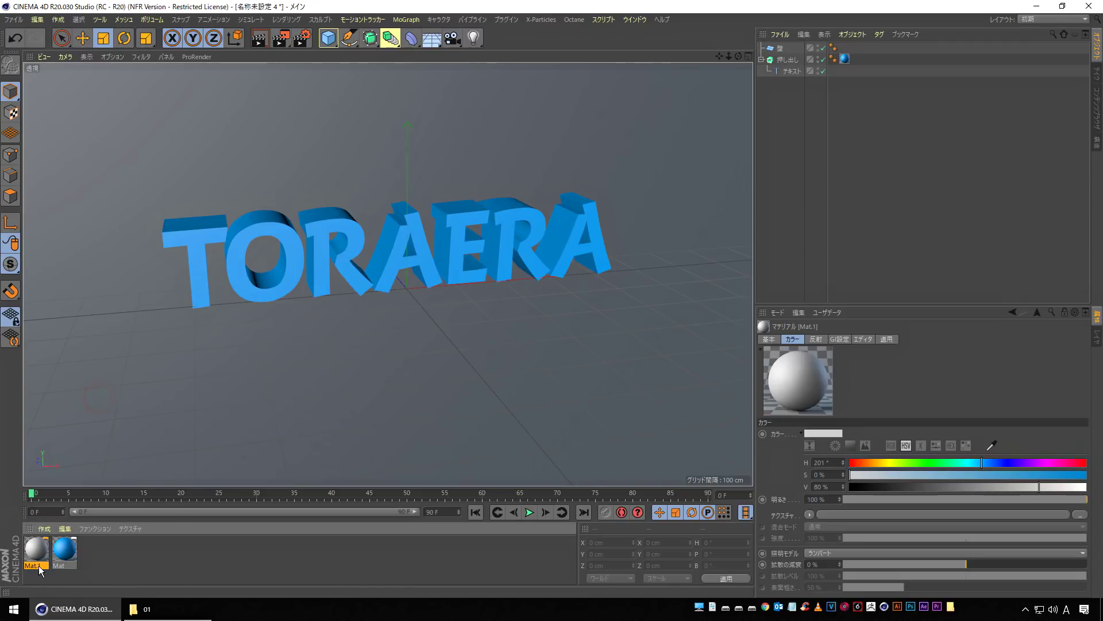
double_click(39, 550)
click(363, 147)
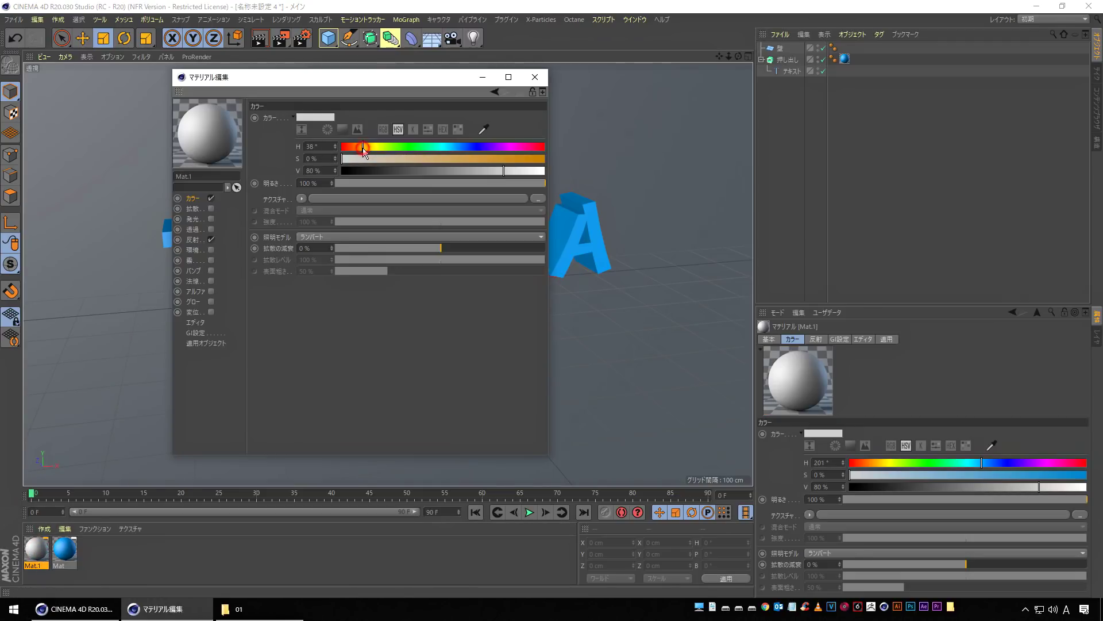
drag(516, 158, 581, 174)
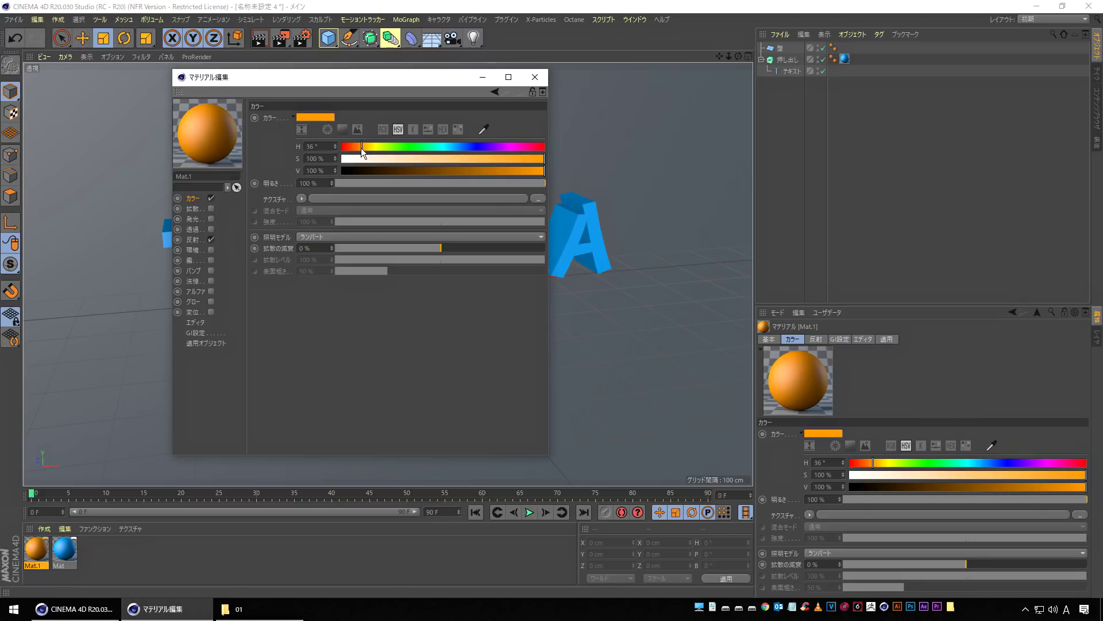
click(533, 77)
- Apply the orange material to the 壁 plane behind the lettering
drag(37, 551, 561, 347)
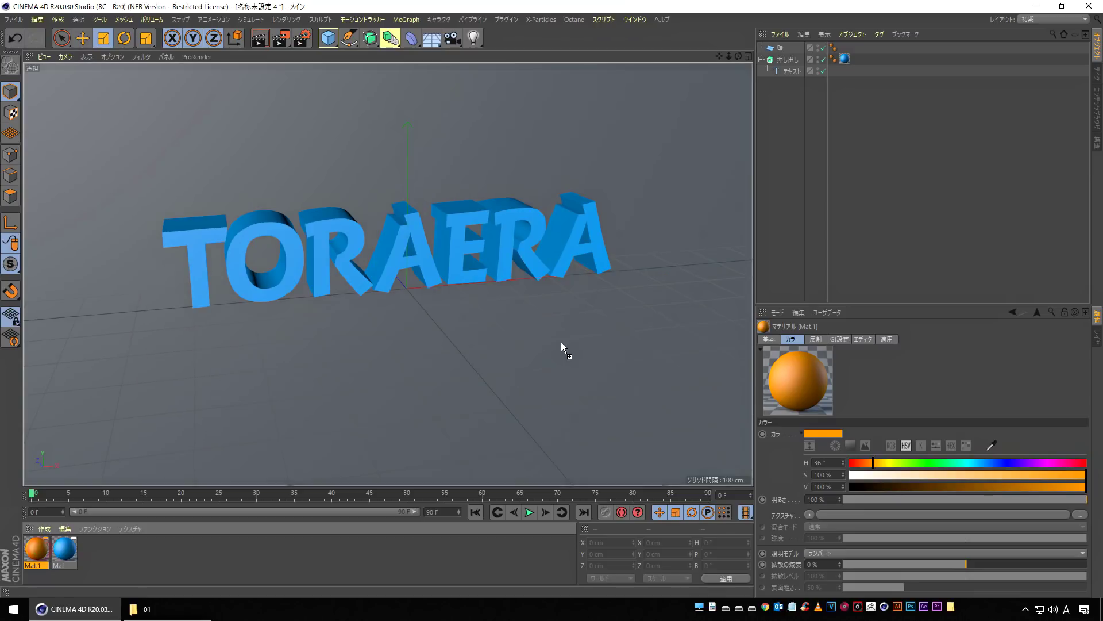
drag(781, 51, 780, 49)
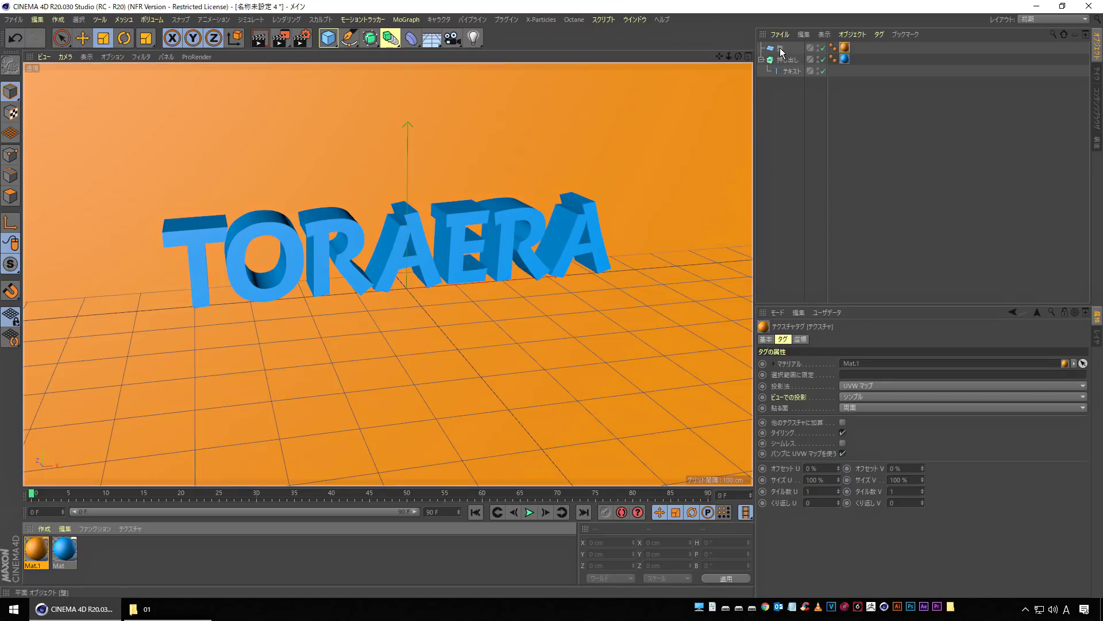
alt+drag(306, 360, 468, 353)
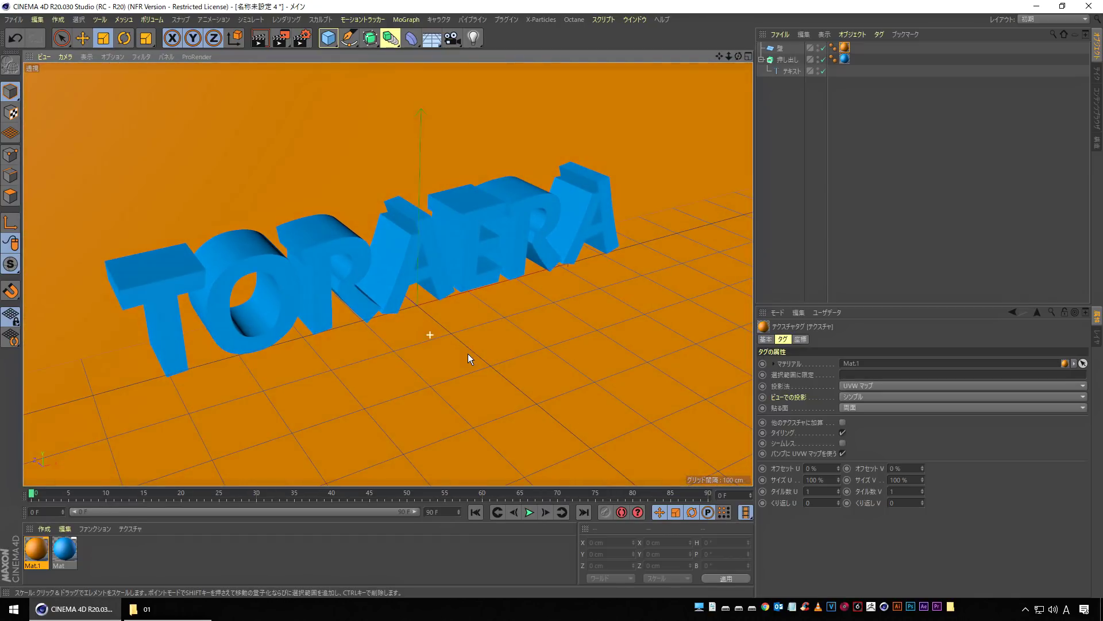
- Render the view from two different angles to check the blue text against the orange wall
click(260, 40)
mouse_move(498, 335)
alt+mouse_down()
mouse_move(470, 325)
mouse_move(466, 298)
mouse_move(471, 350)
mouse_move(443, 350)
alt+mouse_up()
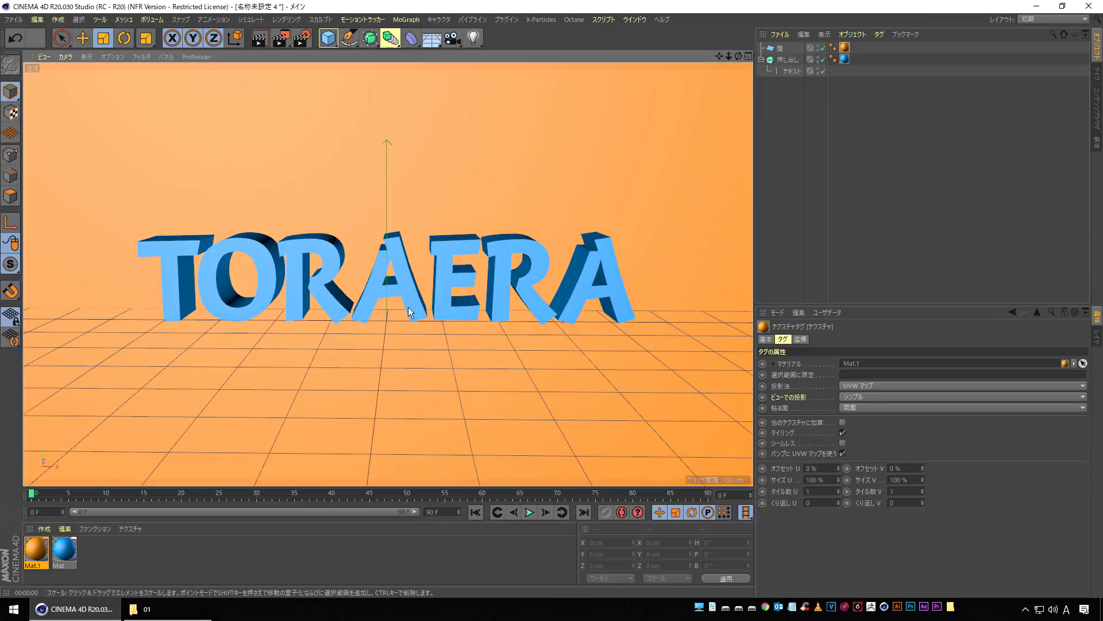
click(260, 39)
alt+drag(417, 180, 383, 163)
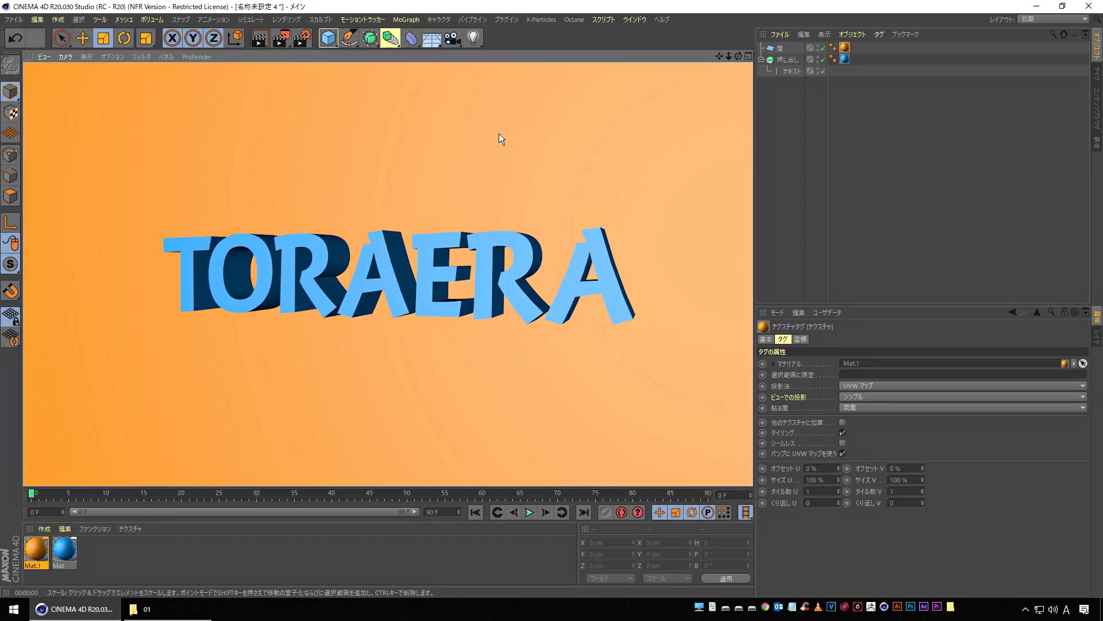
- Add a camera and a light object to the scene
click(453, 40)
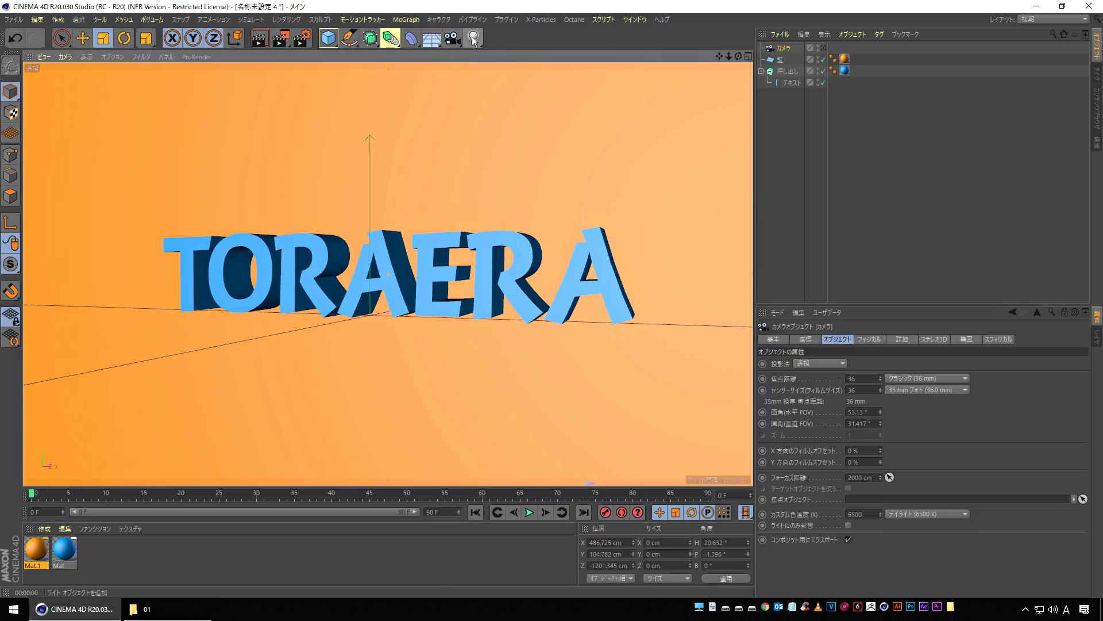
click(472, 39)
alt+drag(506, 181, 454, 195)
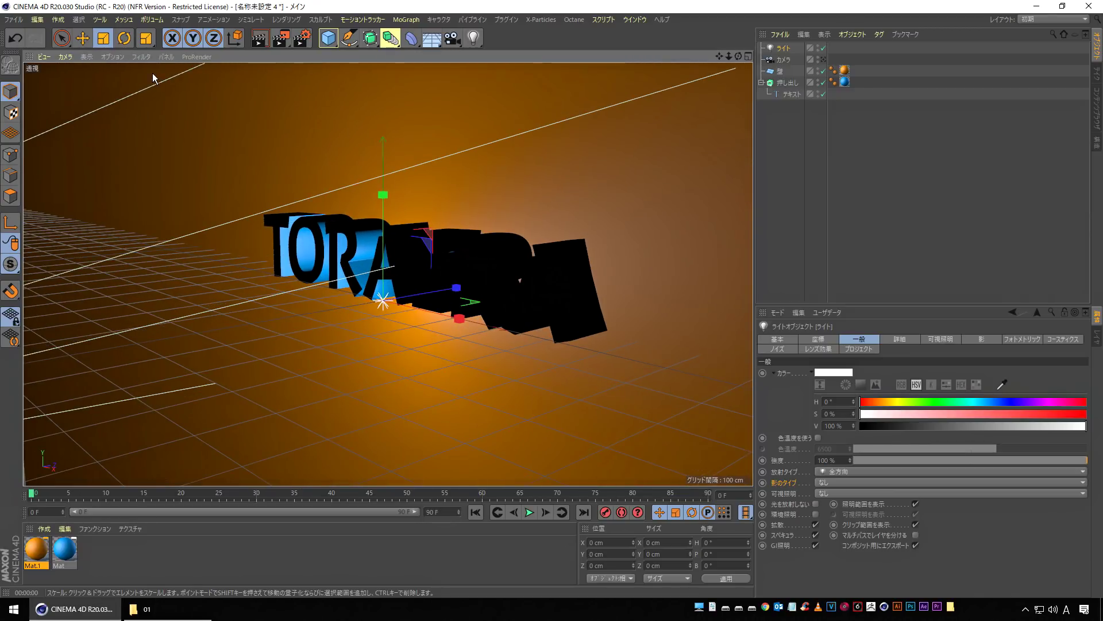
- Move the light in front of the text and up beside the T, to about X -489, Y 201, Z -495 cm
click(84, 38)
mouse_move(455, 293)
mouse_down()
mouse_move(259, 333)
mouse_move(149, 264)
mouse_move(125, 122)
mouse_move(147, 155)
mouse_move(147, 76)
mouse_up()
alt+drag(335, 329, 396, 340)
mouse_move(335, 213)
mouse_down()
mouse_move(541, 275)
mouse_move(692, 282)
mouse_move(188, 246)
mouse_move(571, 250)
mouse_move(673, 257)
mouse_move(142, 257)
mouse_move(537, 271)
mouse_move(195, 240)
mouse_move(214, 284)
mouse_up()
mouse_move(256, 348)
alt+mouse_down()
mouse_move(302, 343)
mouse_move(219, 343)
mouse_move(259, 337)
alt+mouse_up()
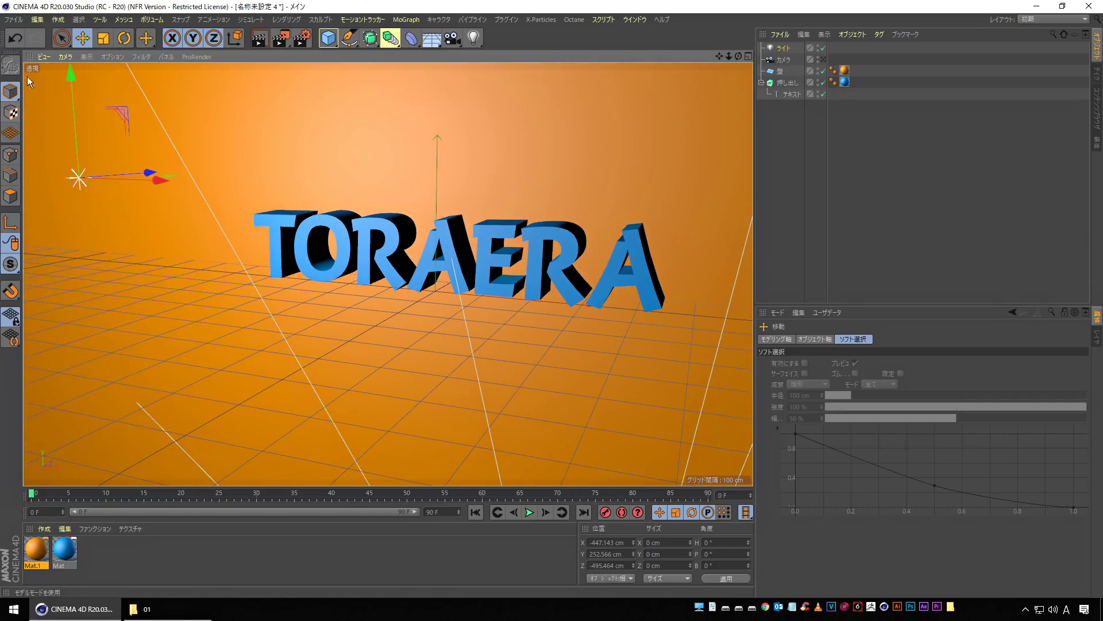
drag(70, 72, 70, 103)
drag(160, 212, 140, 211)
alt+drag(419, 343, 402, 310)
- Render the view to check how the light falls on the lettering and the wall
click(392, 300)
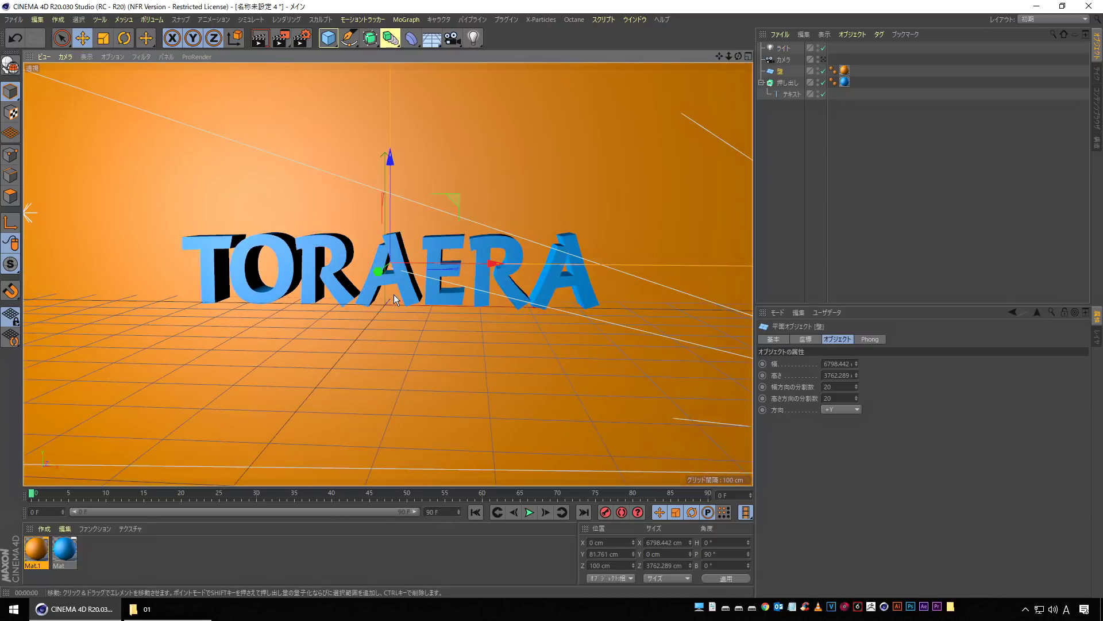
scroll(392, 300, up, 2)
click(259, 38)
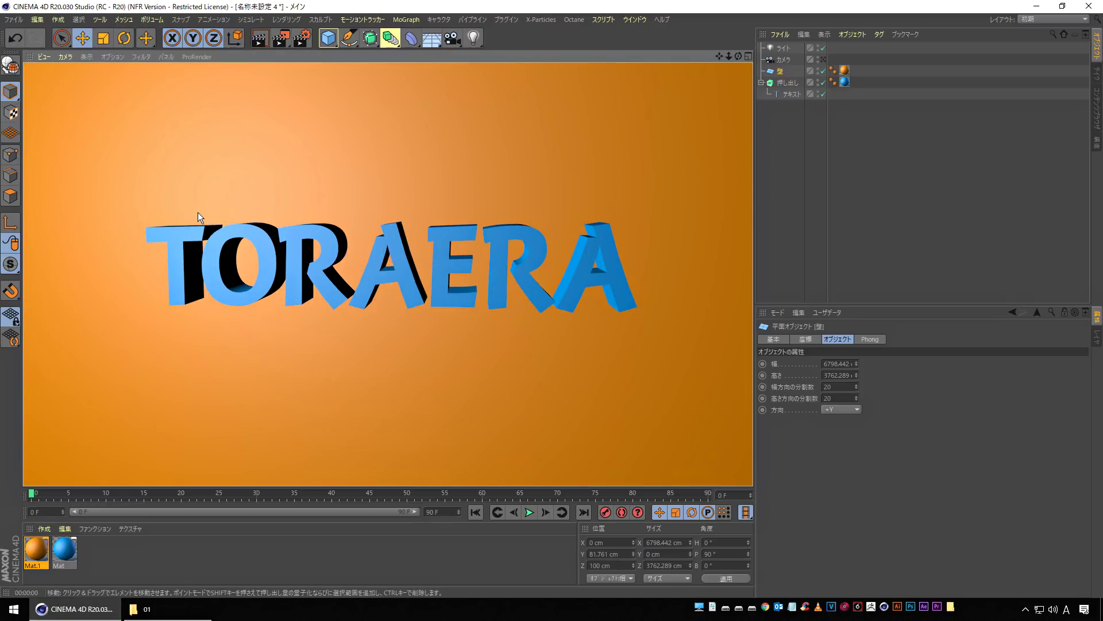
click(229, 154)
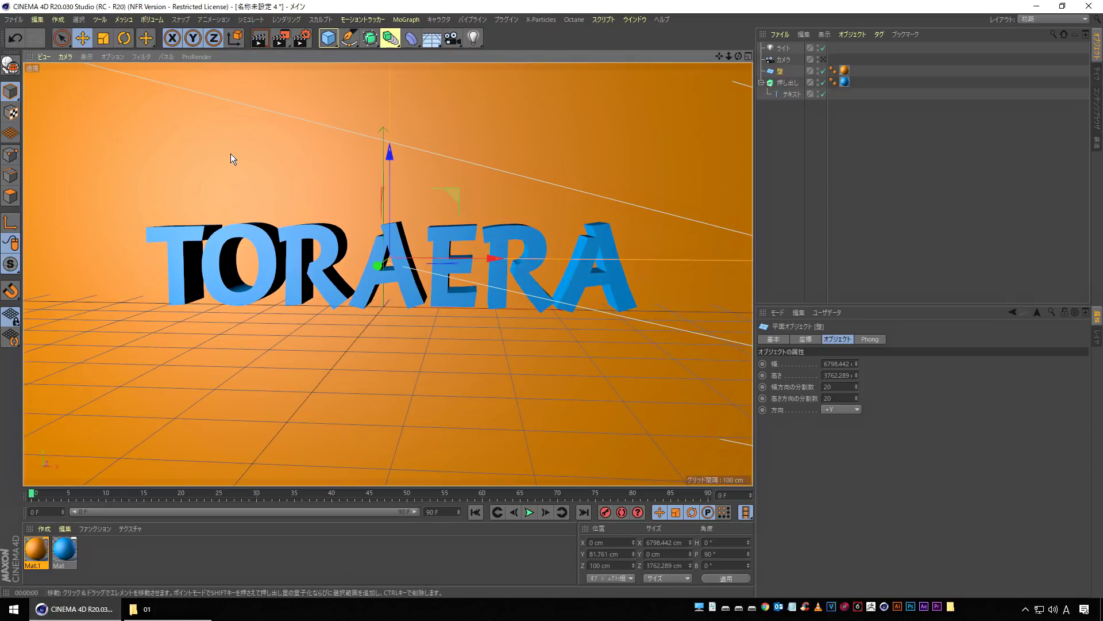
- Try the シャドウマップ (ソフト) shadow type on the light and render the view from several angles
click(785, 49)
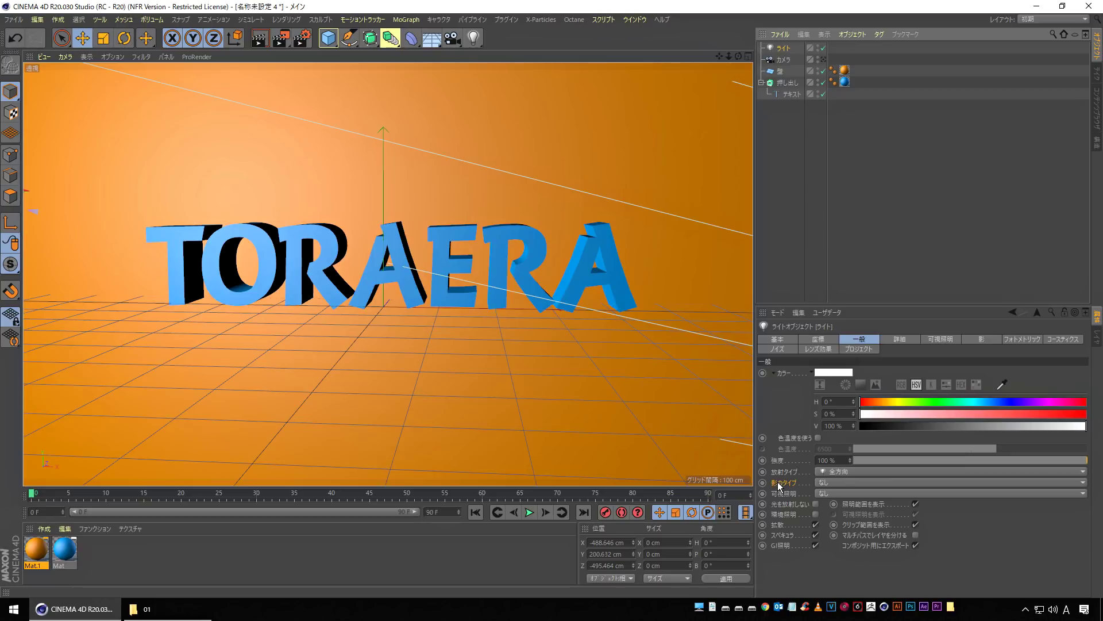
click(840, 482)
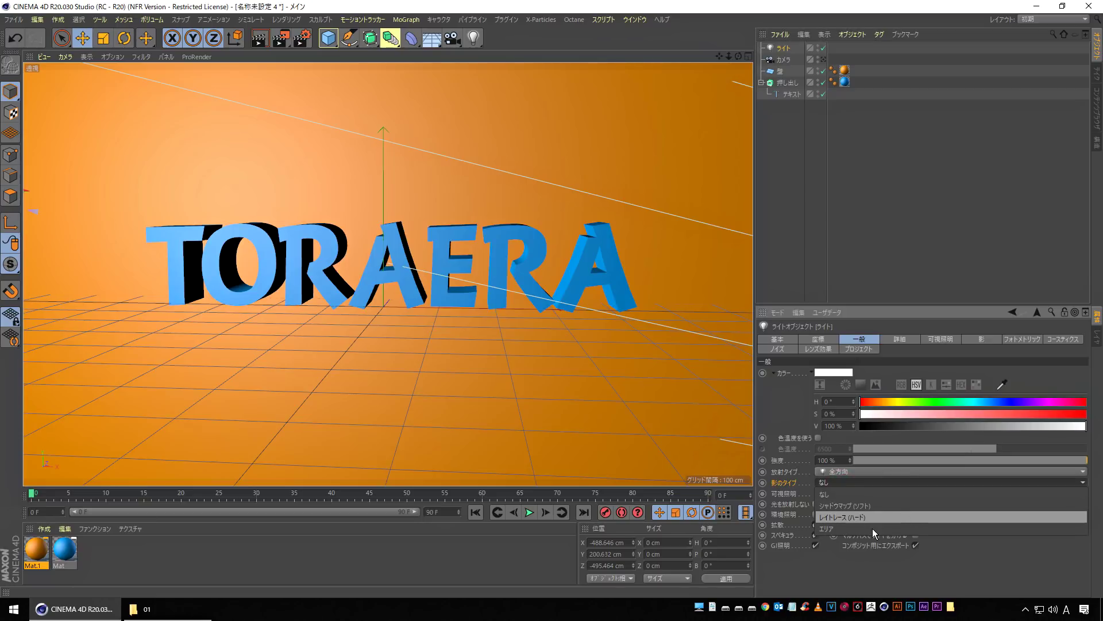
click(899, 506)
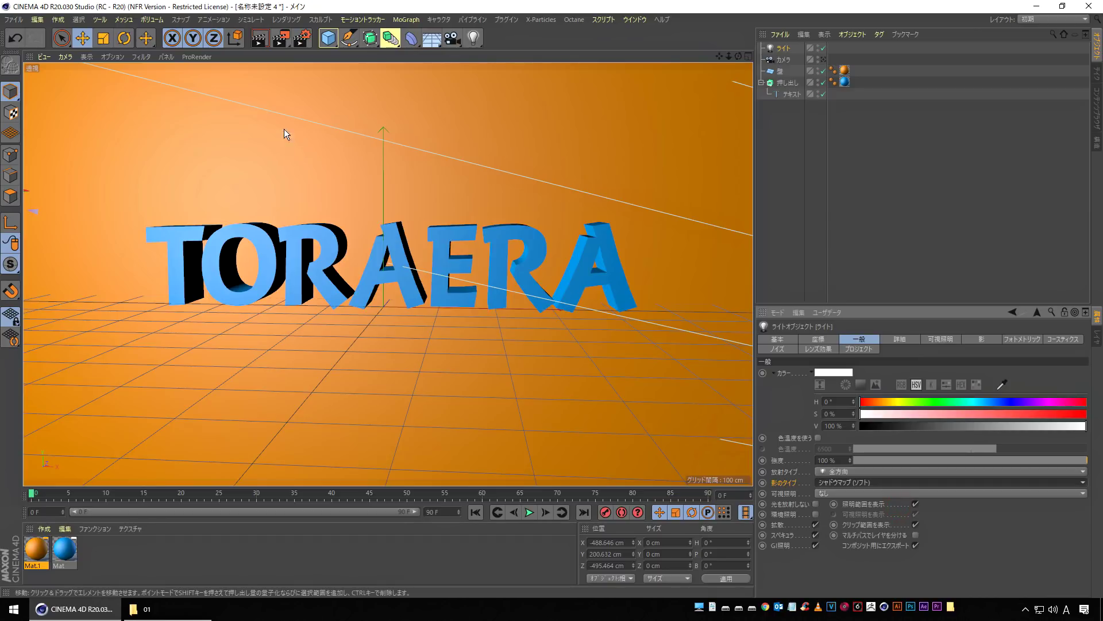
click(260, 39)
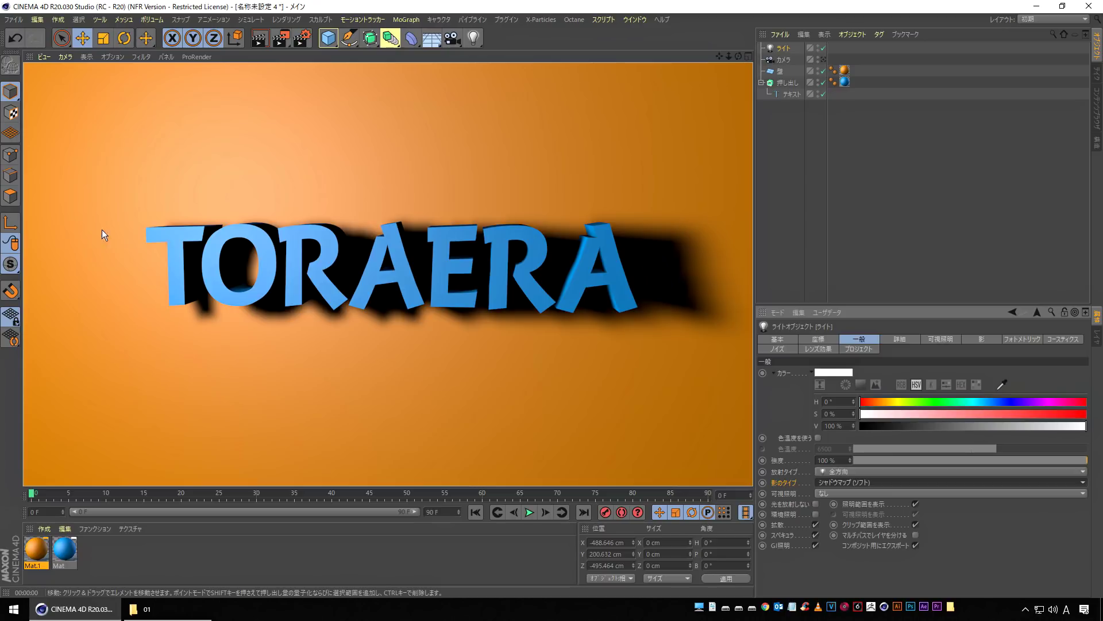
alt+drag(480, 333, 466, 366)
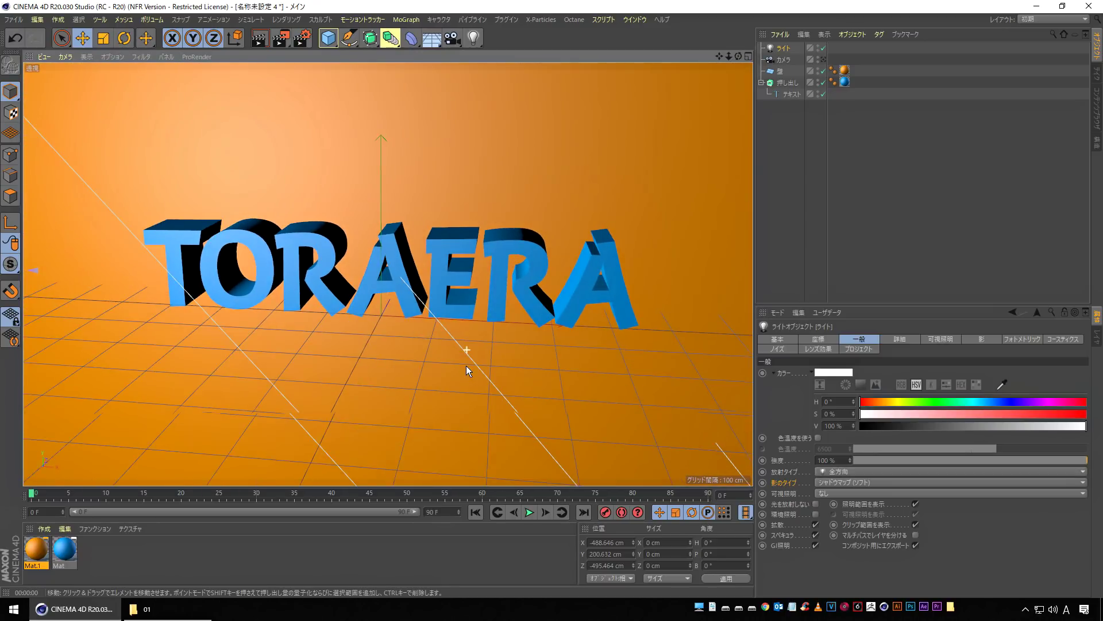
click(258, 45)
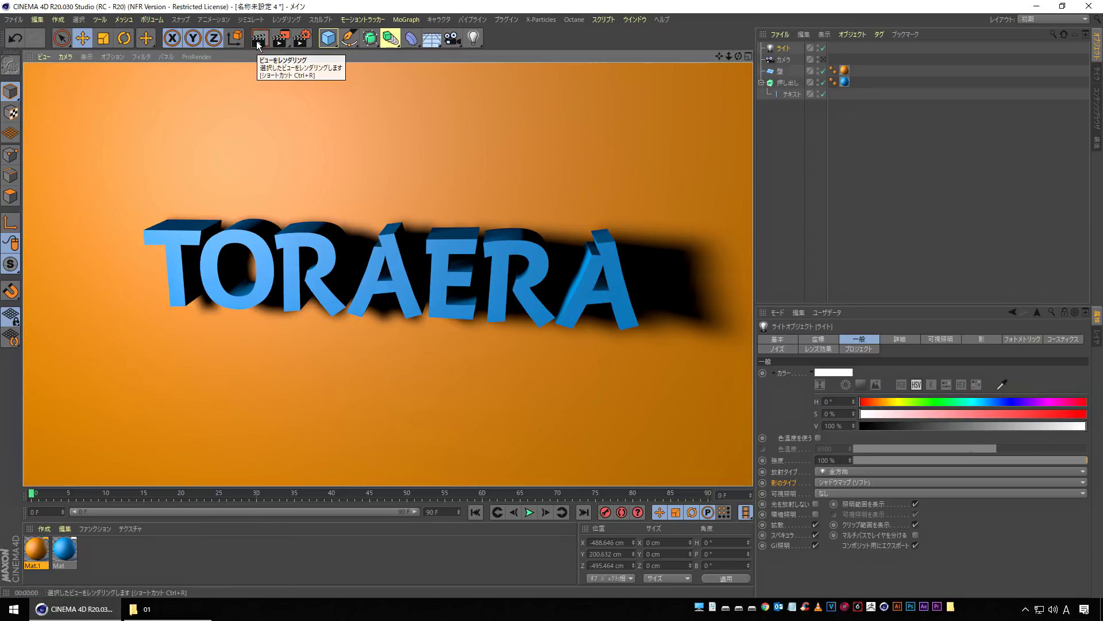
alt+drag(312, 347, 304, 355)
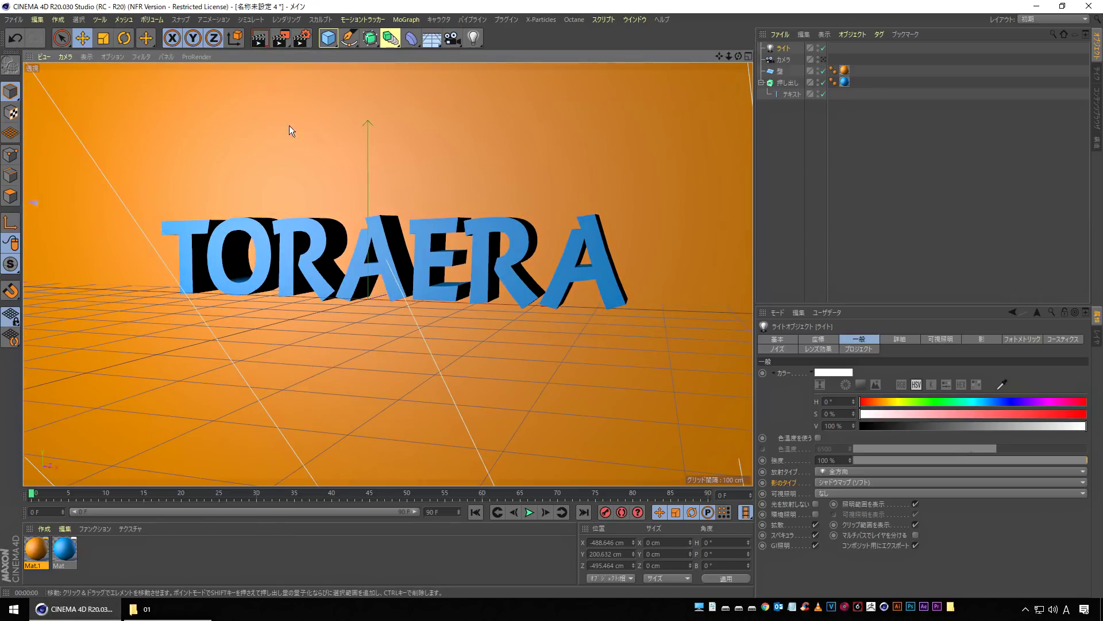
click(258, 43)
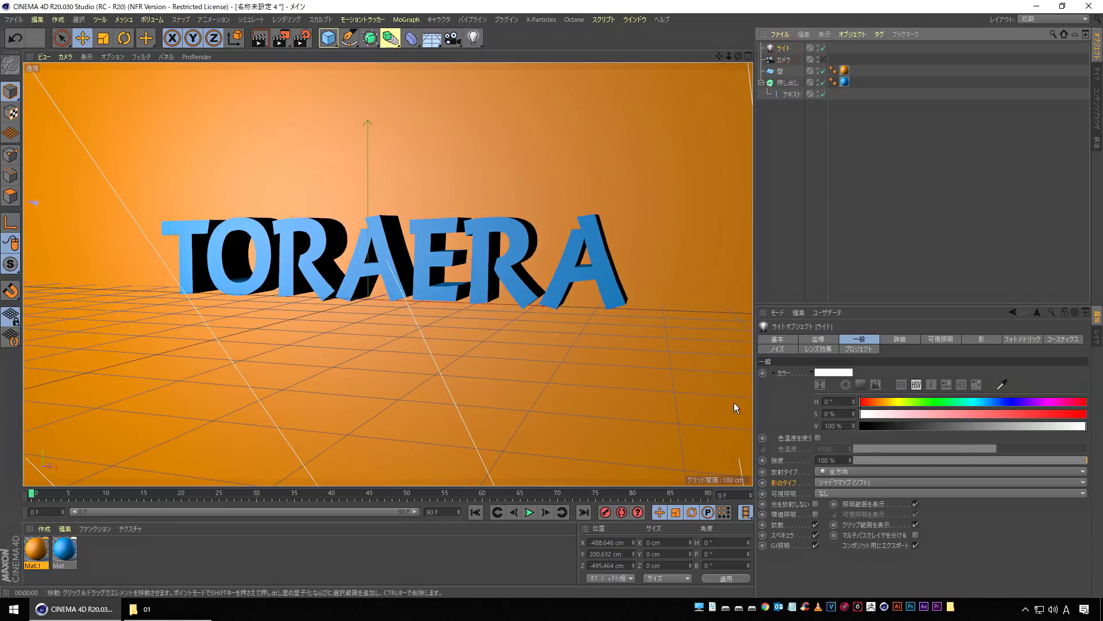
- Try the レイトレース (ハード) shadow type on the light and render the view
click(858, 486)
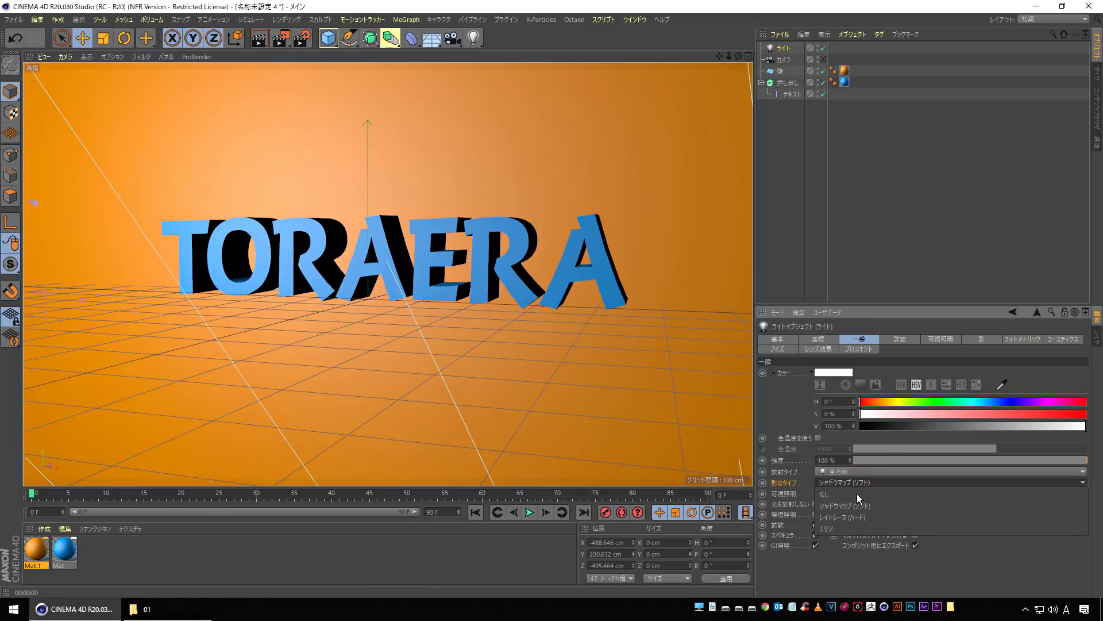
click(853, 517)
click(260, 39)
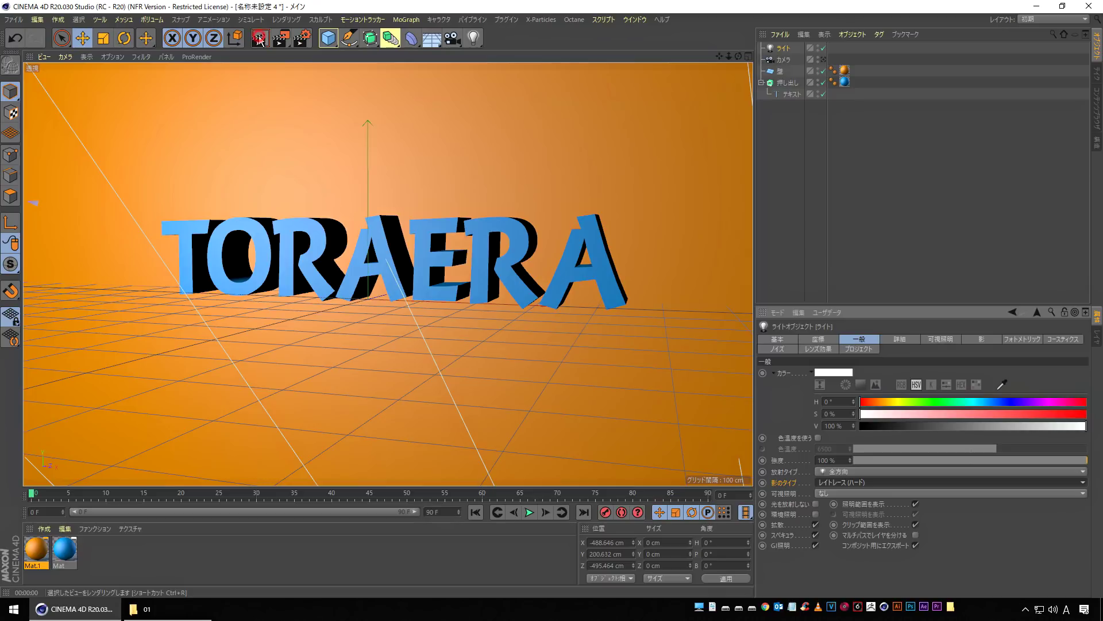
- Set the light's shadow type to エリア and render the view to check the shadow
click(853, 483)
click(833, 532)
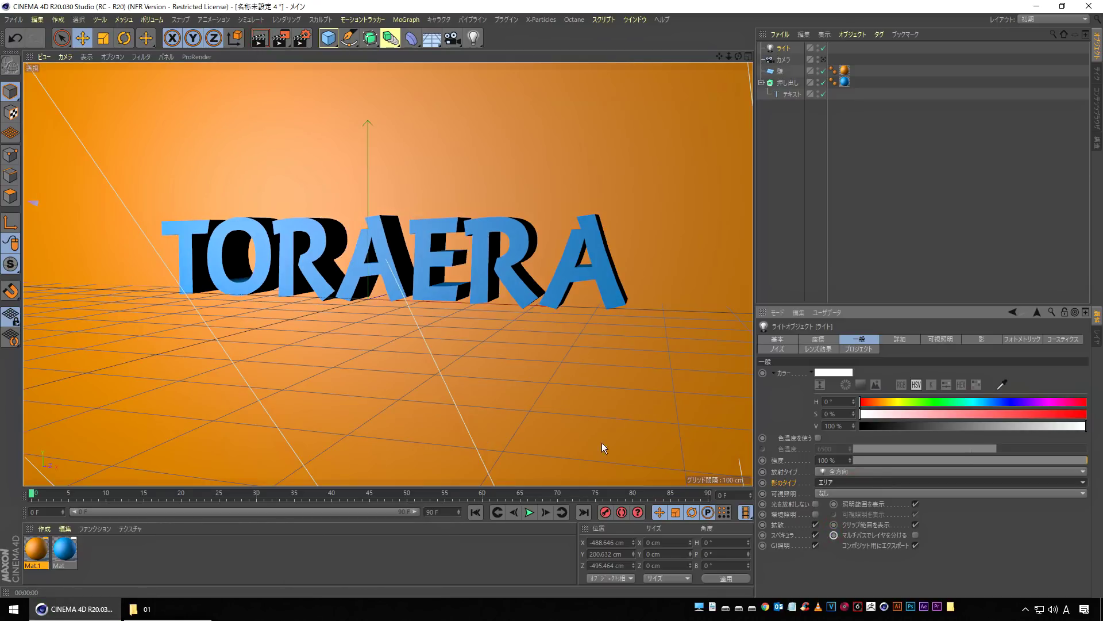
click(258, 39)
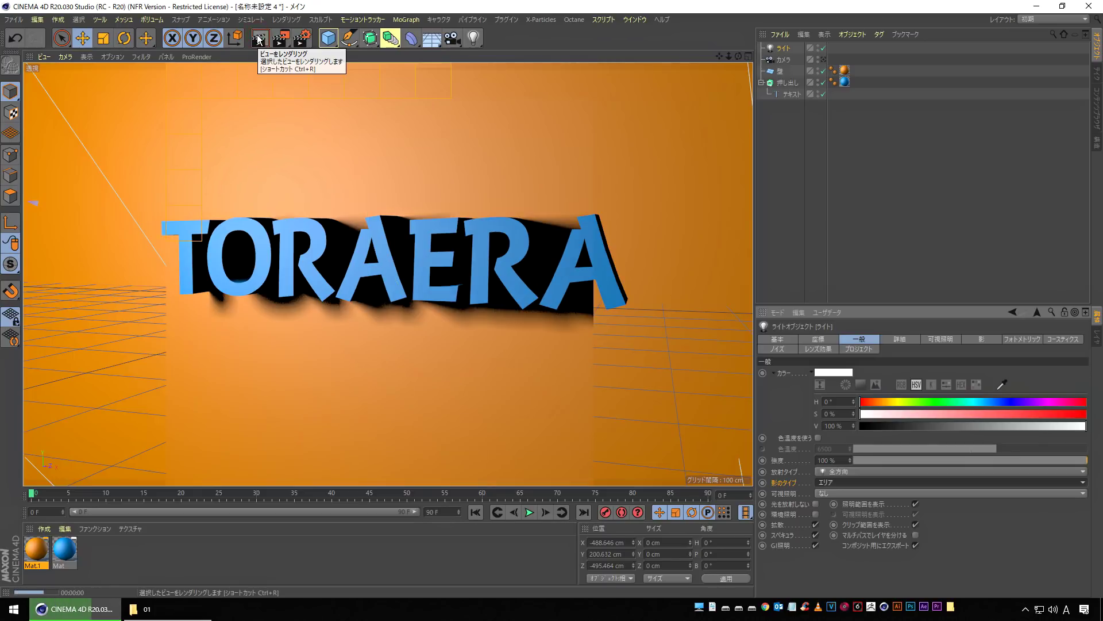
alt+drag(335, 304, 334, 353)
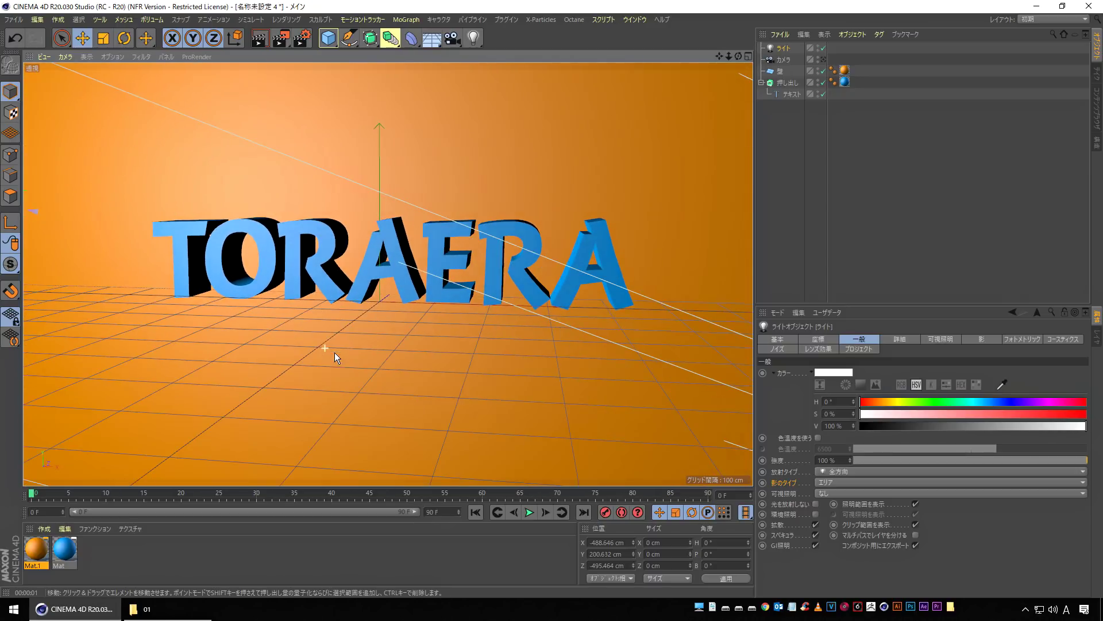
click(262, 39)
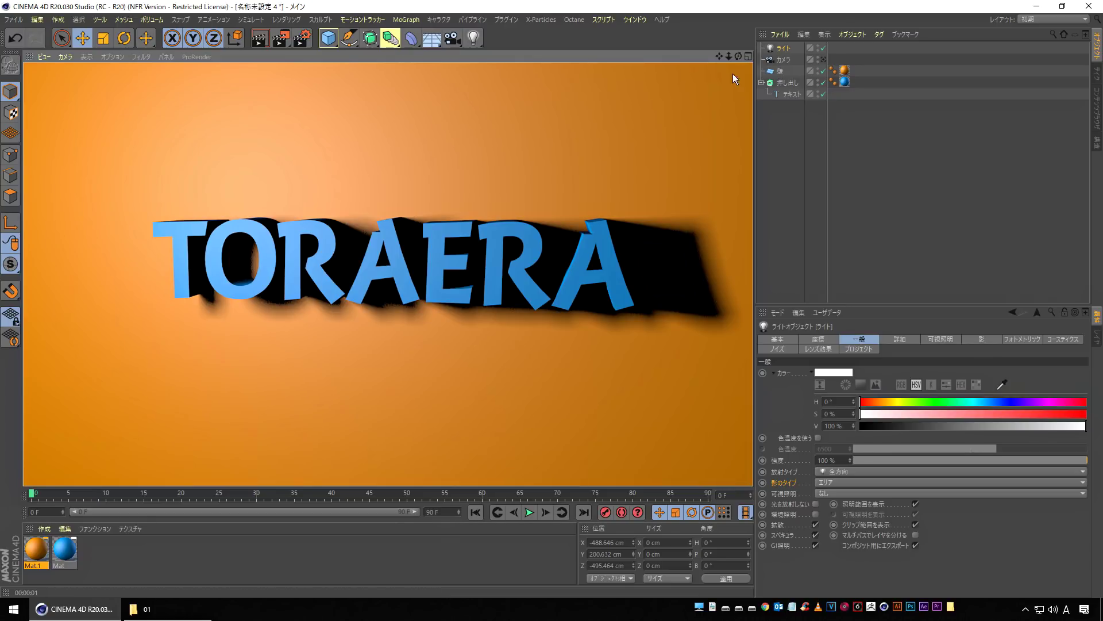
- Try a shadow density of 70% on the light and render the view
click(787, 50)
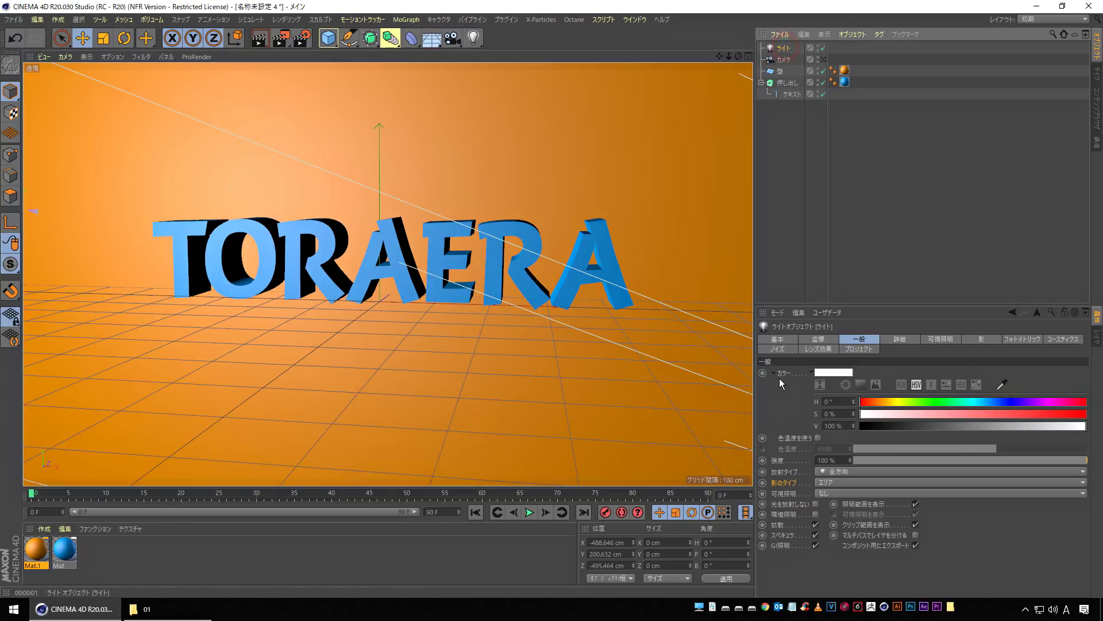
click(992, 340)
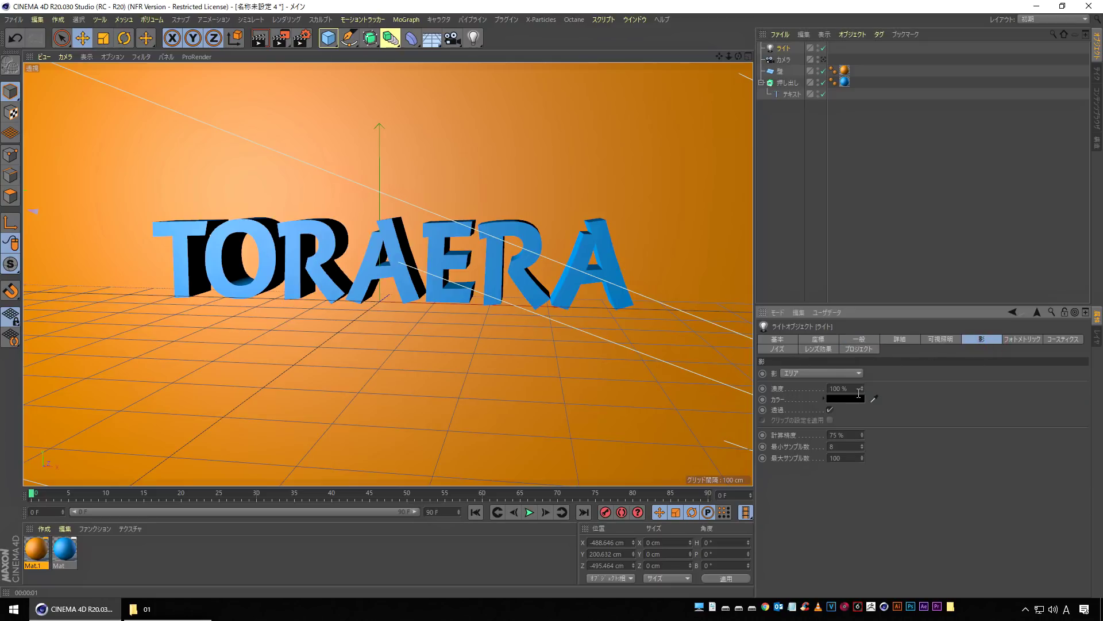
click(855, 388)
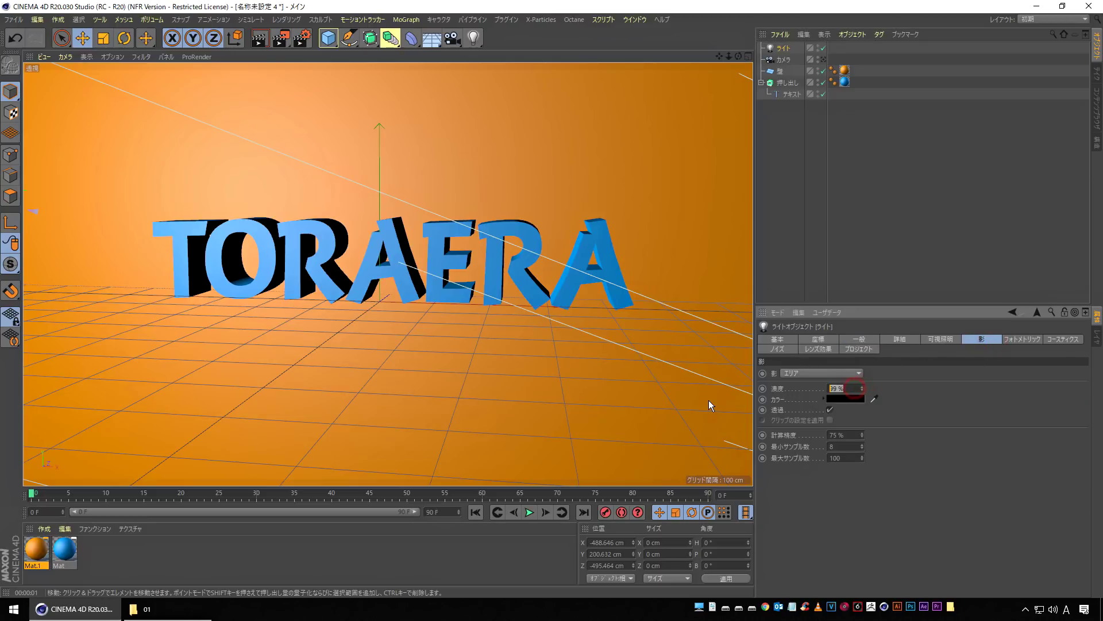
text(70)
key(Return)
click(264, 41)
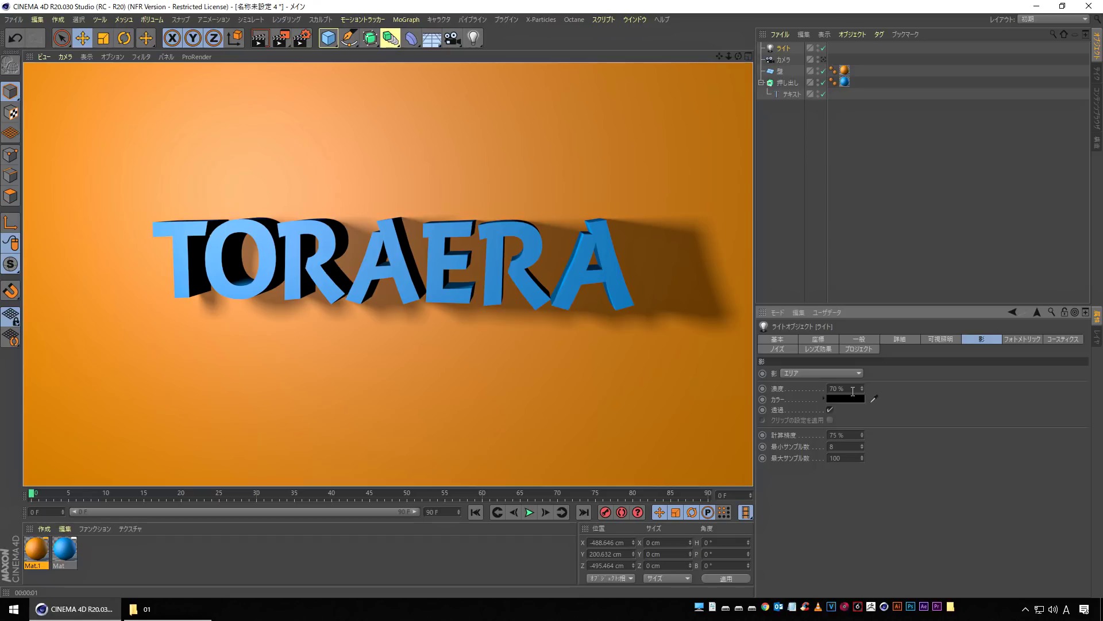
- Set the light's shadow density to 80% and render the view to check it
text(80)
key(Return)
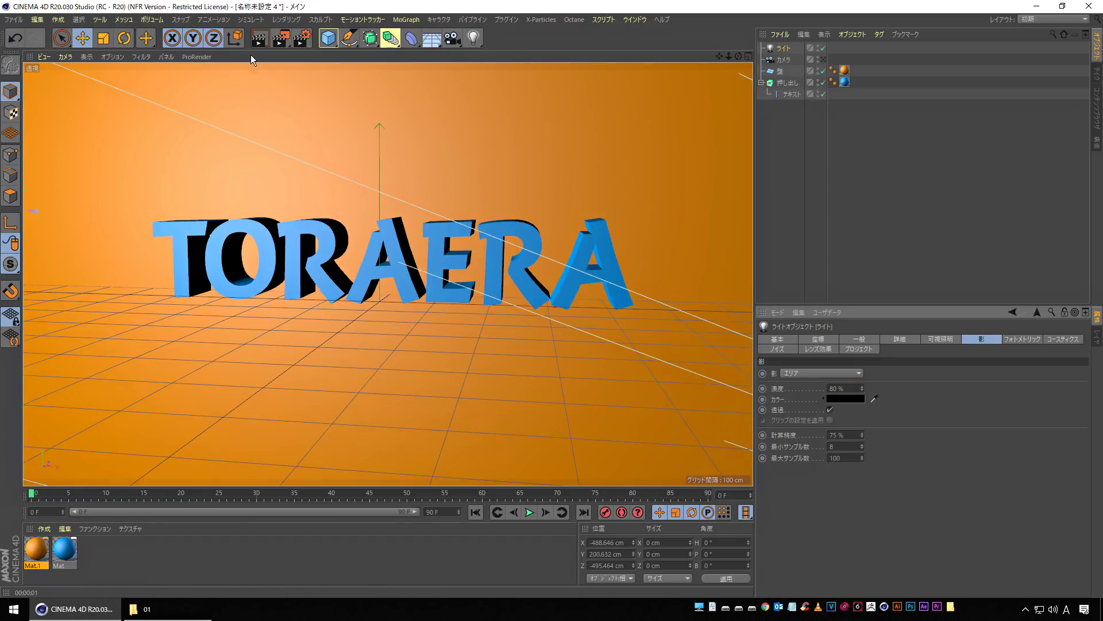
click(260, 40)
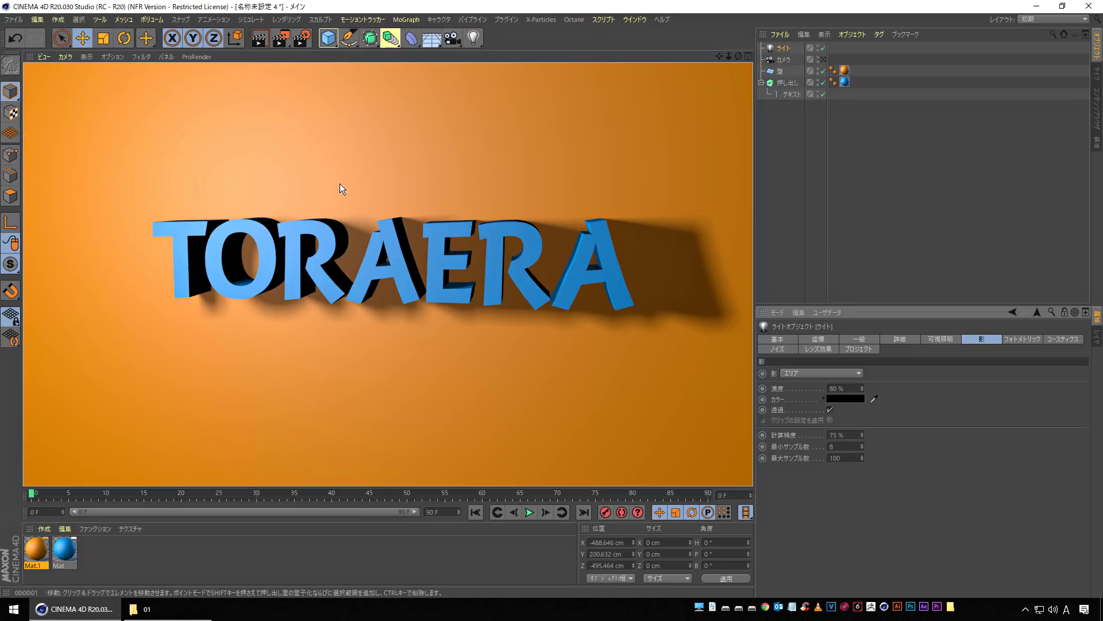
- Move the light farther away from the wall to about Z -723 cm and render the view from two angles
alt+drag(350, 332, 256, 349)
alt+middle_drag(256, 171, 365, 197)
drag(249, 223, 133, 229)
alt+drag(316, 362, 379, 353)
alt+drag(592, 284, 311, 206)
click(257, 41)
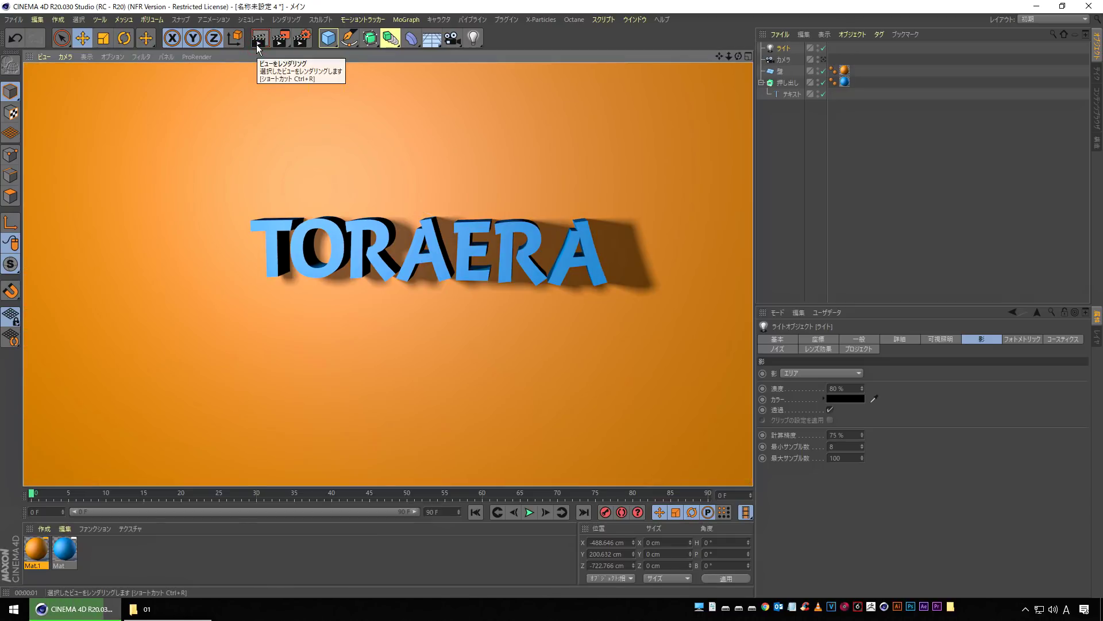
alt+drag(440, 258, 356, 230)
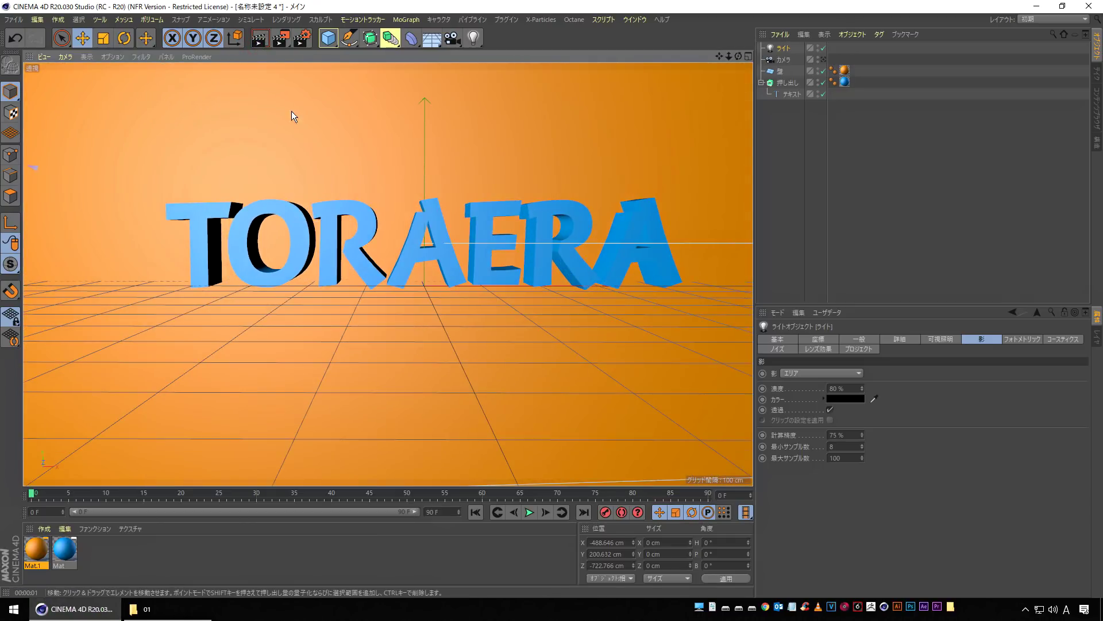
click(255, 39)
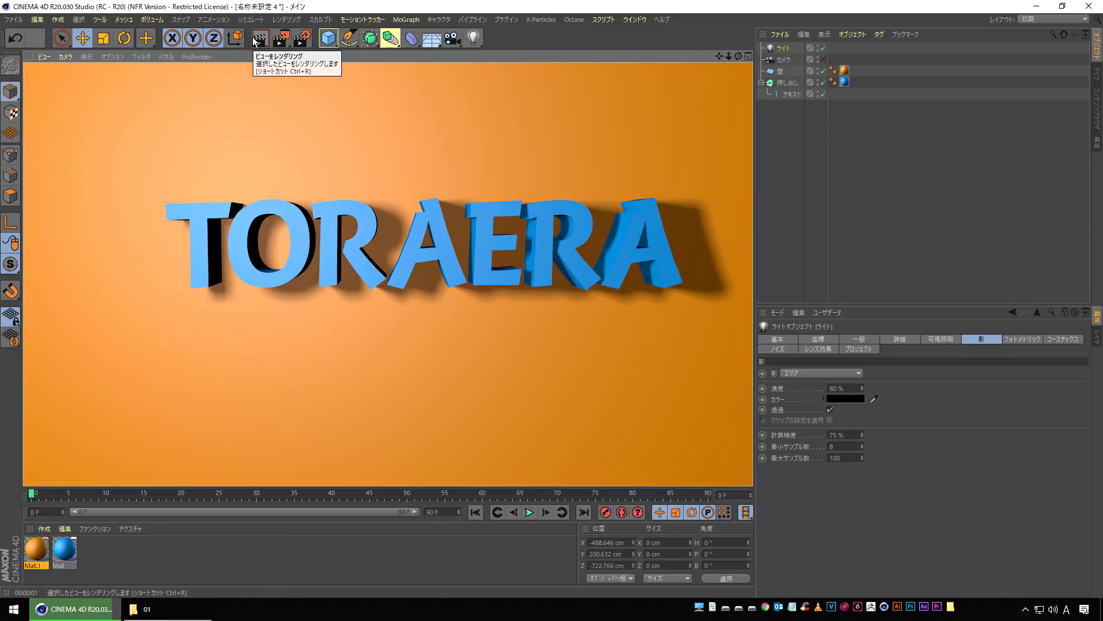
click(456, 158)
- Look through the camera object and frame the text almost head-on, with the camera at about X 31, Y 113, Z -1307 cm
alt+drag(466, 291, 402, 328)
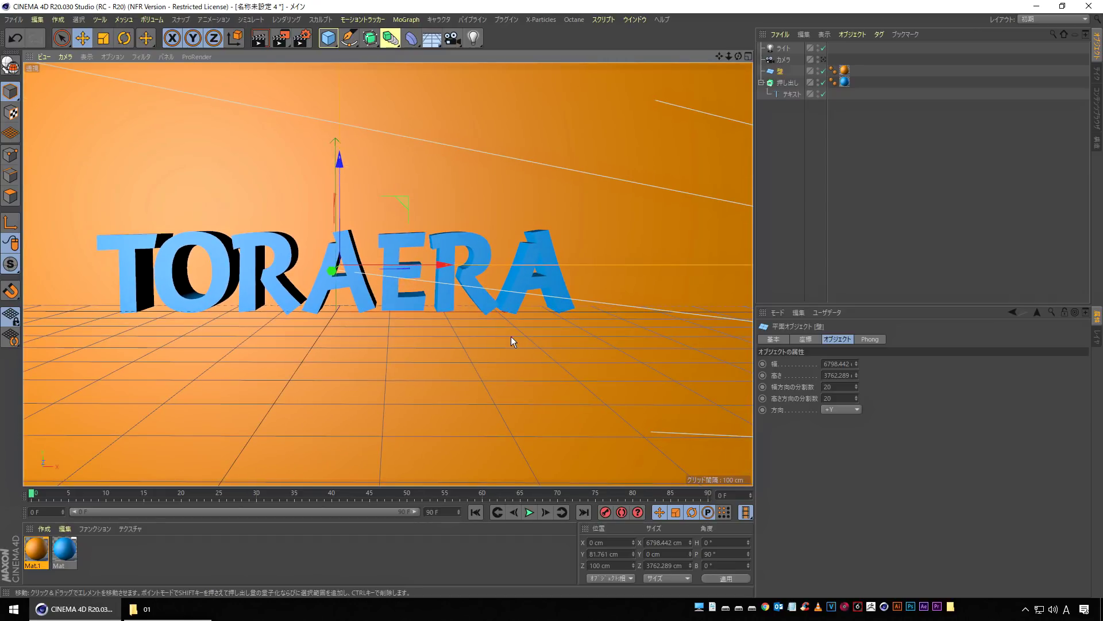
mouse_move(379, 357)
alt+mouse_down()
mouse_move(408, 379)
mouse_move(311, 343)
mouse_move(387, 321)
mouse_move(472, 361)
mouse_move(337, 377)
mouse_move(375, 315)
mouse_move(488, 324)
mouse_move(538, 364)
mouse_move(395, 372)
mouse_move(411, 361)
alt+mouse_up()
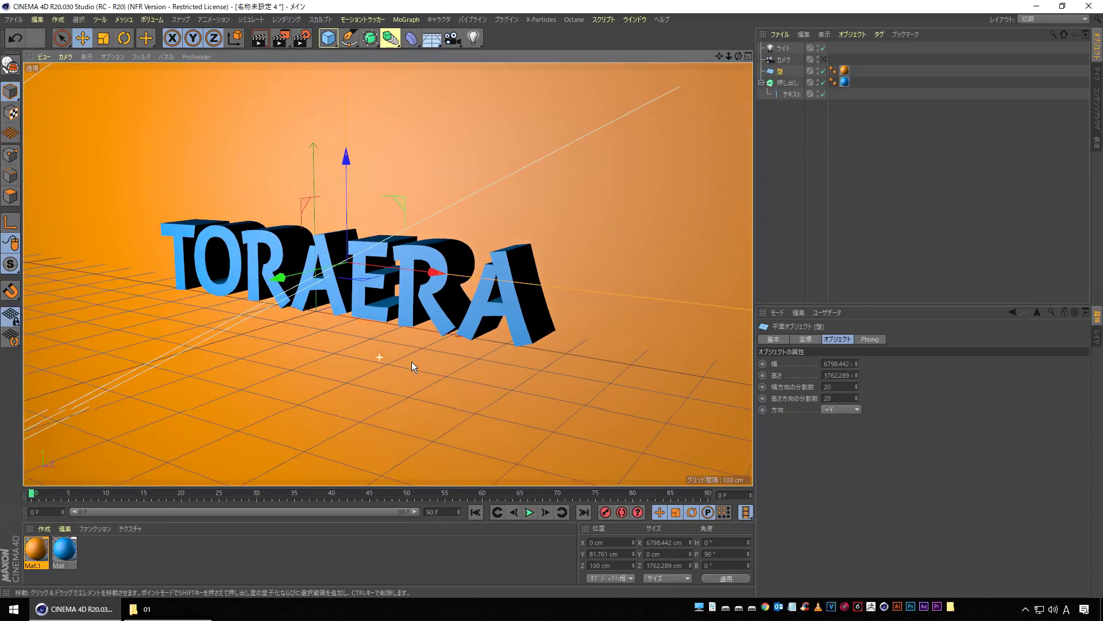
click(783, 61)
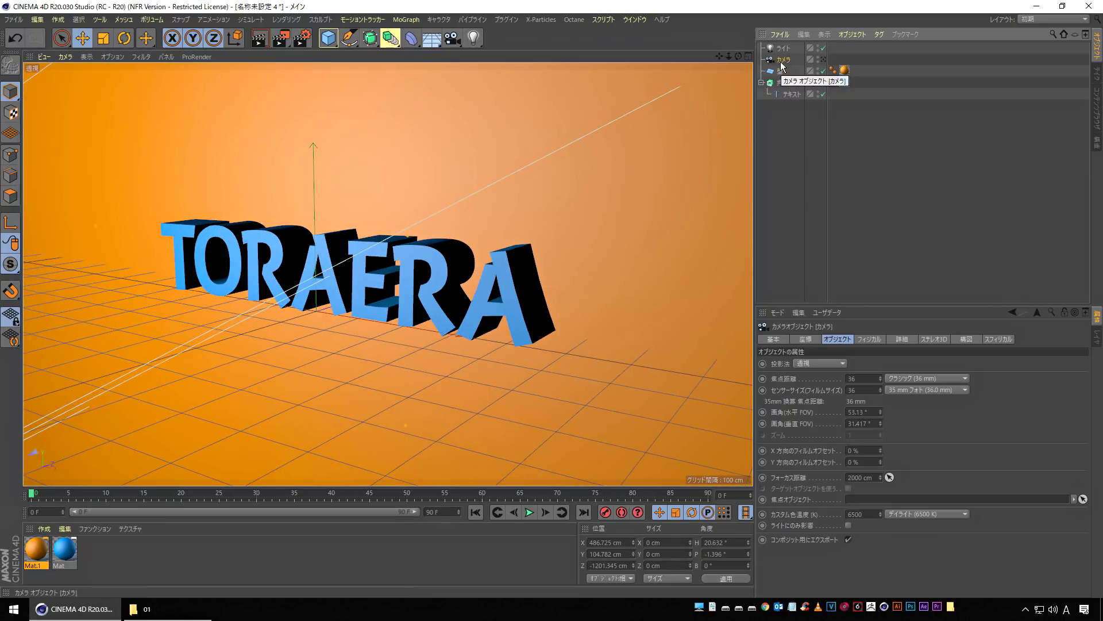
click(824, 60)
alt+drag(358, 383, 445, 361)
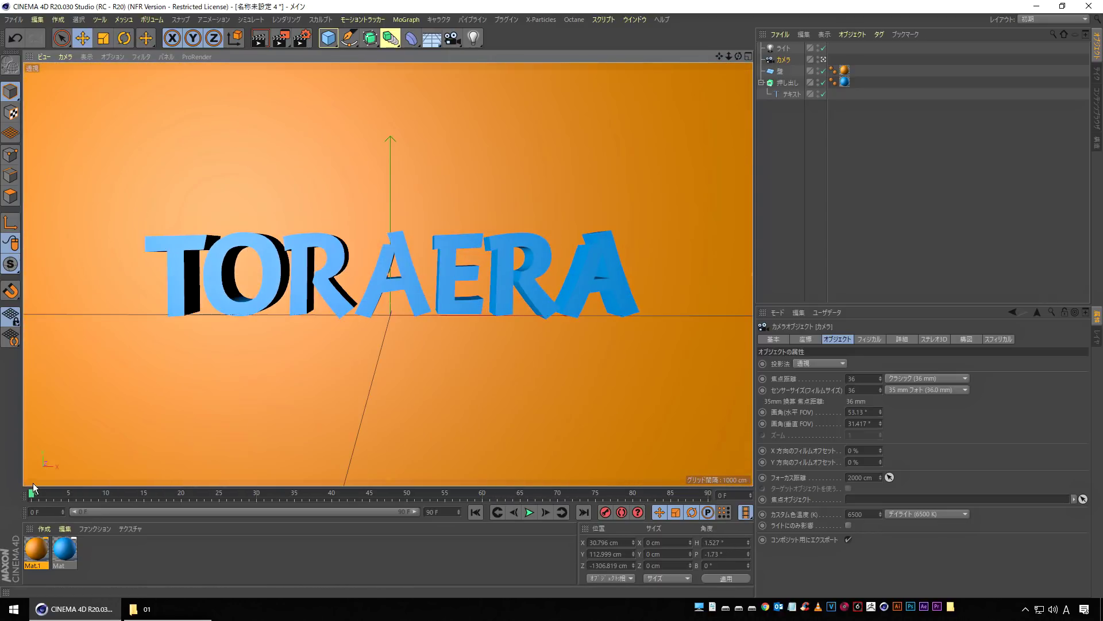
- At frame 70, set the camera's heading and pitch to 0° and centre the text, with the camera at about X -1, Y 74 cm
drag(33, 493, 190, 494)
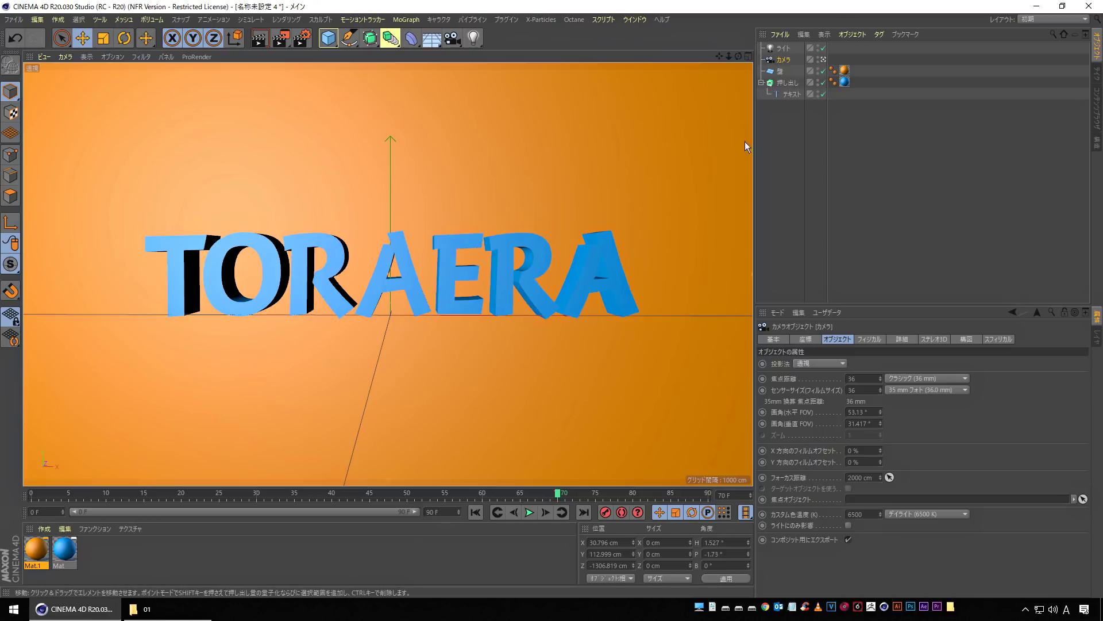
click(737, 544)
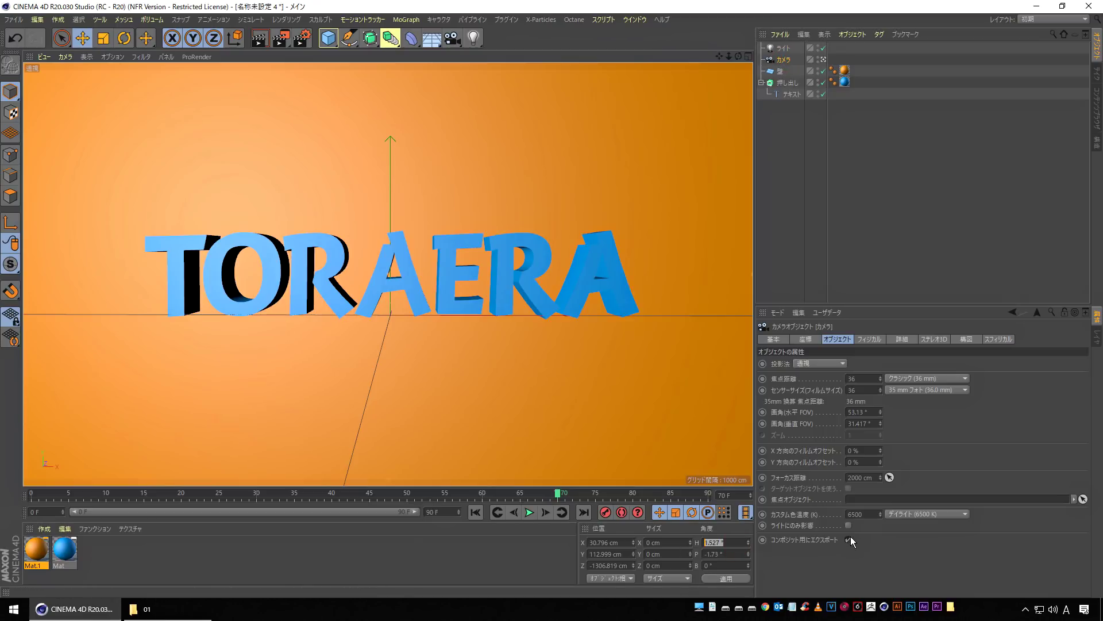
text(0)
key(Tab)
text(0)
key(Return)
alt+middle_drag(330, 389, 346, 368)
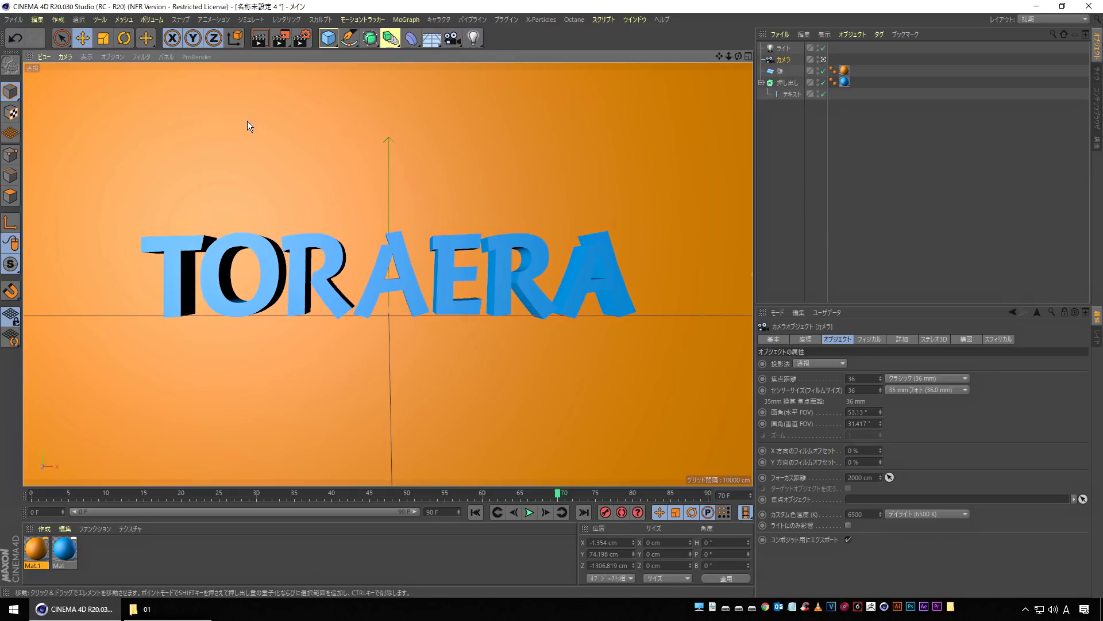
- Render the view to check the frontal framing and record a camera keyframe at frame 70
click(261, 40)
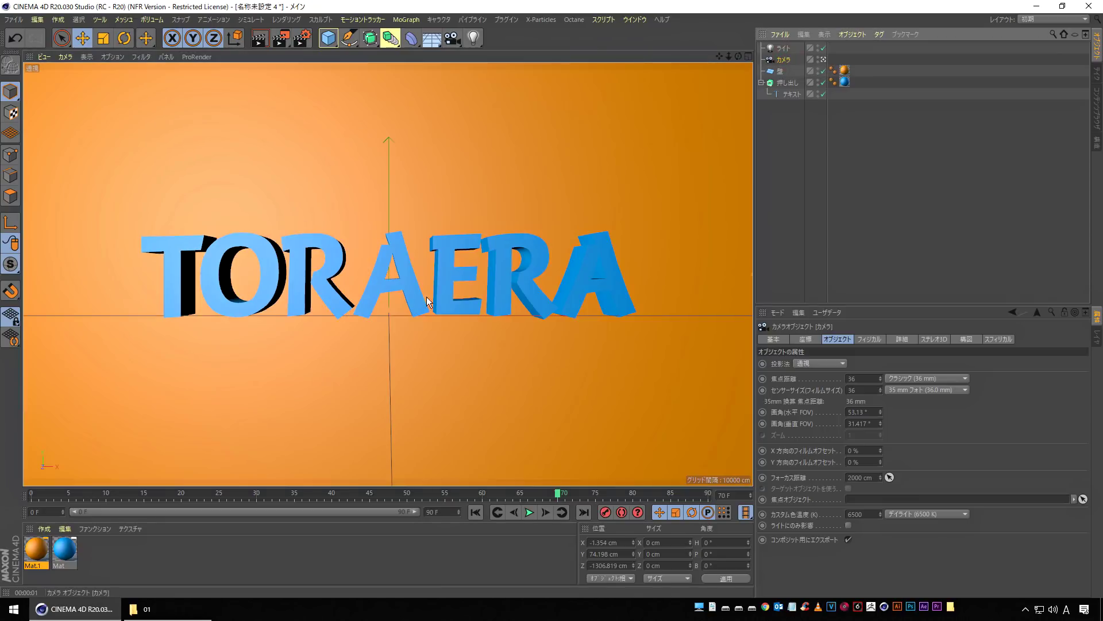
click(604, 512)
drag(557, 493, 470, 491)
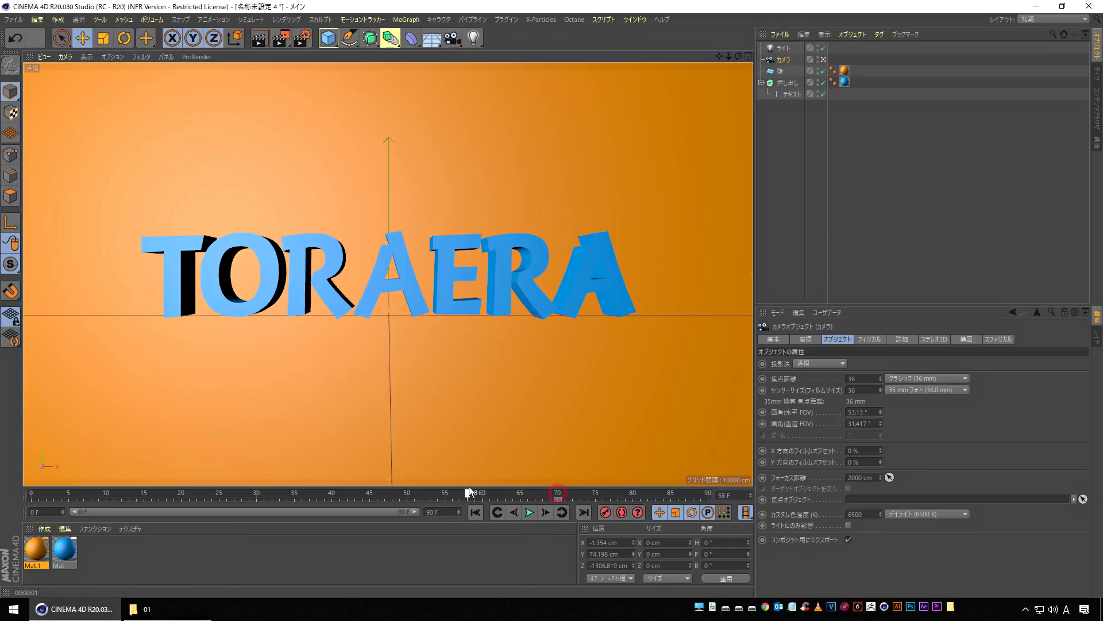
click(557, 500)
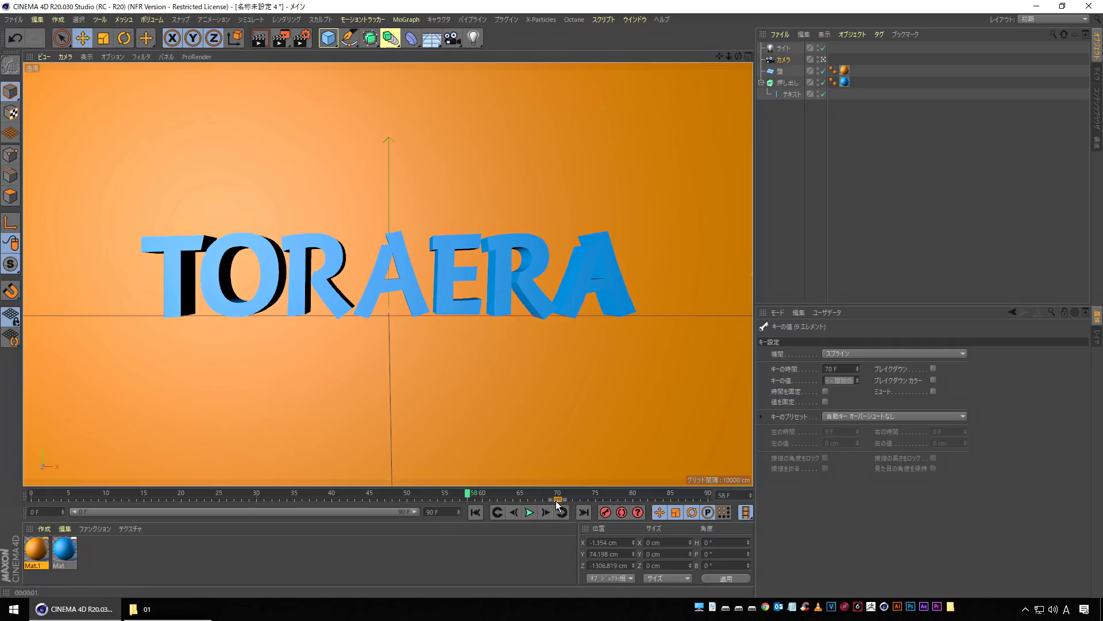
click(784, 60)
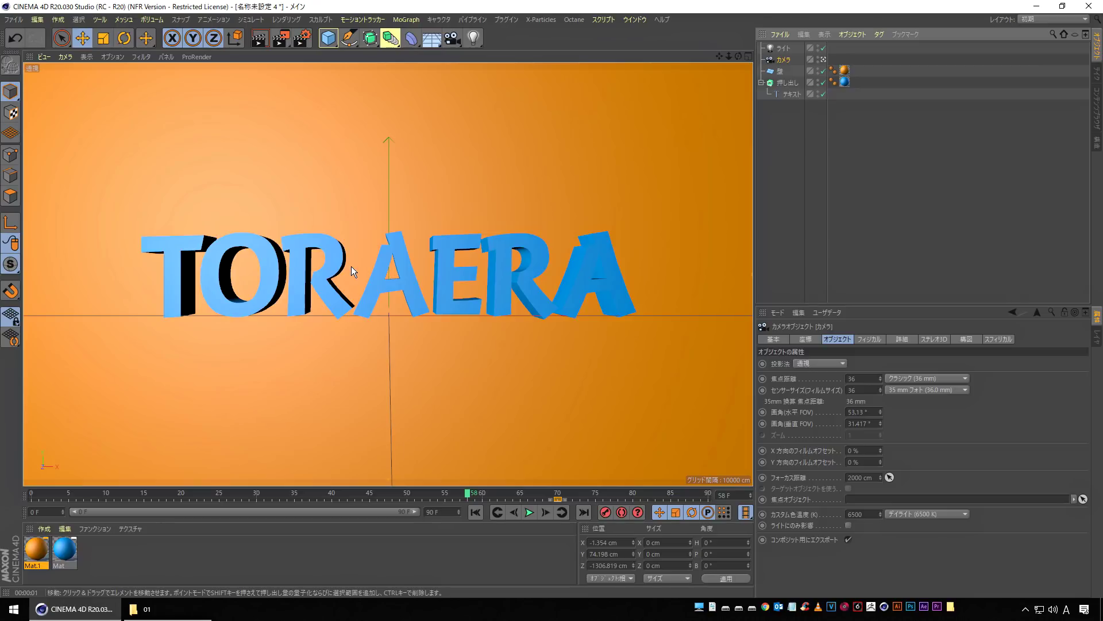
- At frame 0, frame the text obliquely from its T end with the camera at about X -679, Y 197, Z -324 cm, and render the view
drag(470, 495, 114, 493)
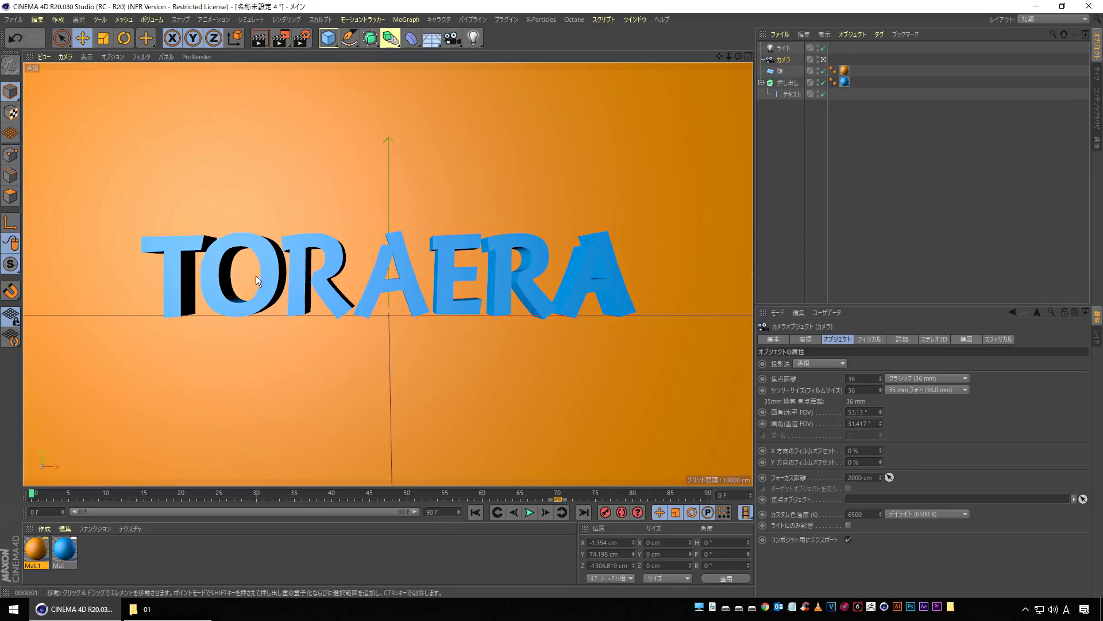
scroll(256, 274, up, 3)
alt+drag(271, 184, 367, 201)
scroll(366, 204, up, 4)
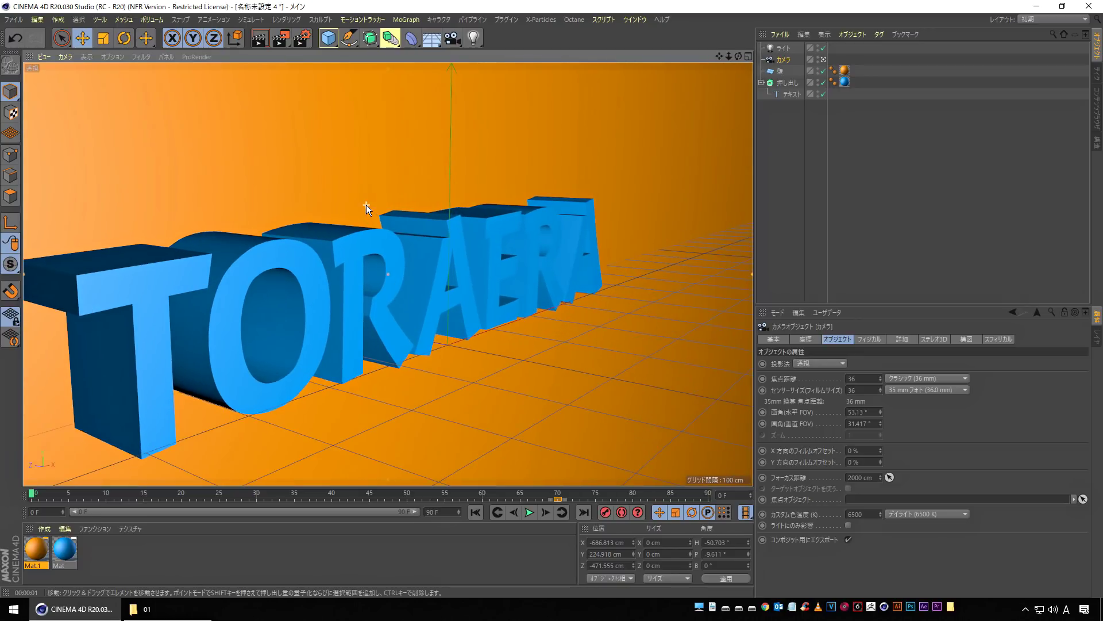
alt+middle_drag(279, 211, 356, 164)
scroll(317, 149, up, 3)
alt+drag(244, 195, 264, 172)
alt+middle_drag(265, 171, 277, 143)
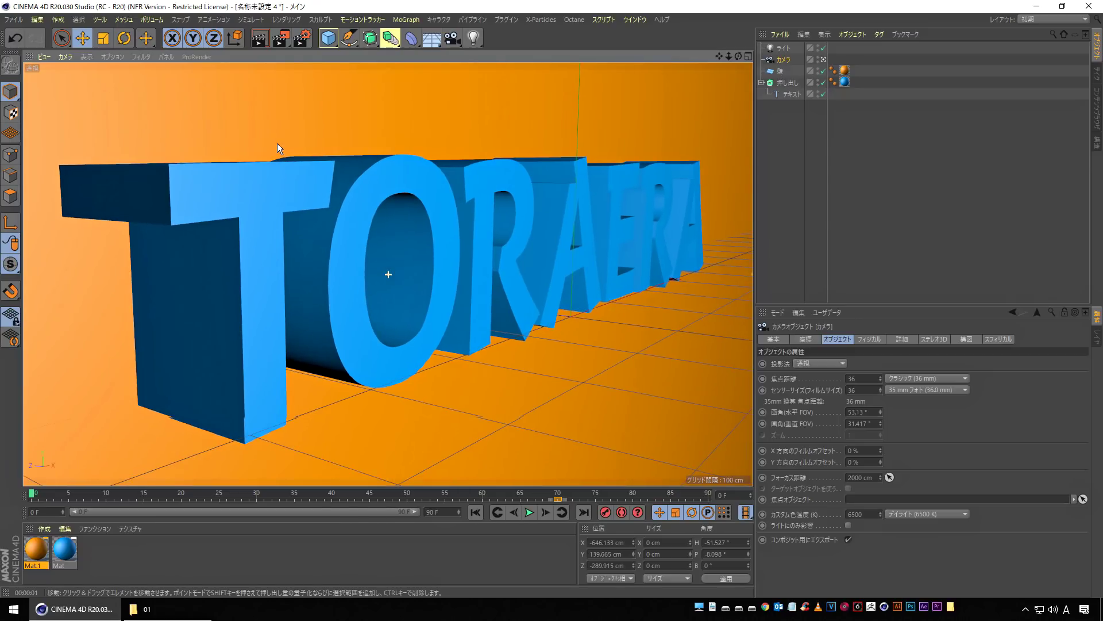
scroll(277, 143, down, 1)
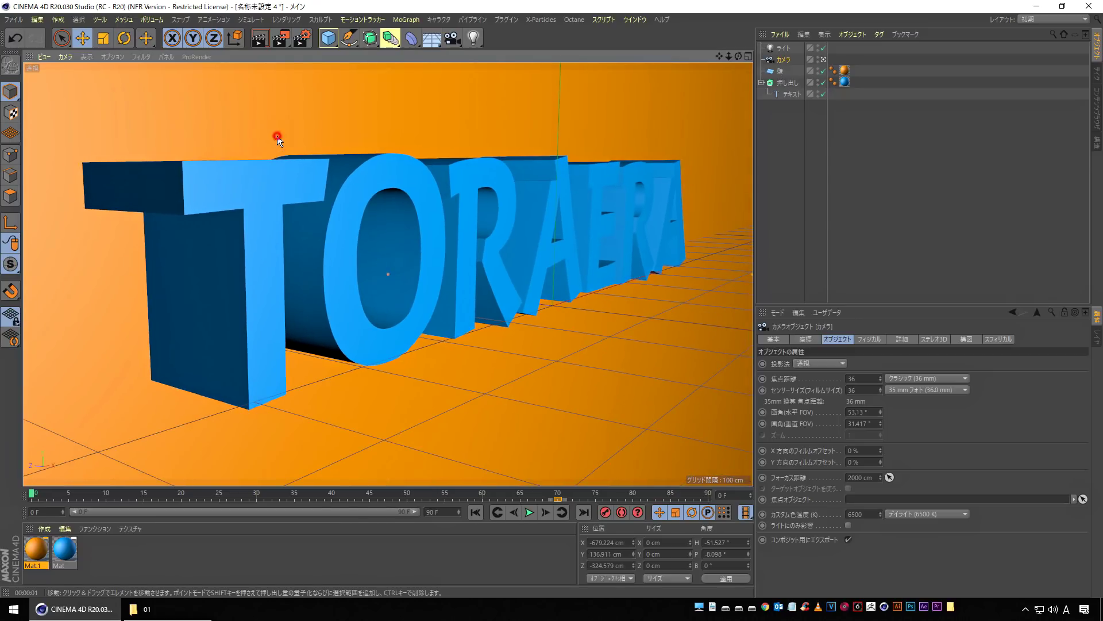
alt+drag(277, 136, 277, 144)
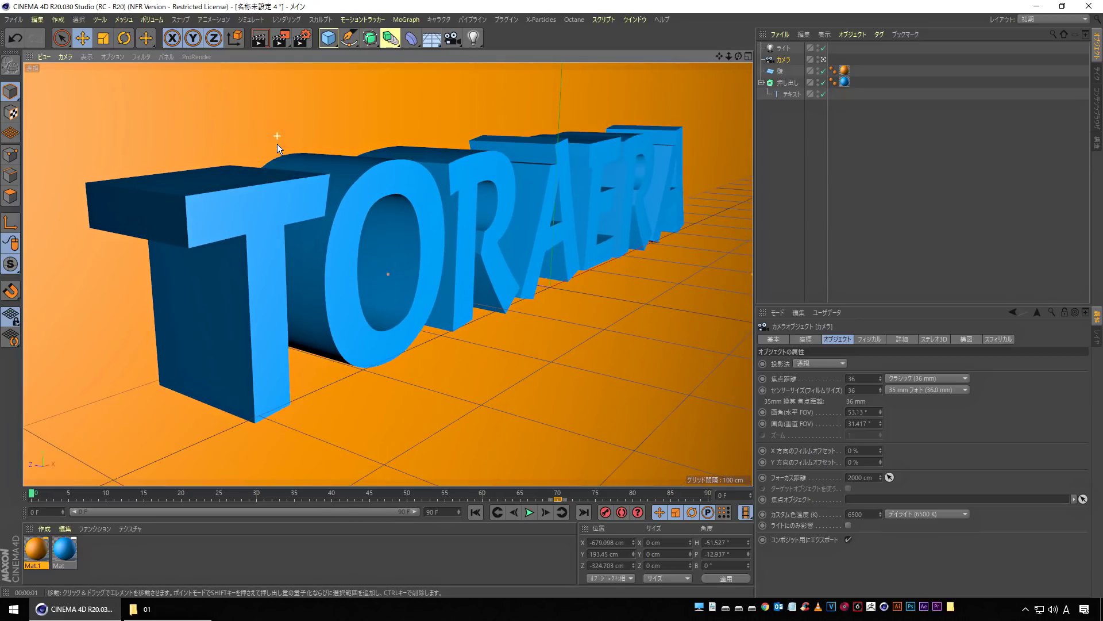
click(254, 39)
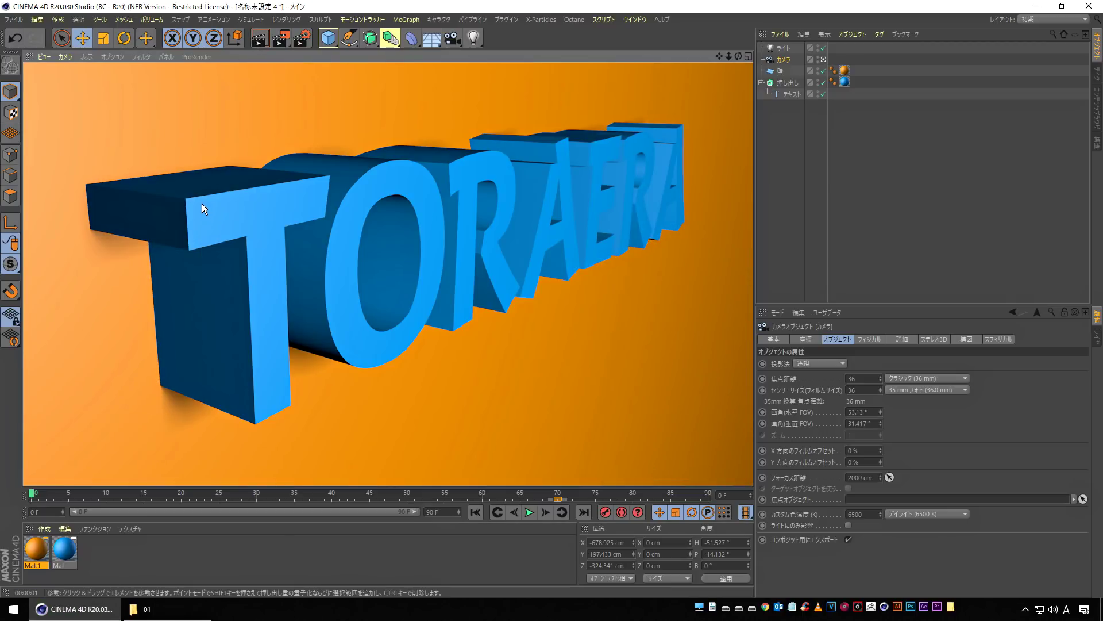
- Record the oblique camera pose as a keyframe at frame 0 and play the animation to check the move
click(604, 511)
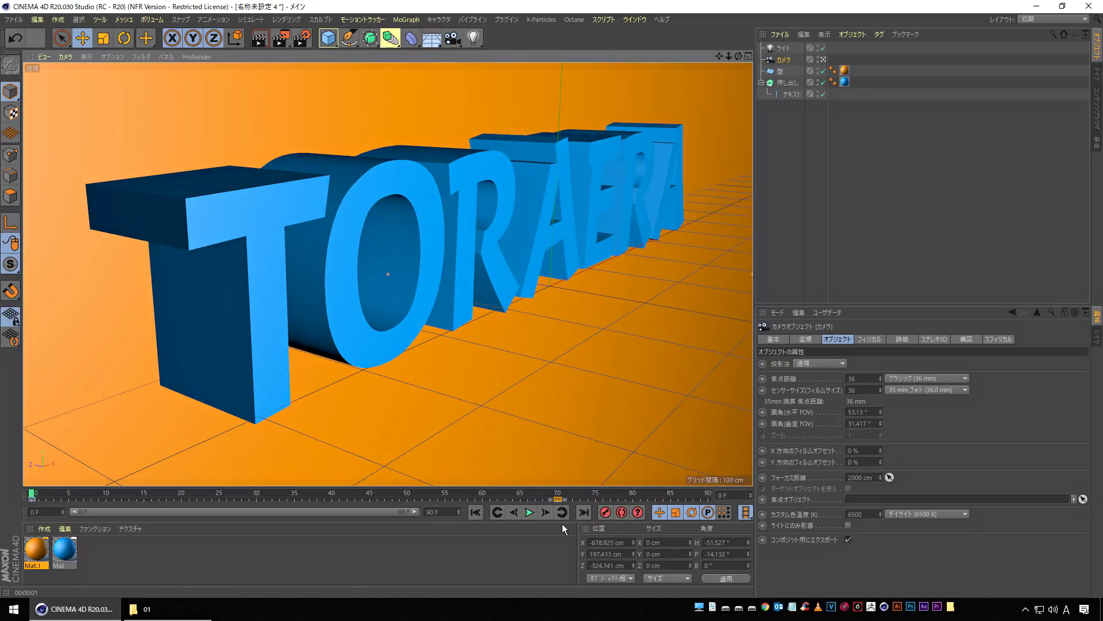
click(529, 512)
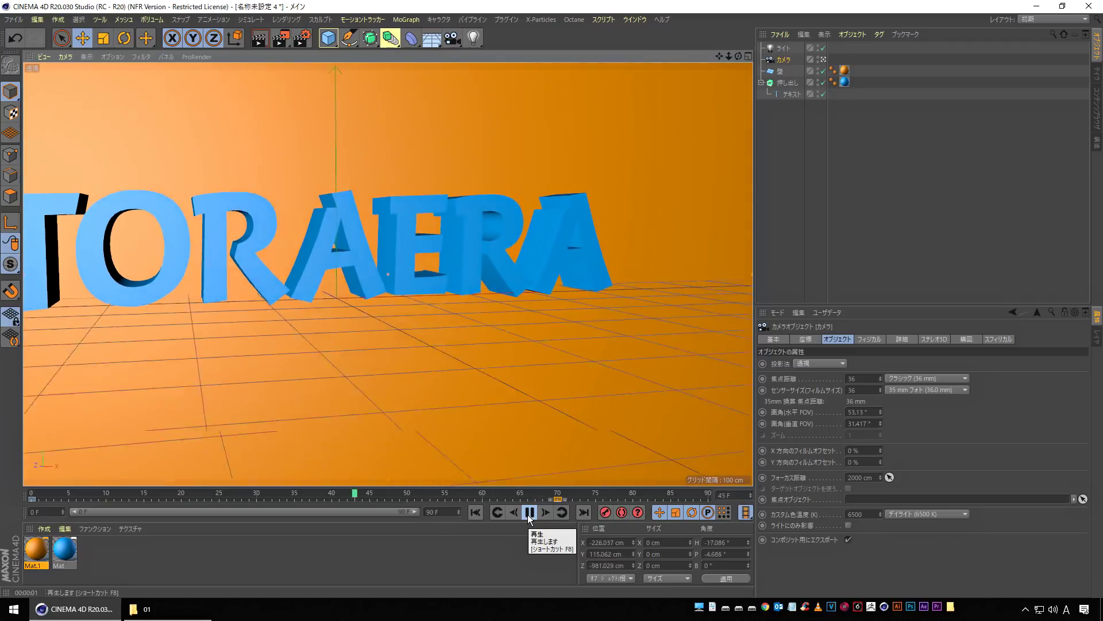
click(530, 517)
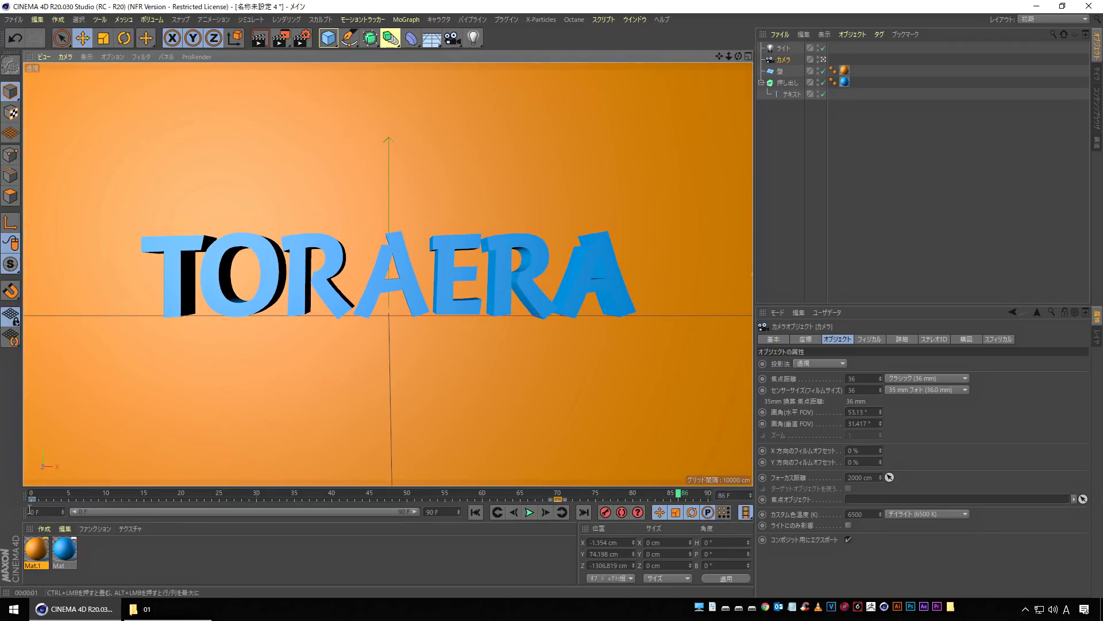
- Move the camera keyframe from frame 0 to frame 20 and play the animation from the start
drag(31, 499, 125, 520)
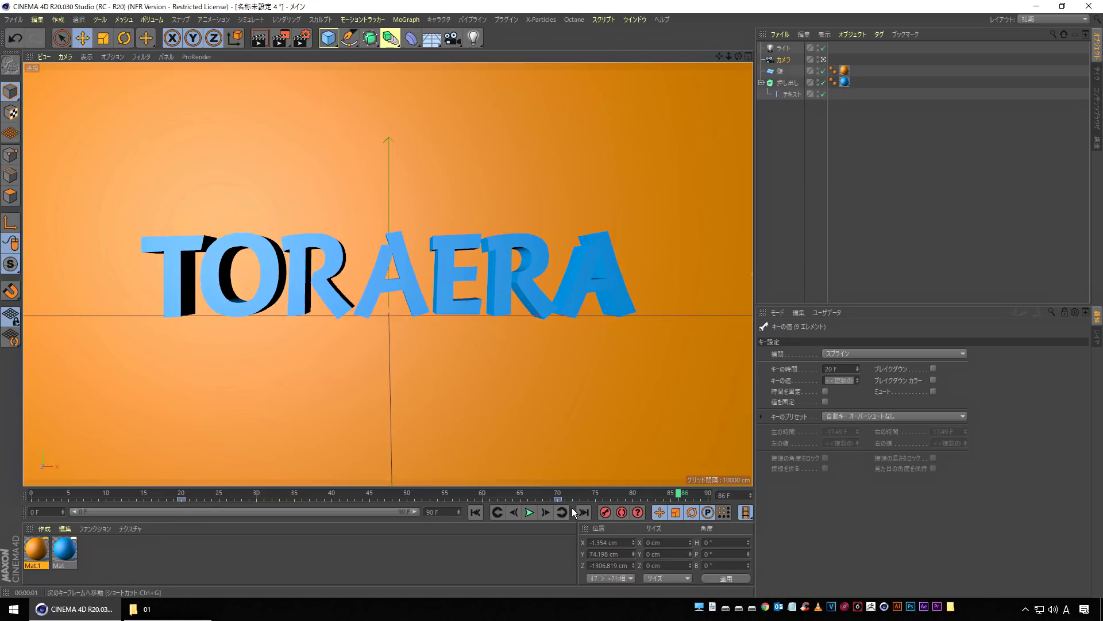
click(476, 512)
click(529, 512)
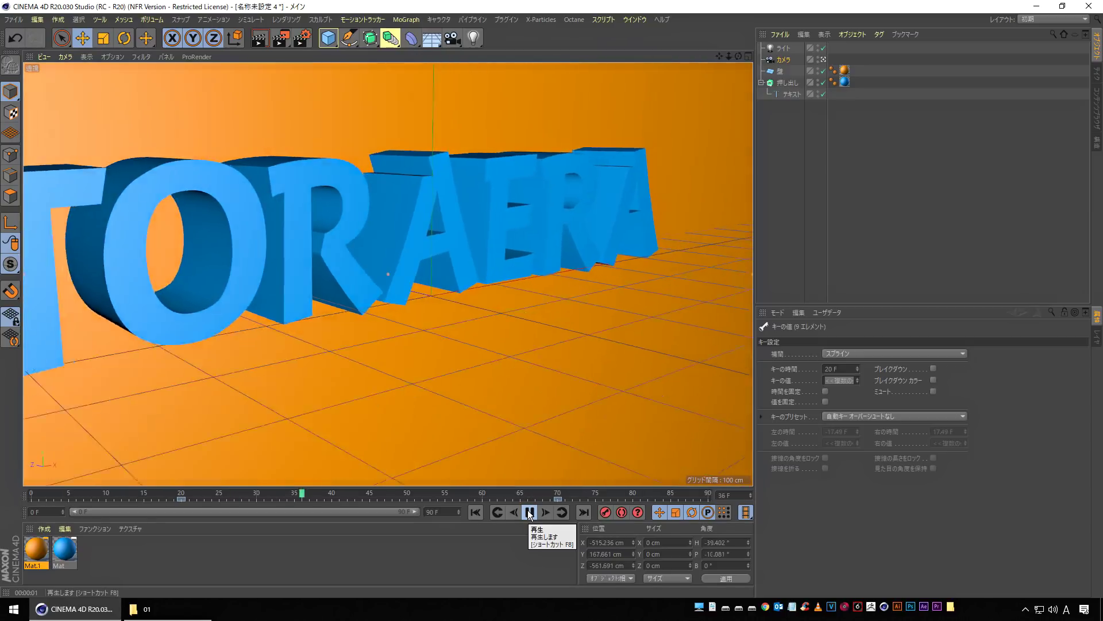
click(529, 512)
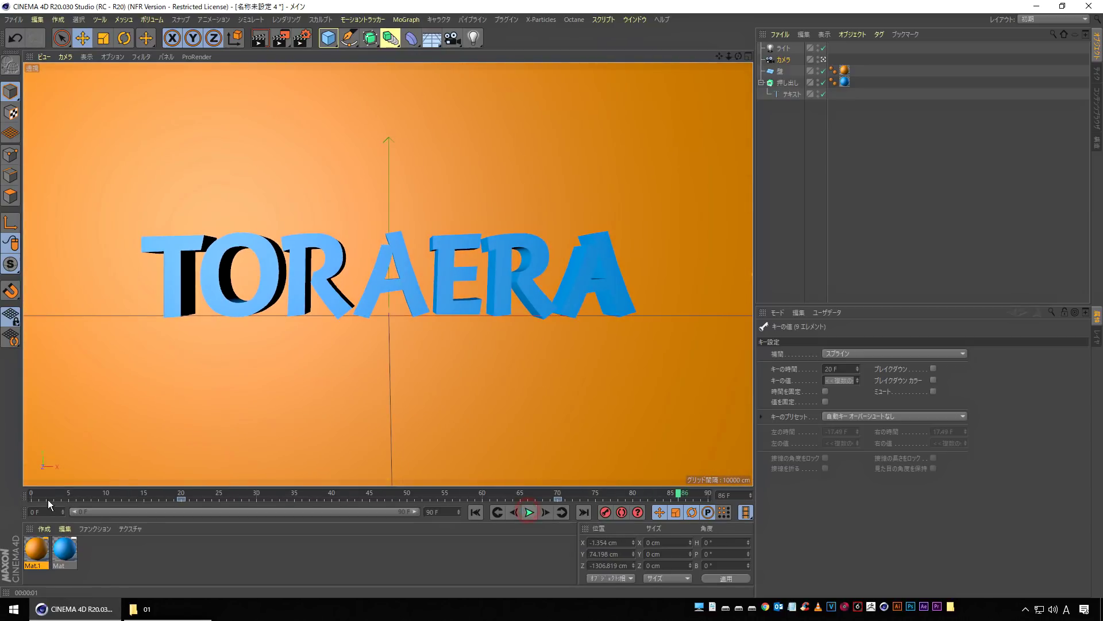
- At frame 0, frame the letters ERA close up from above, with the camera at about X -37, Y 287, Z -356 cm
click(33, 497)
mouse_move(33, 493)
mouse_down()
mouse_move(398, 503)
mouse_move(32, 495)
mouse_up()
scroll(636, 169, up, 3)
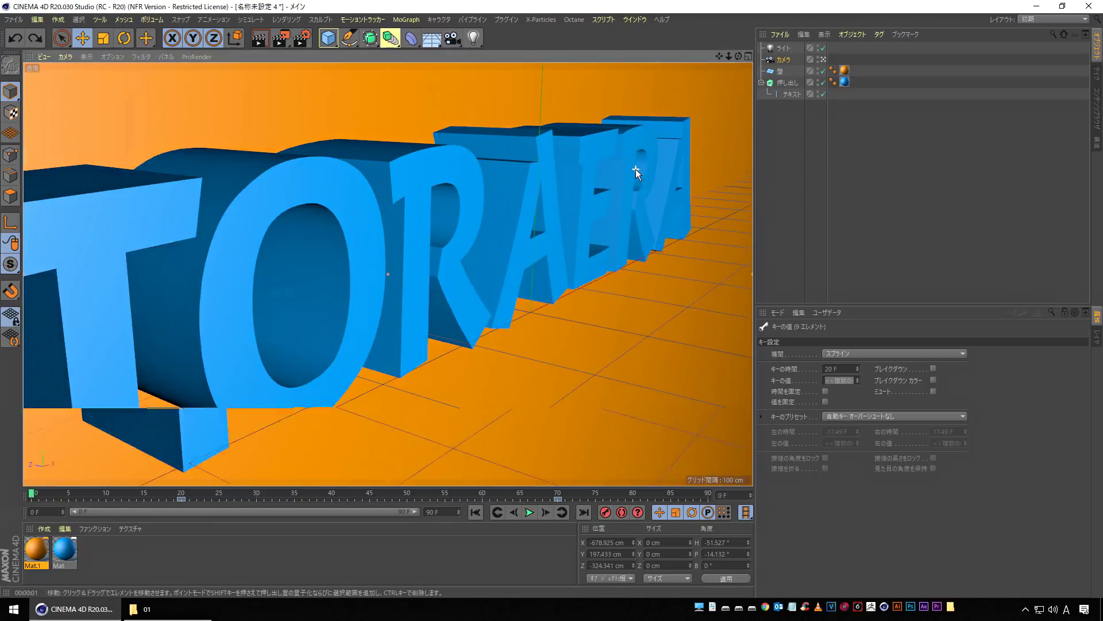
scroll(637, 170, up, 4)
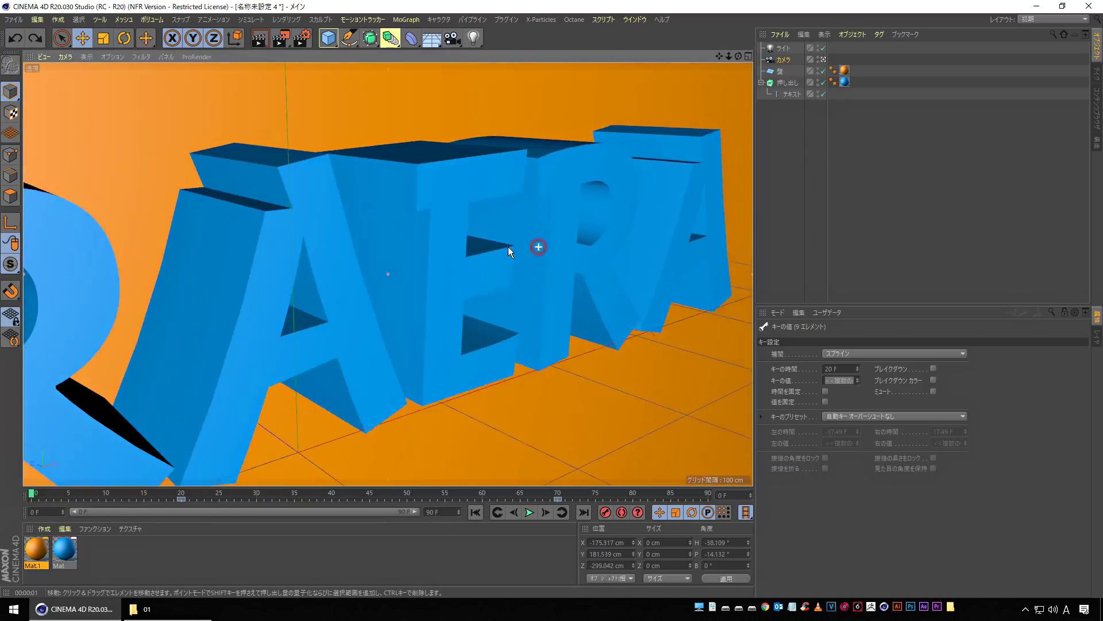
scroll(509, 244, down, 2)
alt+drag(509, 244, 586, 231)
alt+middle_drag(585, 231, 535, 249)
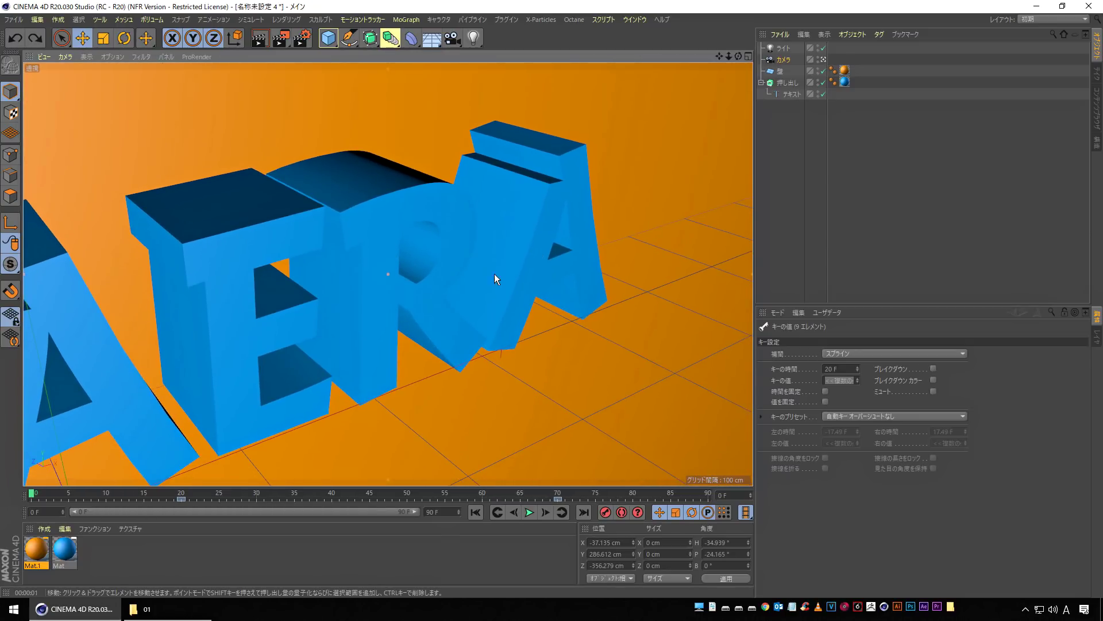
- Record the ERA close-up as a camera keyframe at frame 0 and play back the three-key animation
click(605, 512)
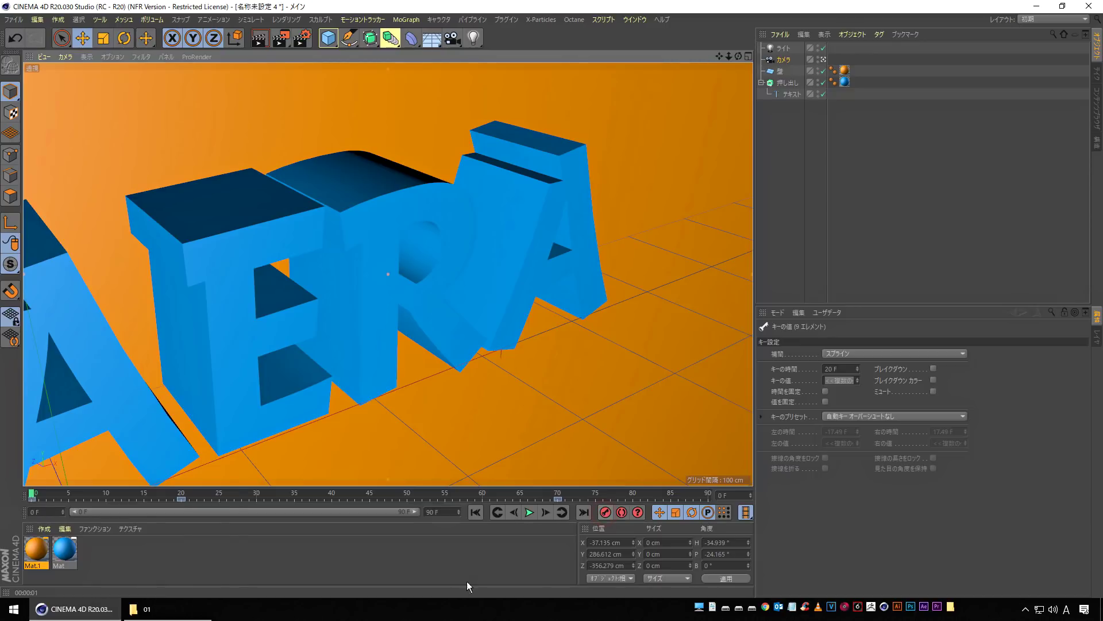
click(529, 512)
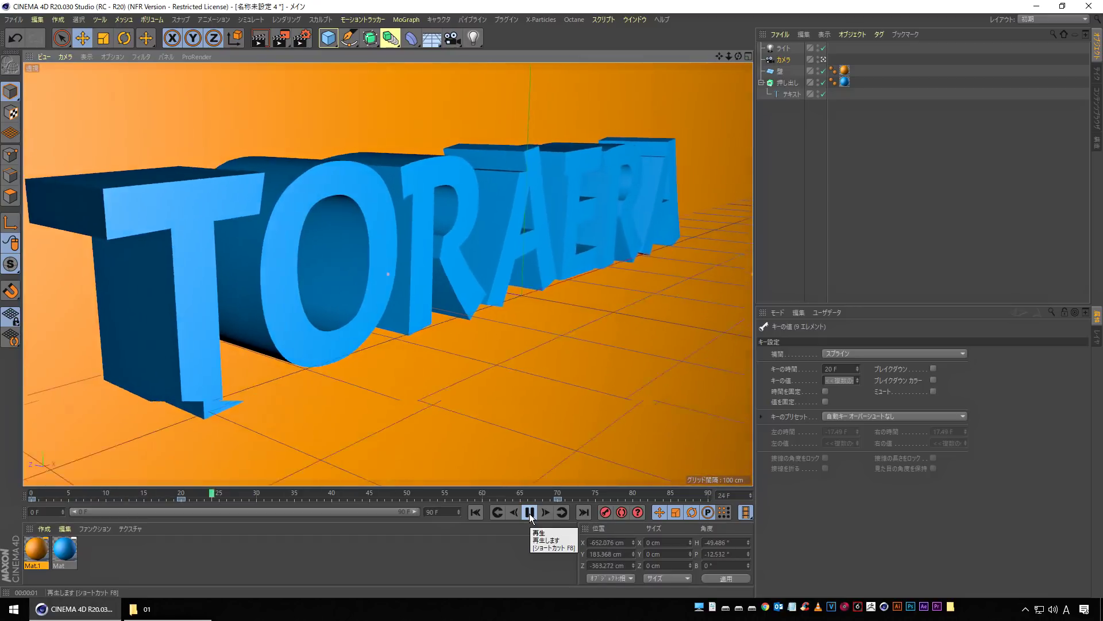
click(529, 512)
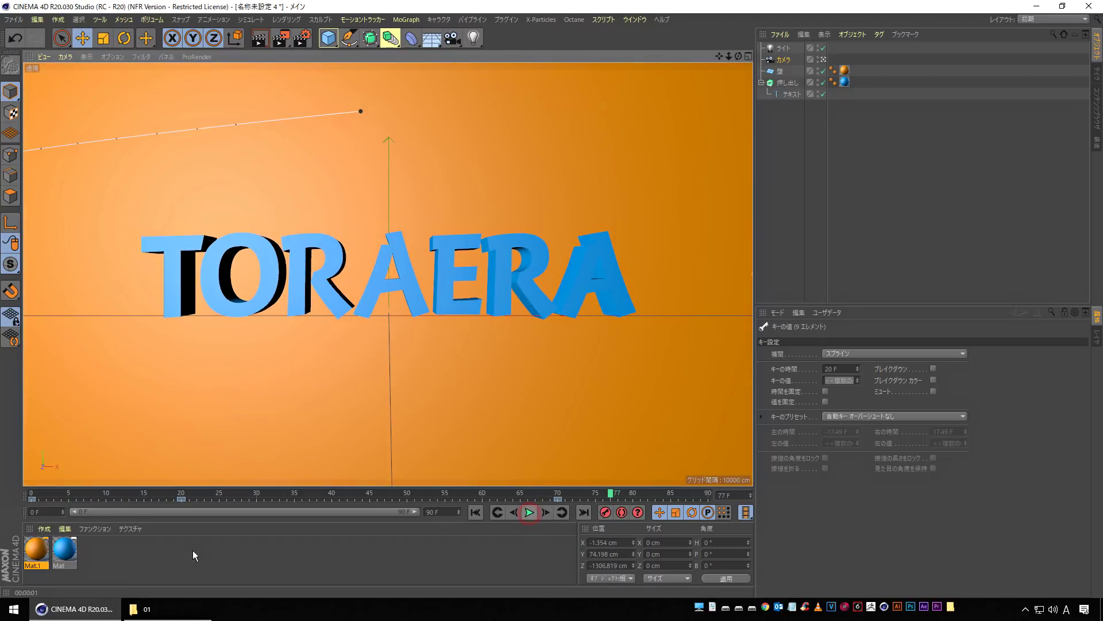
- Move the middle camera keyframe from frame 20 to frame 35 and play the animation to check the timing
drag(183, 499, 220, 499)
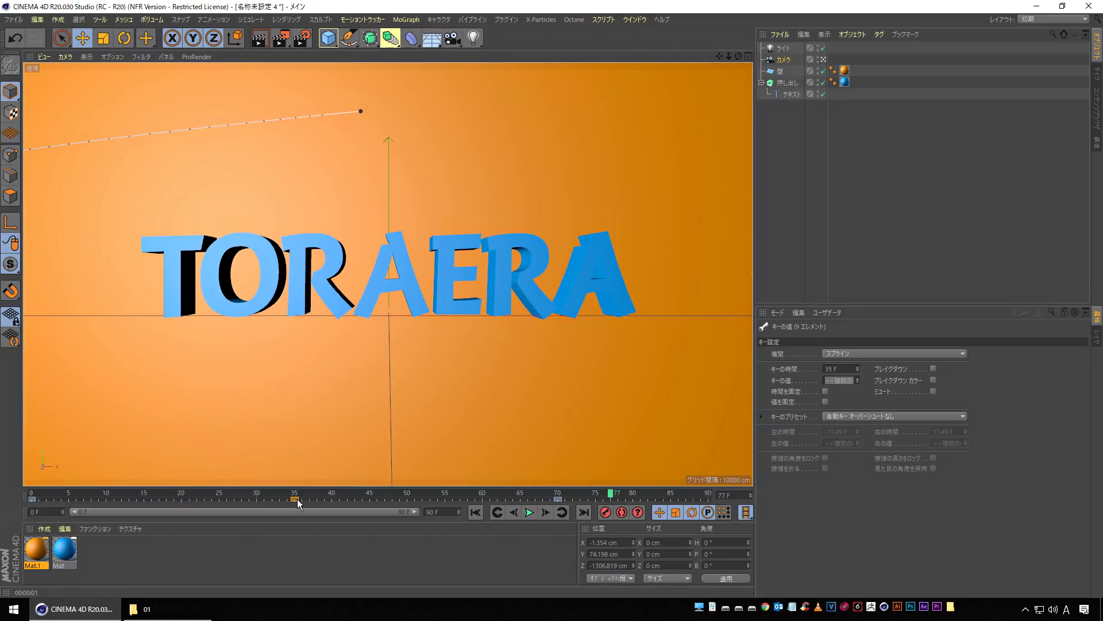
click(530, 512)
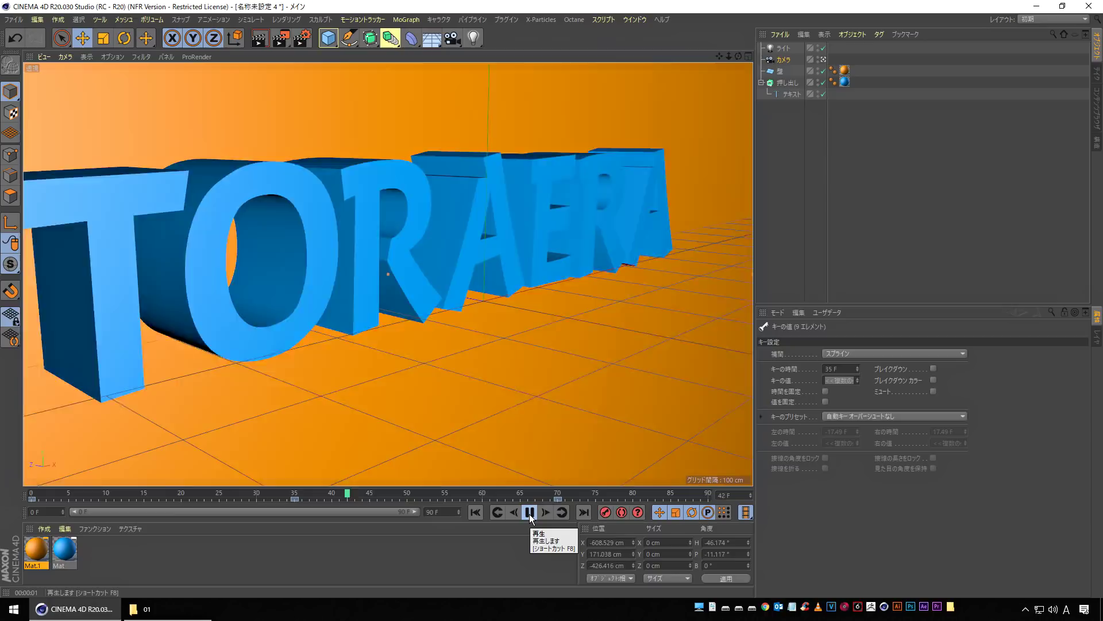
click(529, 513)
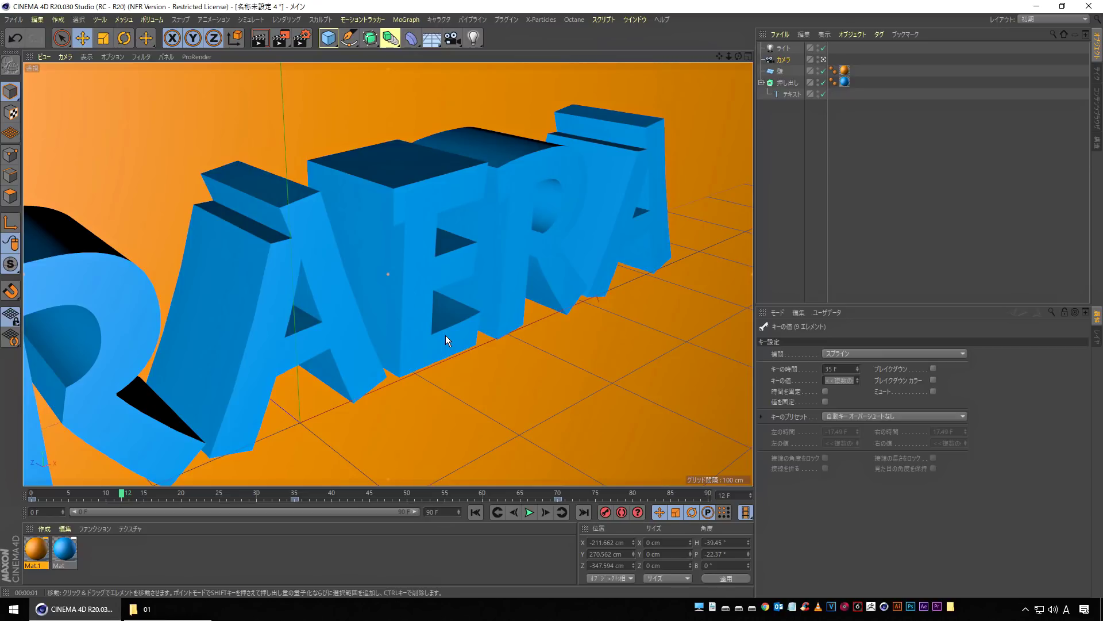
- In the render settings, set the output frame range to all frames (全てのフレーム) and scrub the timeline to frame 90
click(303, 41)
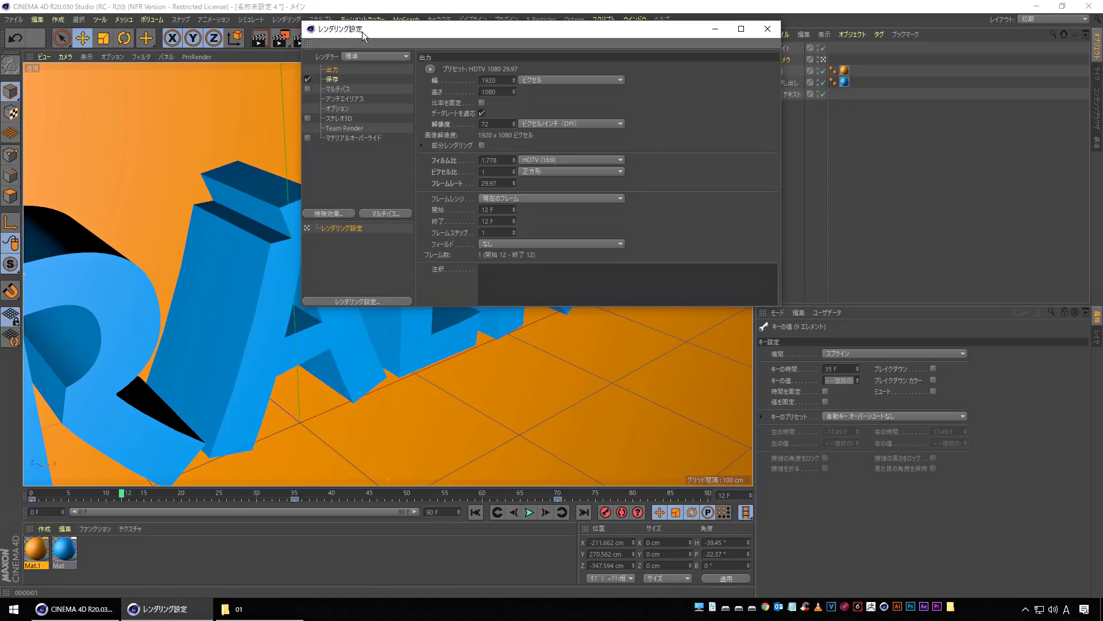
drag(363, 32, 333, 164)
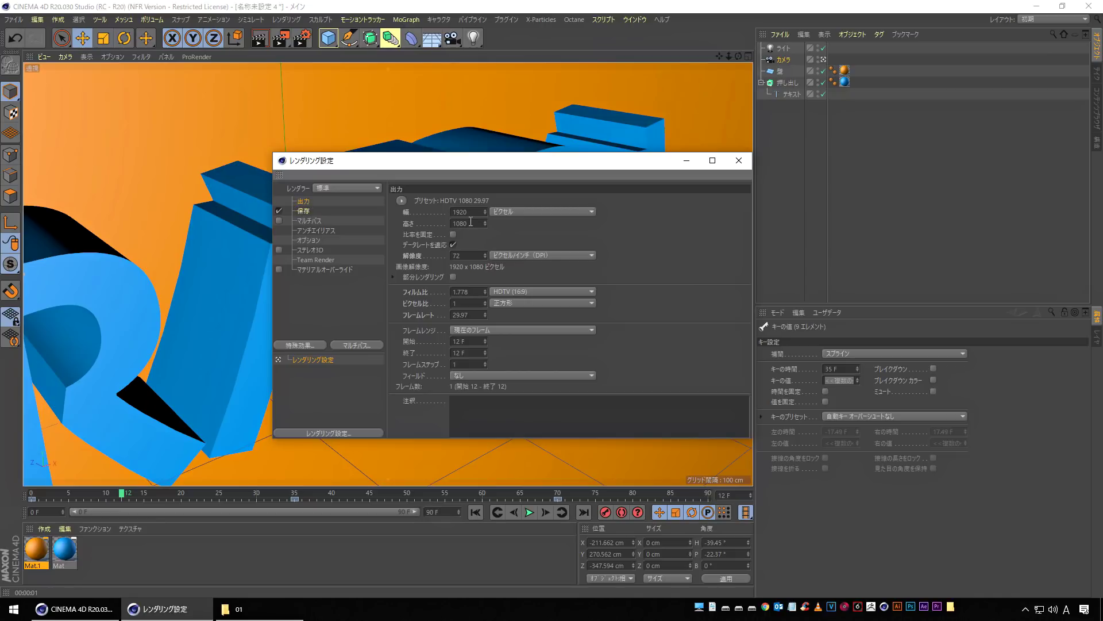
key(Tab)
click(566, 329)
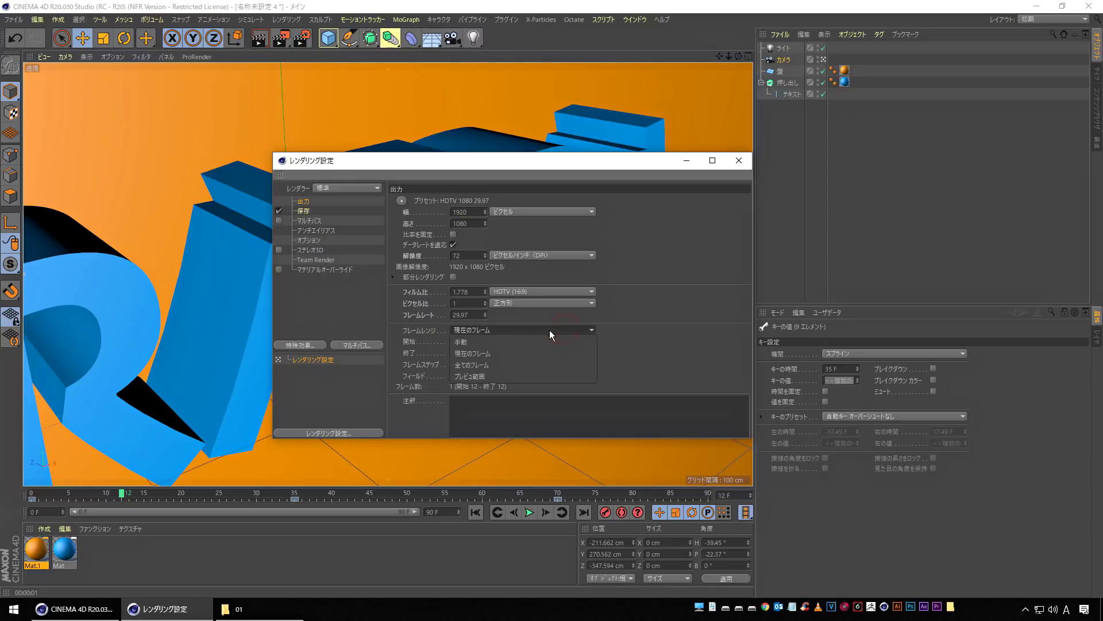
click(492, 362)
drag(115, 497, 751, 500)
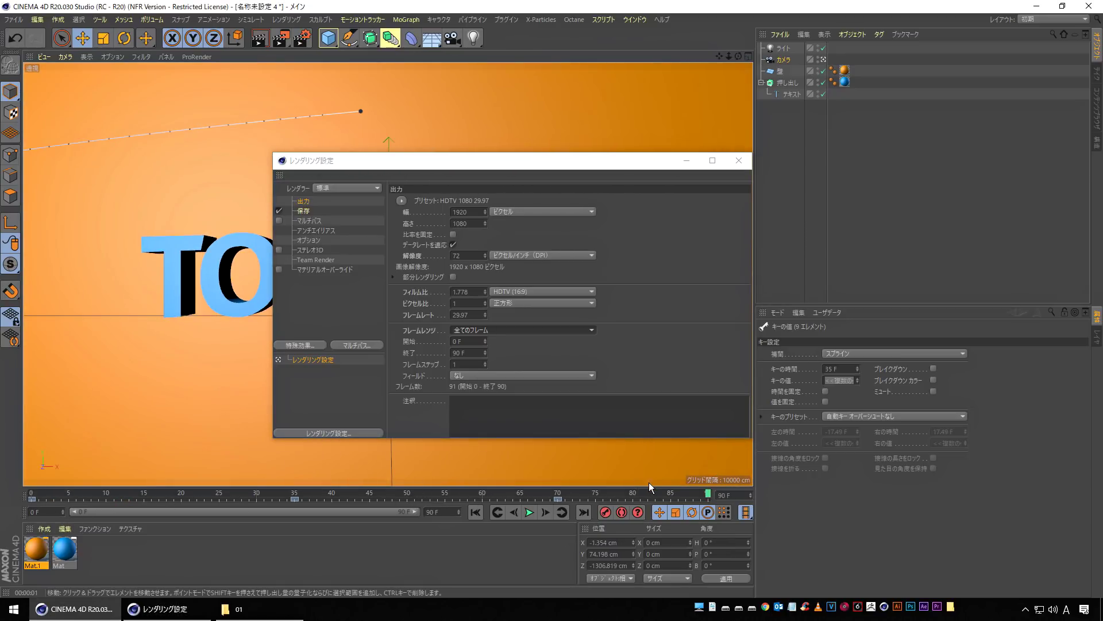
- Set the render's save file to the name 01 in the desktop folder C4D\01
click(304, 211)
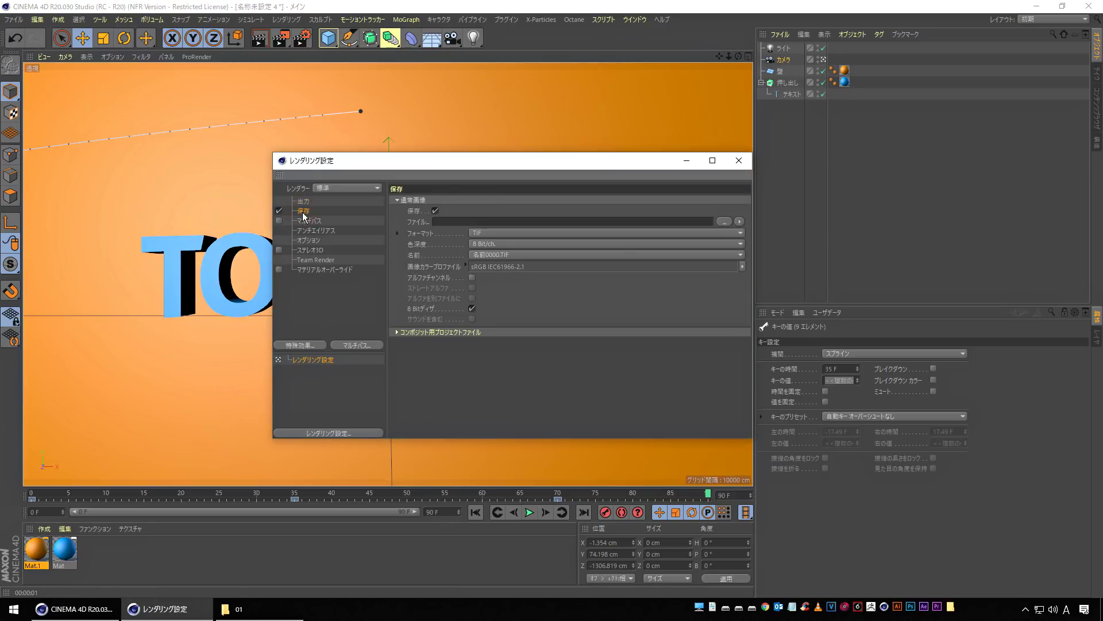
click(722, 222)
click(413, 421)
text(0)
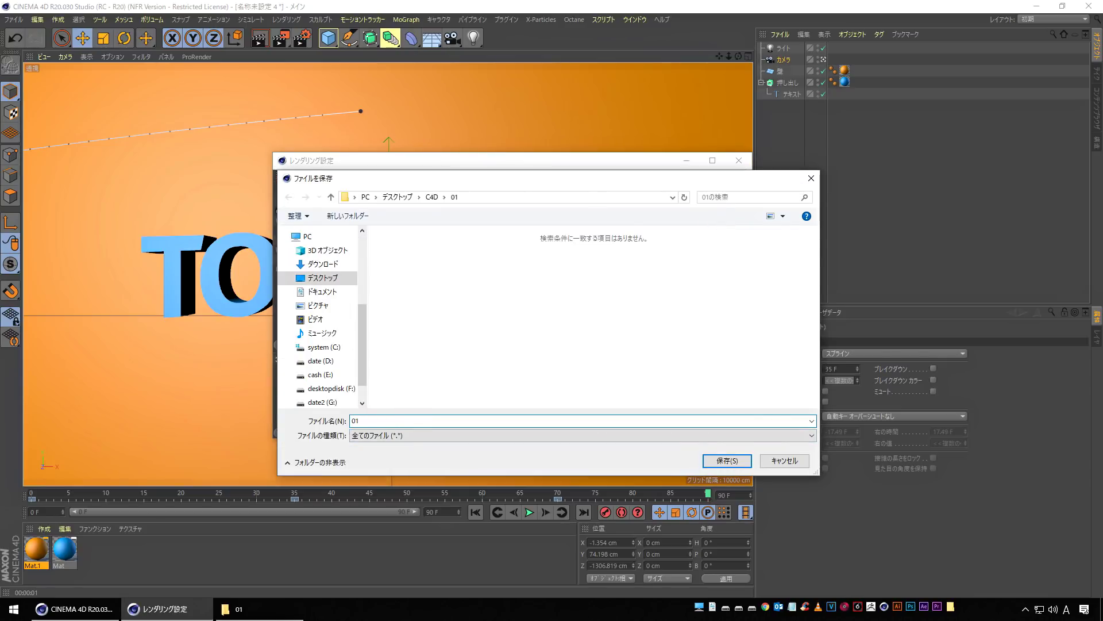
text(1)
key(Return)
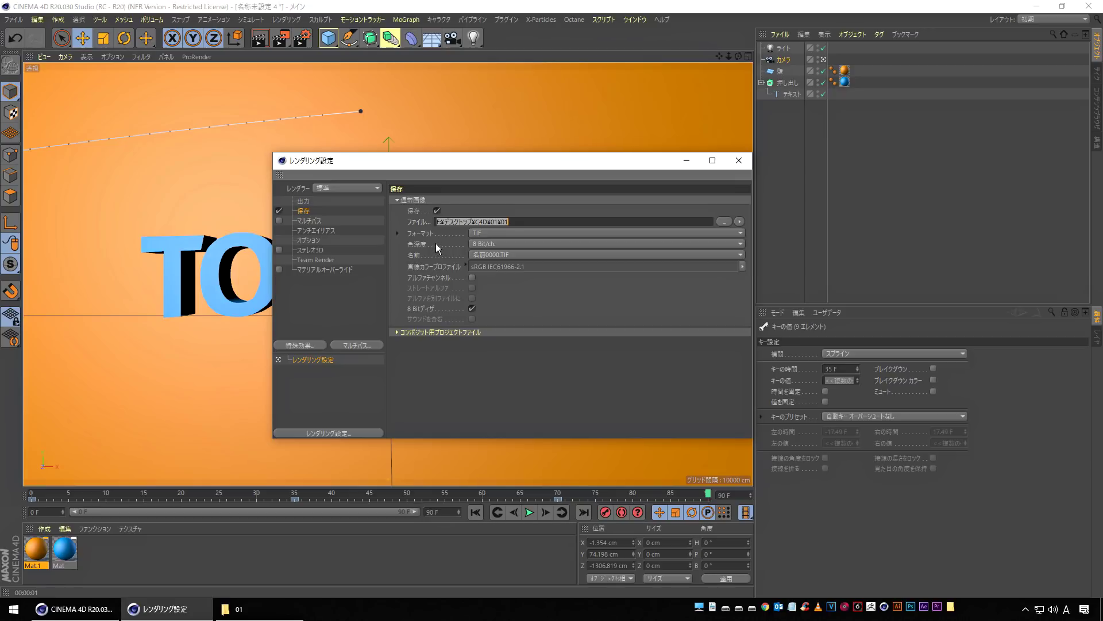
- Set the render's save format to MP4, close the render settings and render the full animation in the picture viewer (画像表示)
click(545, 232)
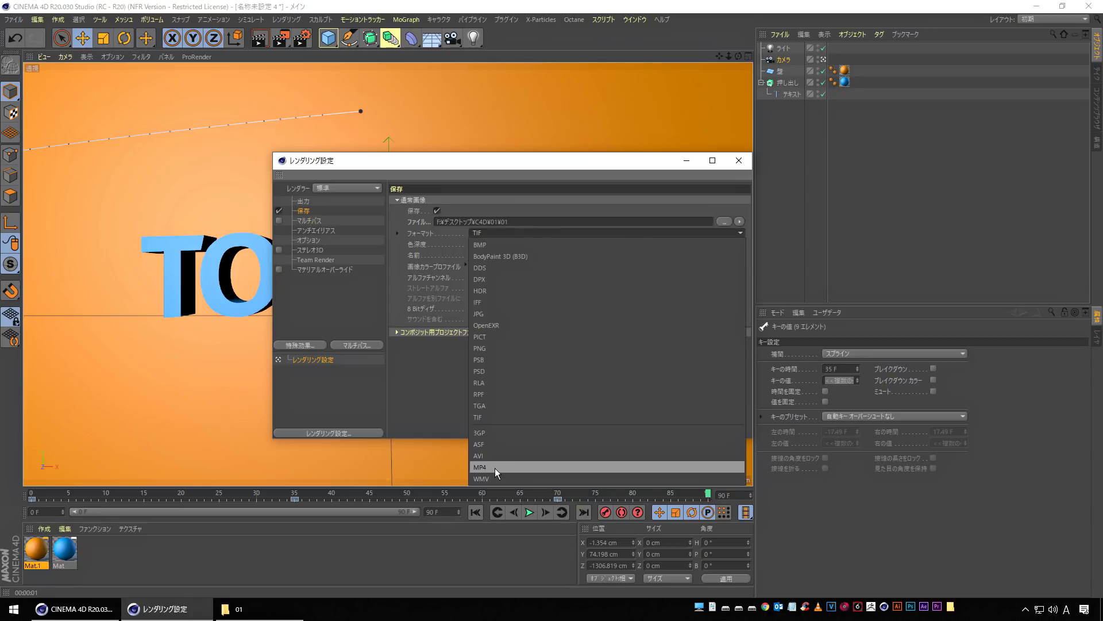
click(494, 467)
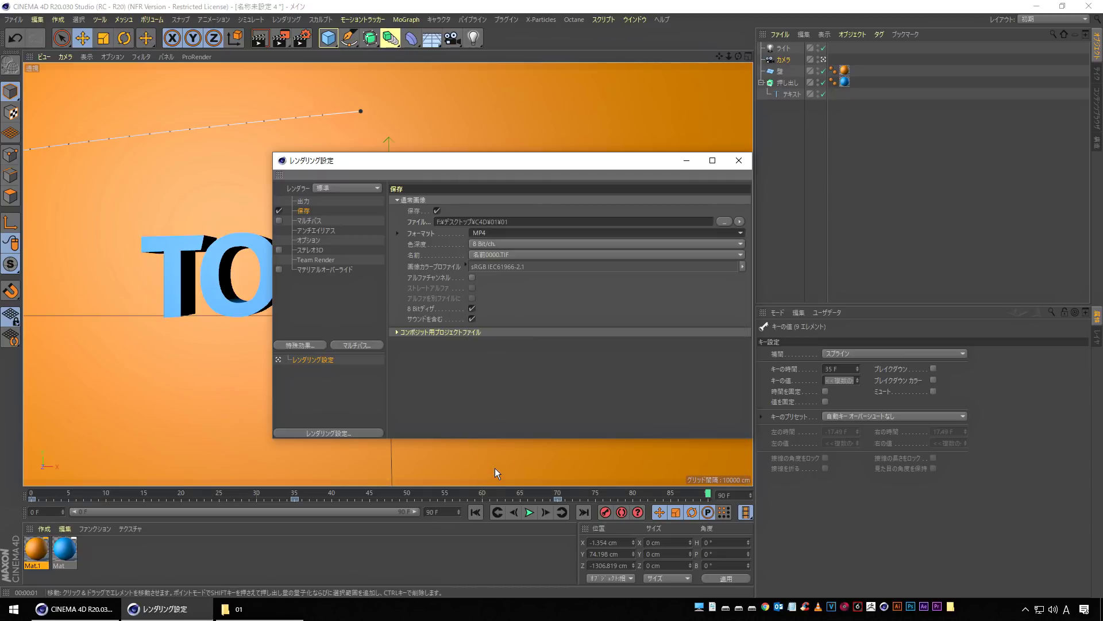
click(738, 160)
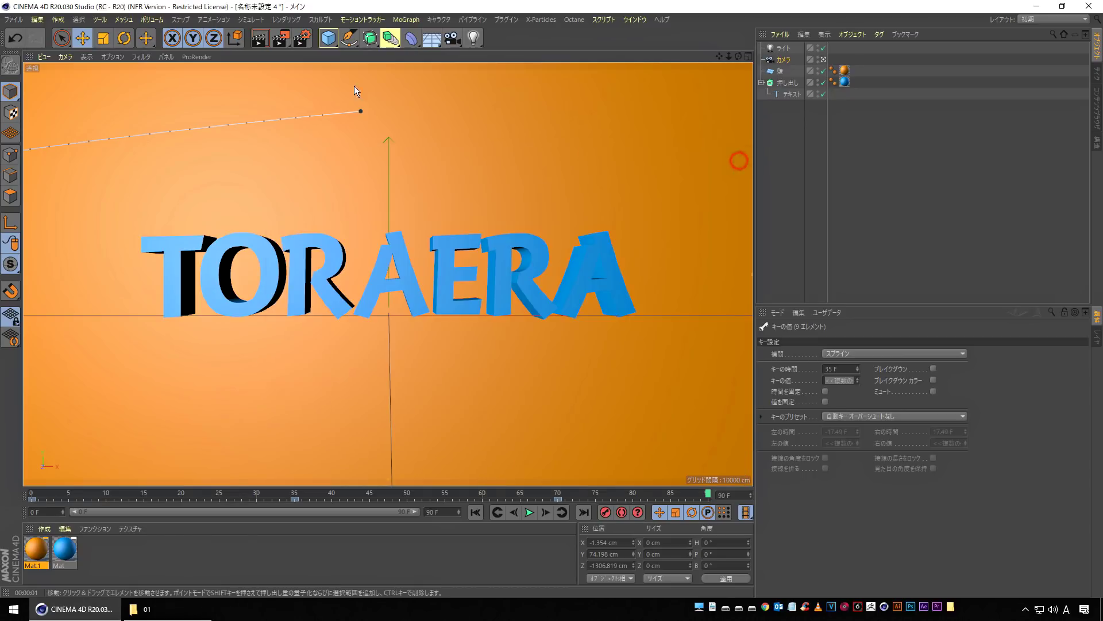
click(281, 40)
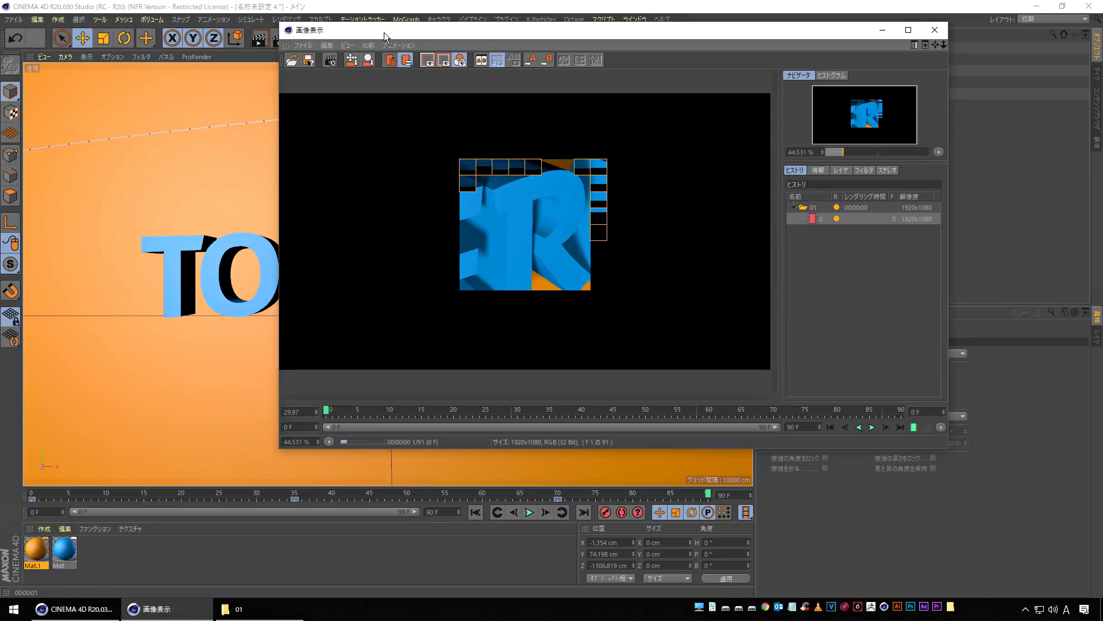
drag(297, 74, 296, 74)
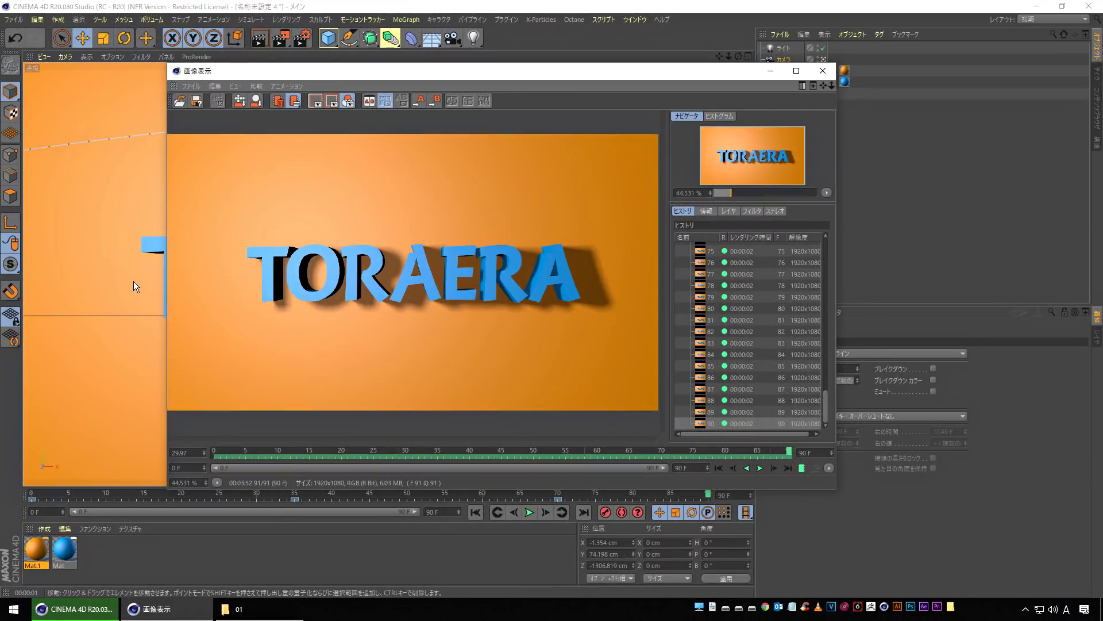
- Open the rendered video 01 from the C4D\01 folder in Windows Media Player and play it in full screen
click(235, 609)
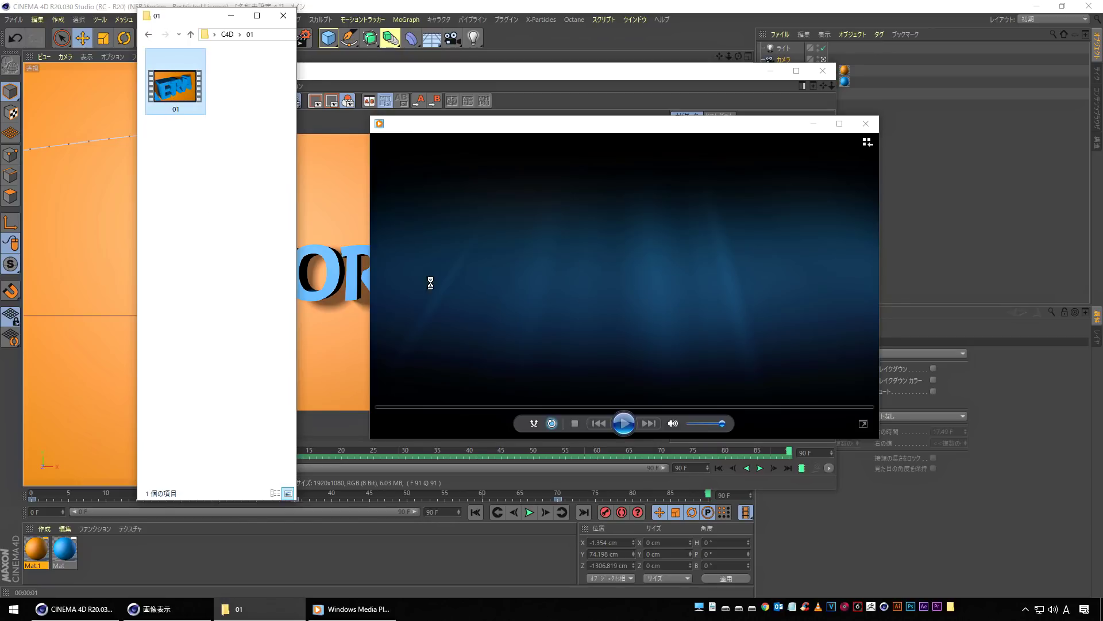
double_click(611, 284)
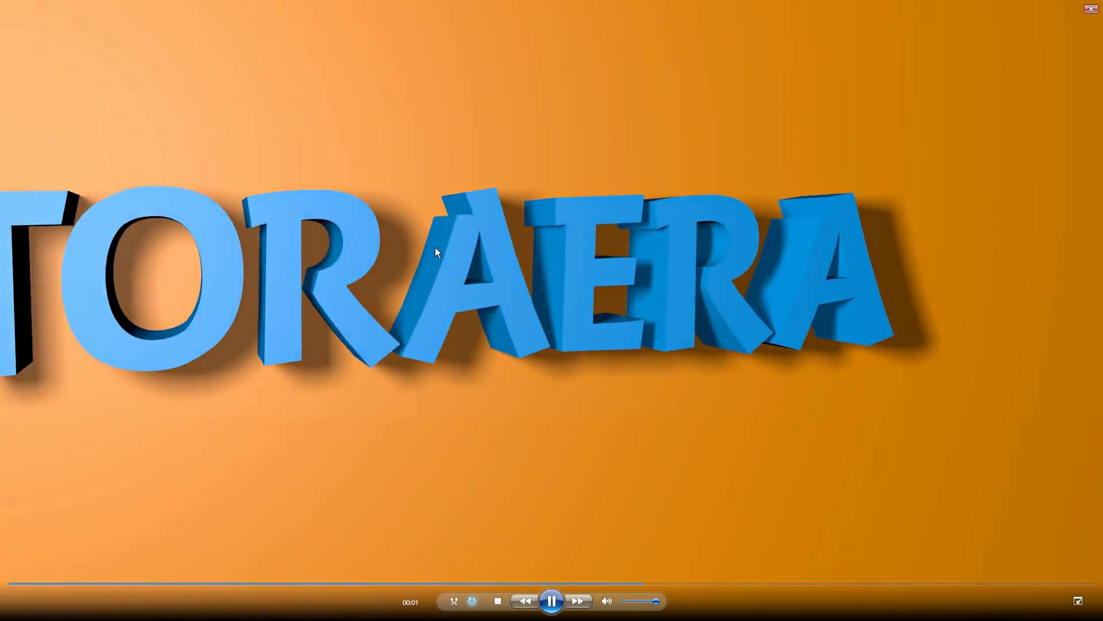